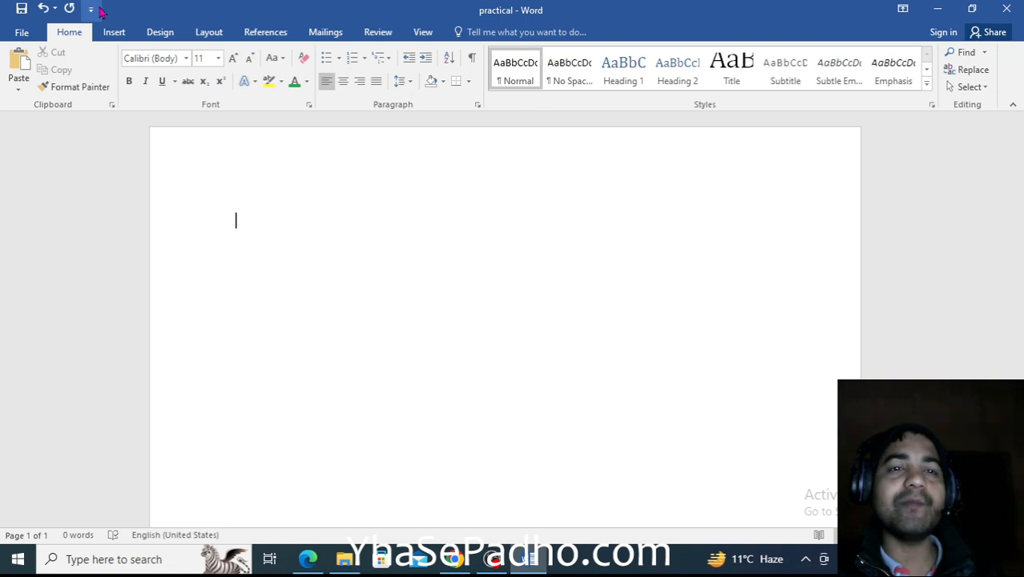
Step: Add the New command to the Quick Access Toolbar and remove it again
left_click(93, 9)
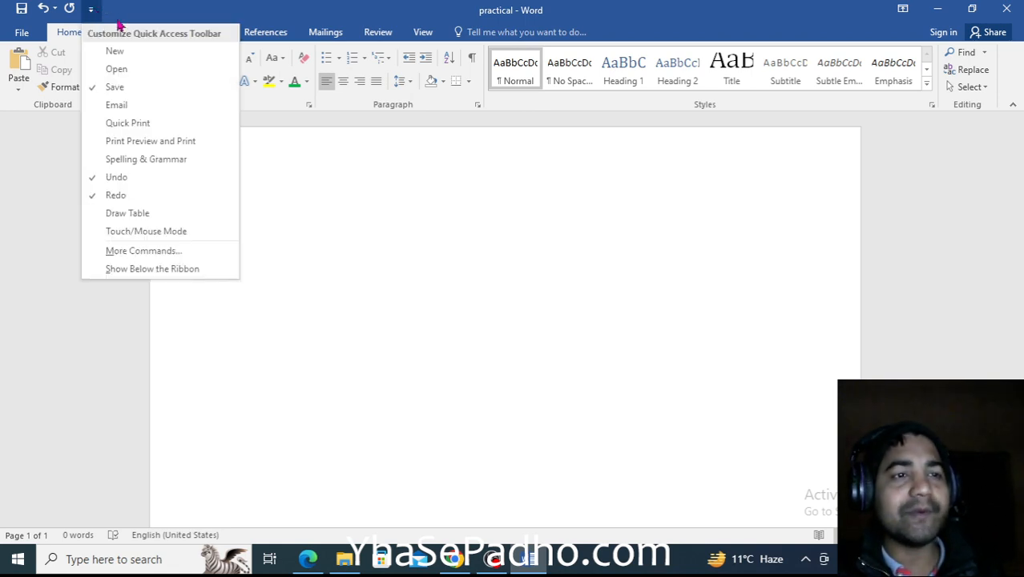
left_click(120, 55)
left_click(115, 9)
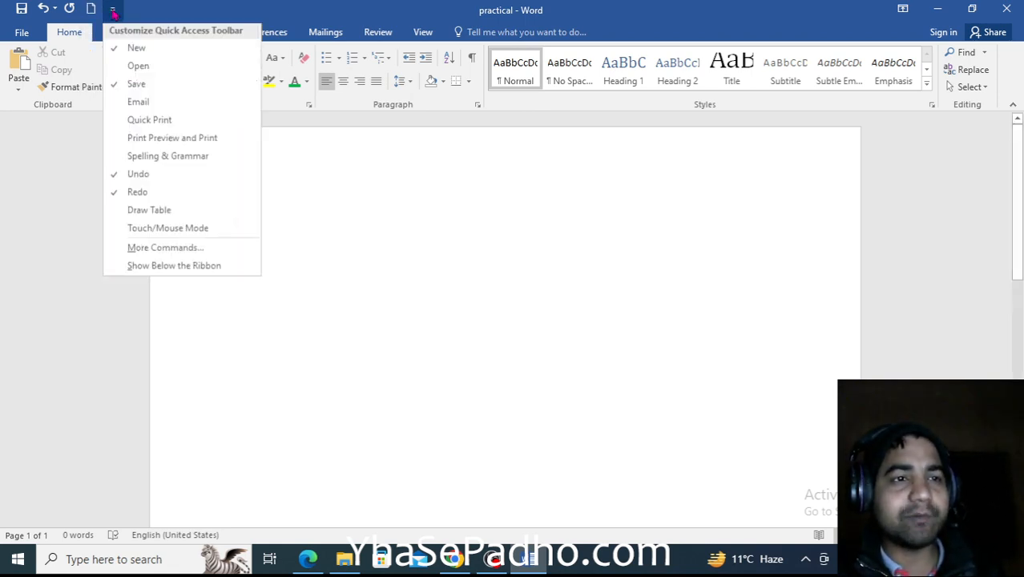
left_click(115, 56)
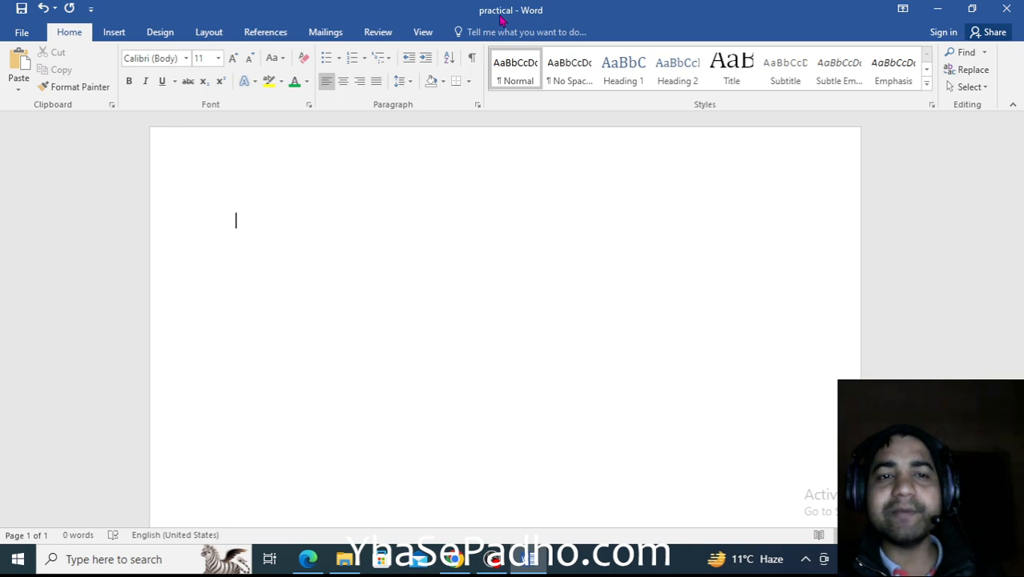
Step: Auto-hide the ribbon, and restore it to showing tabs and commands
left_click(903, 9)
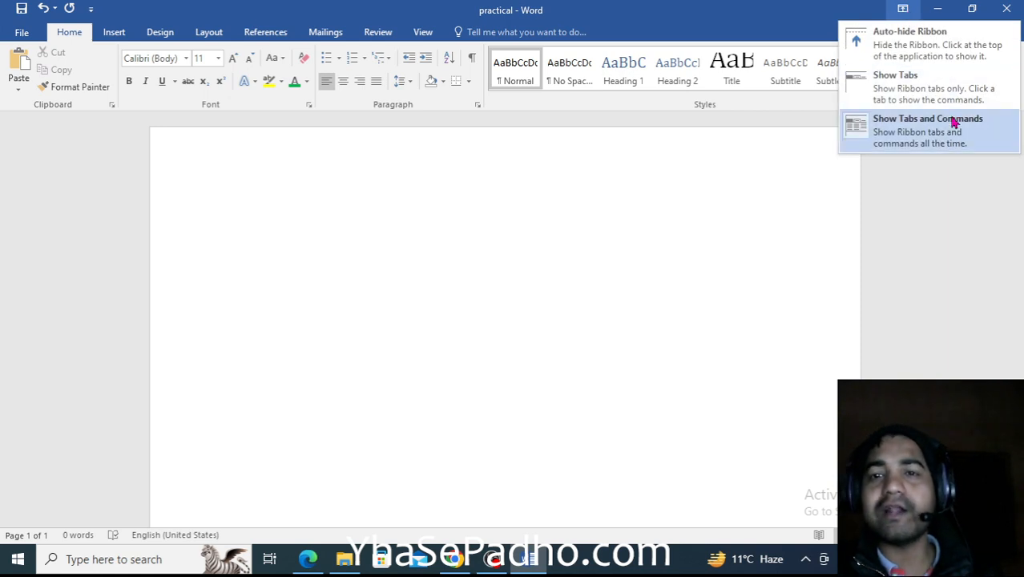
left_click(923, 48)
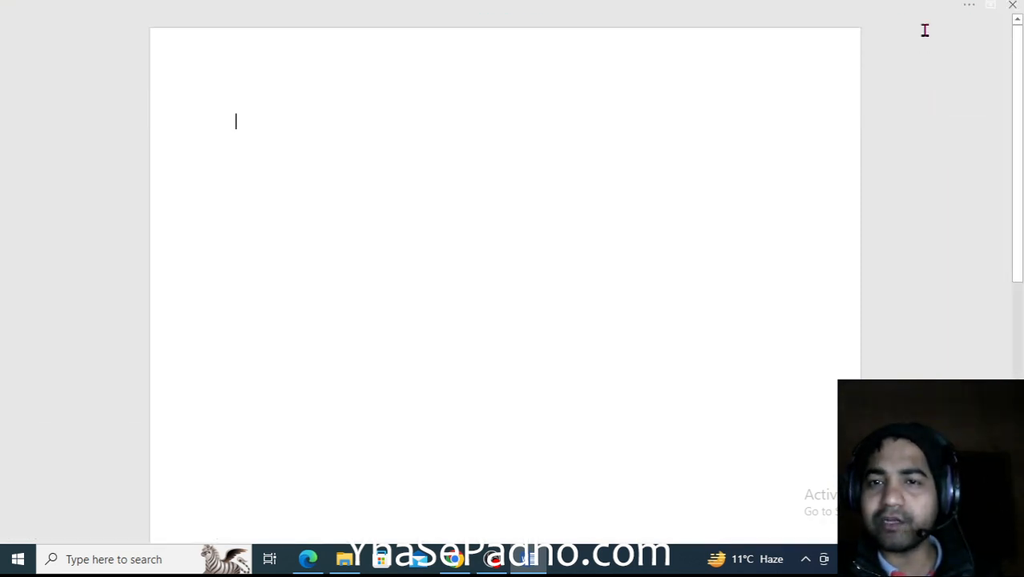
left_click(989, 6)
left_click(963, 116)
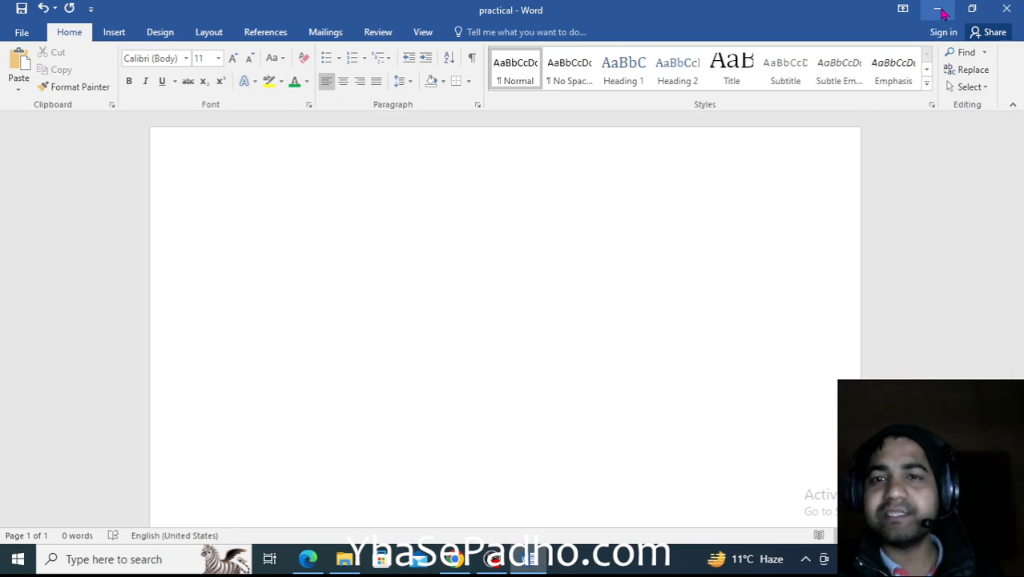
Step: Minimize the document window and reopen it, and switch it to a smaller size and back to full screen
left_click(939, 9)
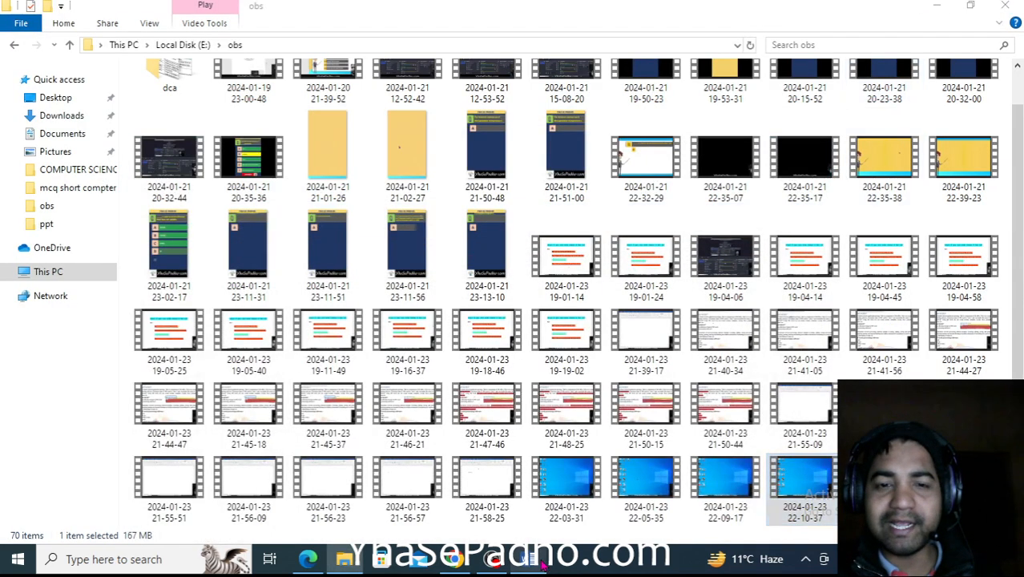
left_click(529, 560)
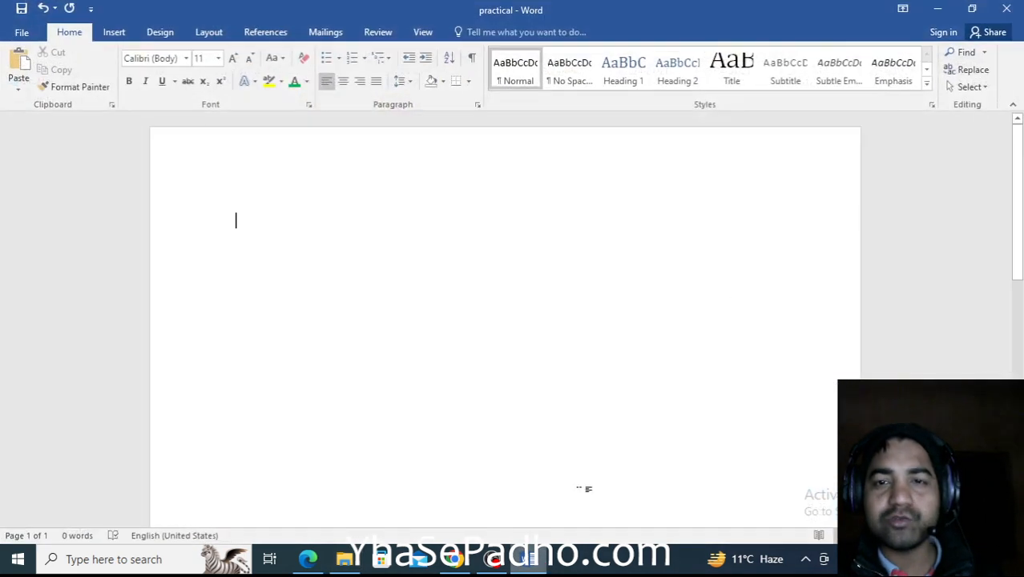
left_click(972, 8)
left_click(388, 10)
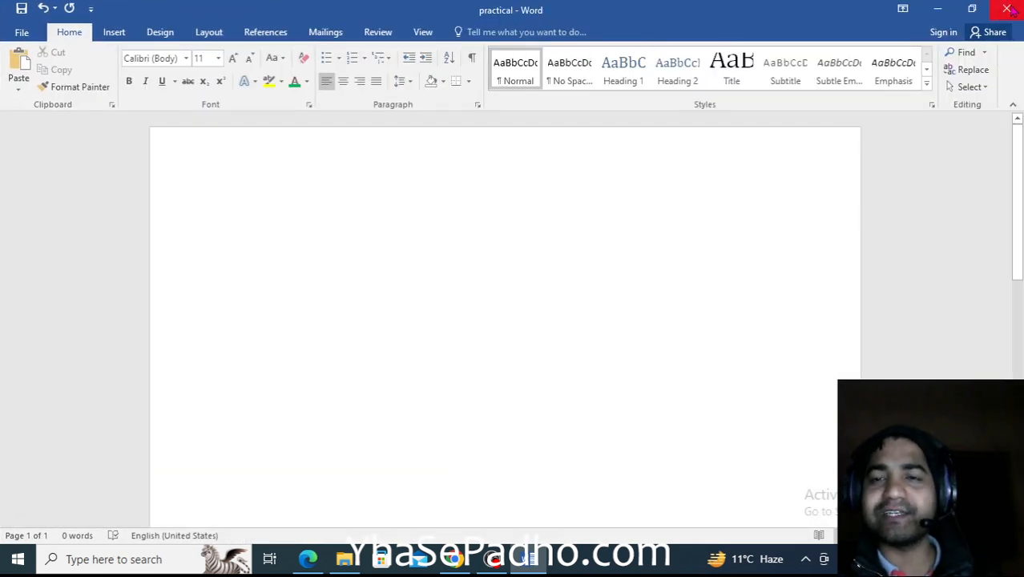
Step: Start closing the practical document and cancel at the save prompt
left_click(1007, 9)
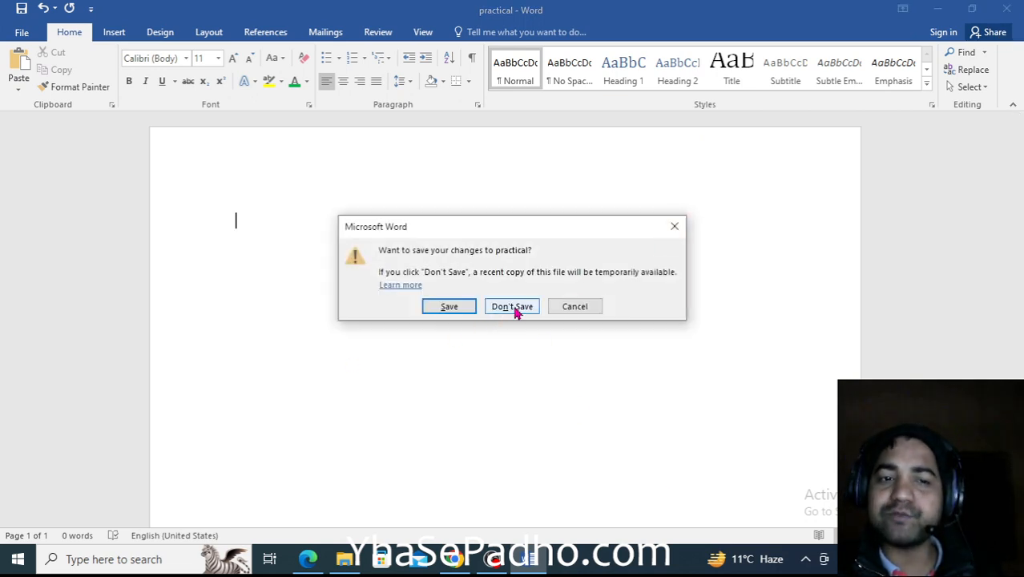
left_click(577, 307)
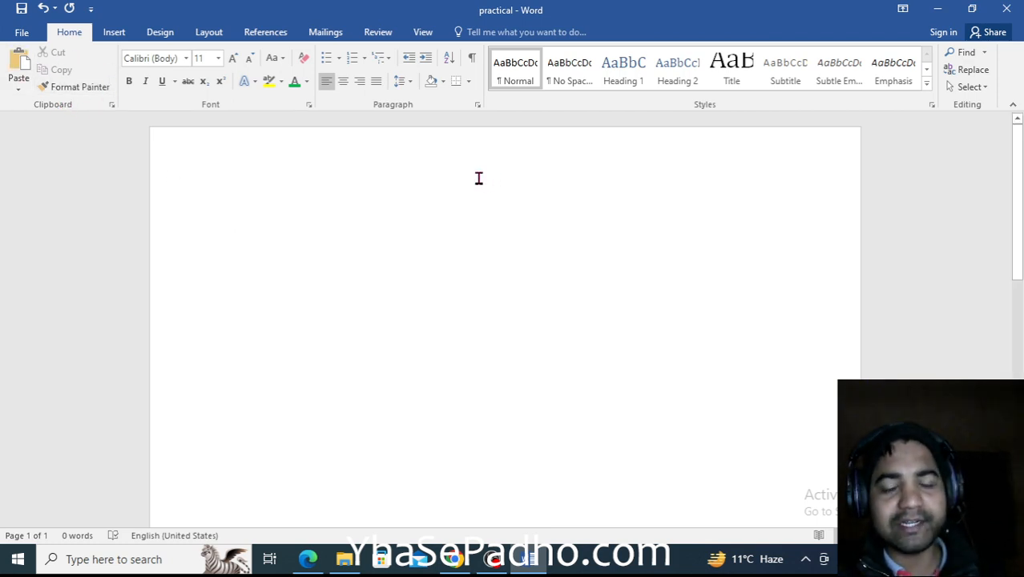
Step: Enter the word "education" in the document, copy it and paste the copy on a new line below
type("education")
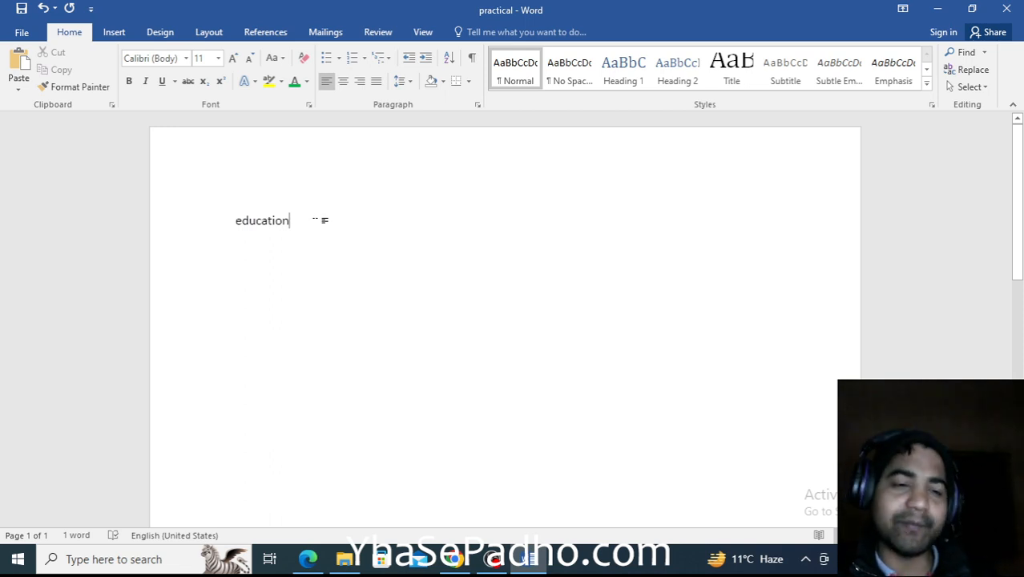
left_click_drag(323, 220, 226, 222)
key("ctrl+c")
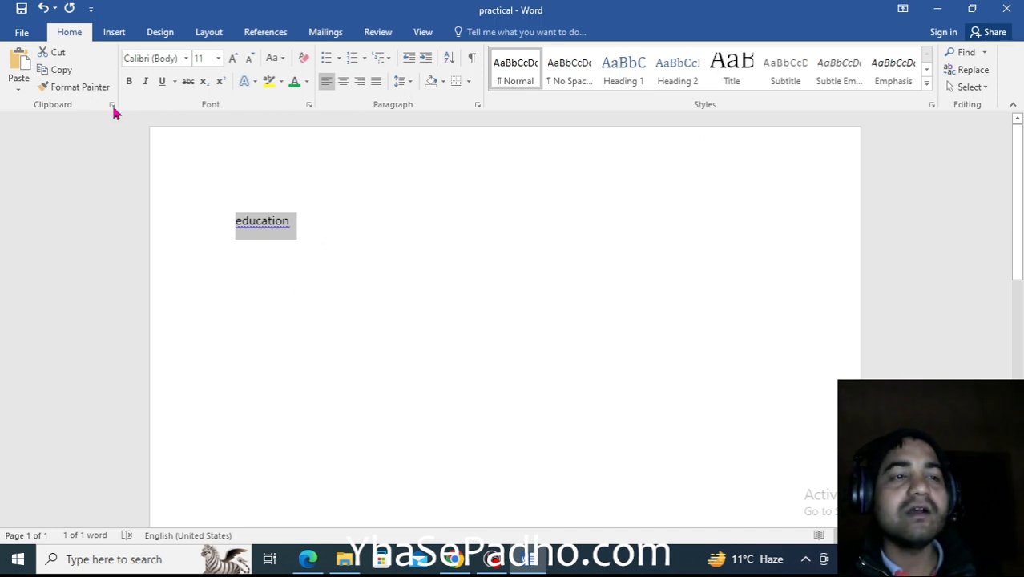
left_click(74, 72)
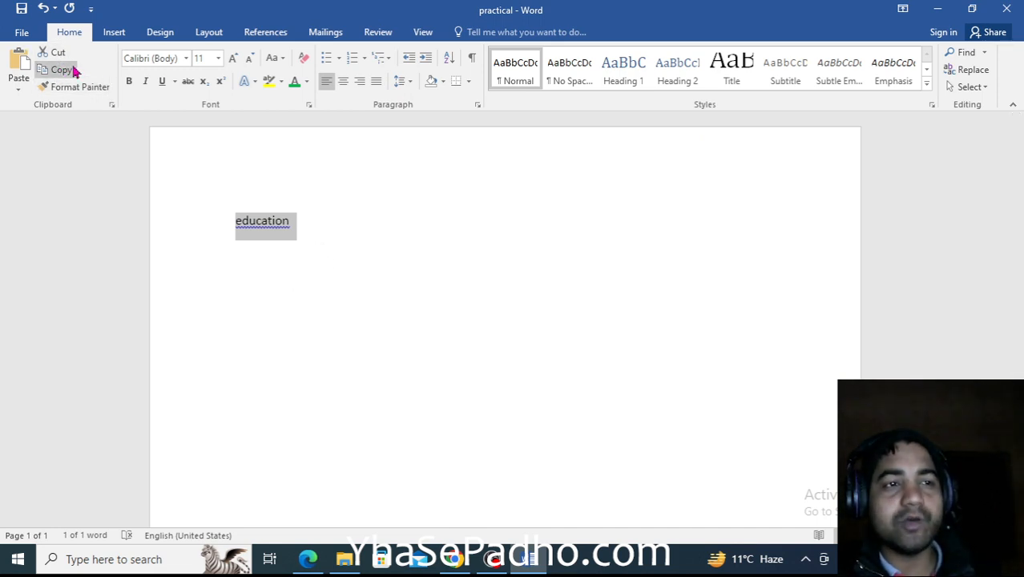
left_click(344, 220)
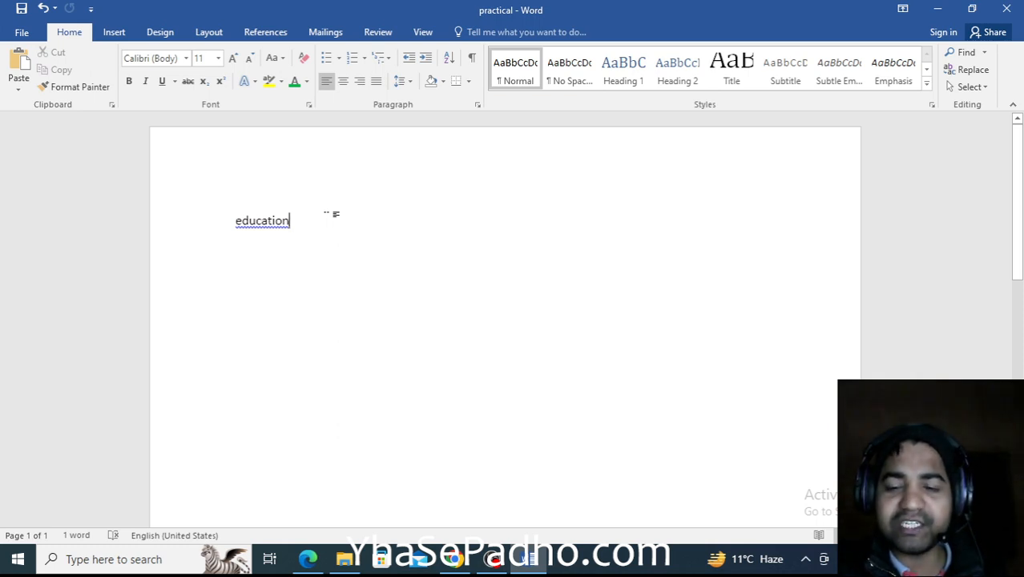
key("Return")
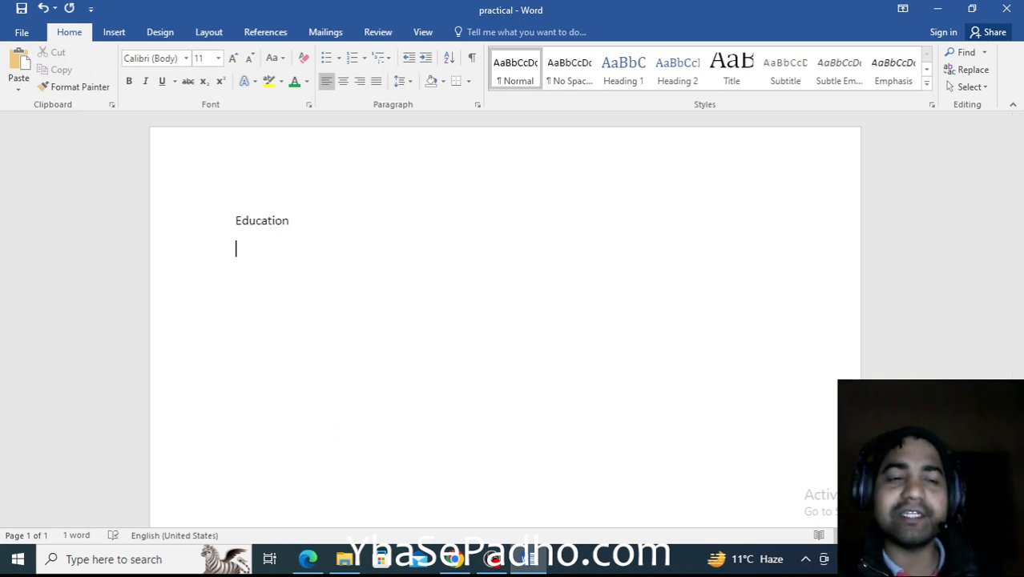
key("ctrl+v")
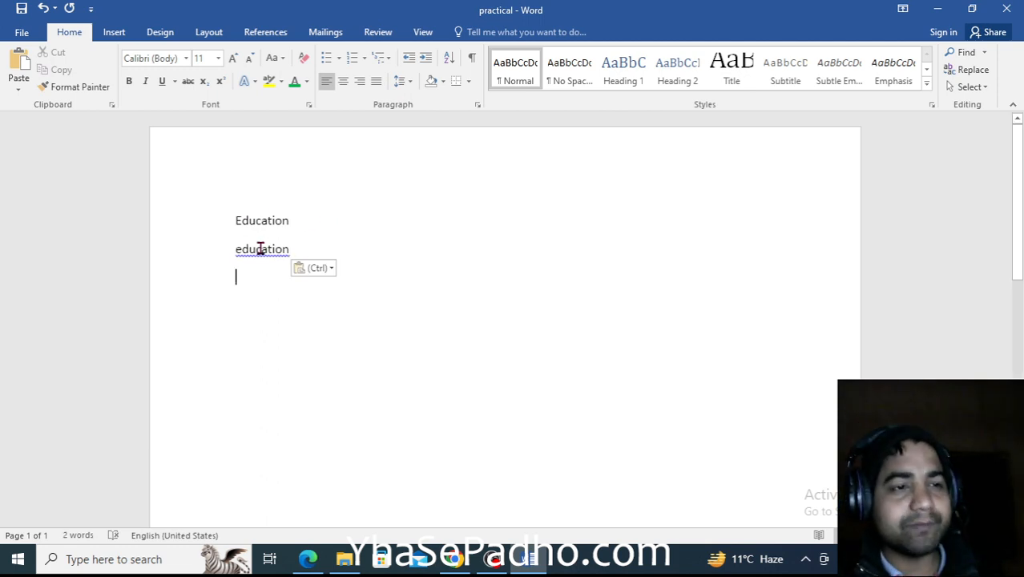
Step: Cut the second "education" line and paste it three lines further down
left_click_drag(299, 251, 226, 252)
key("ctrl+c")
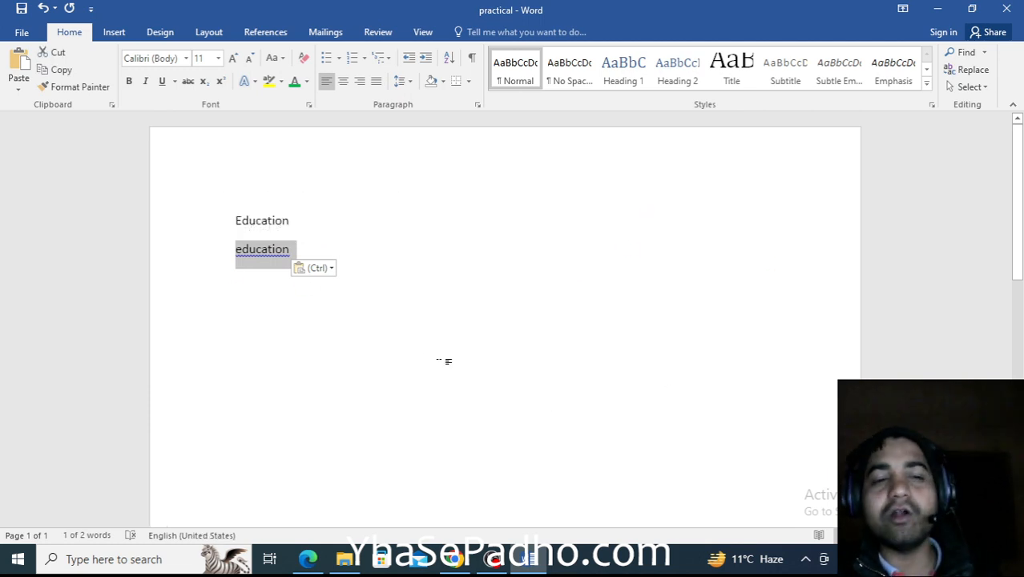
left_click(59, 53)
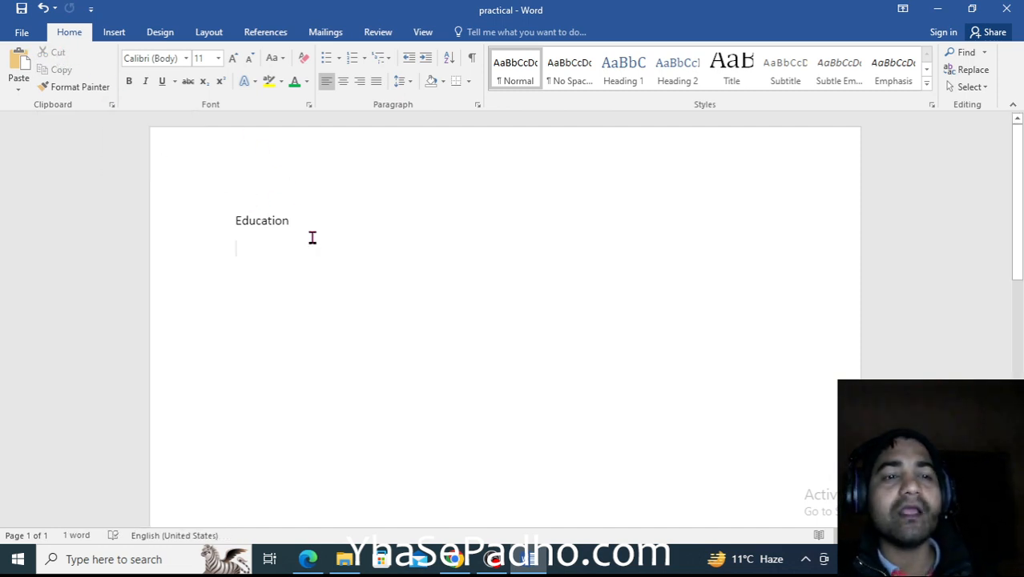
key("Return")
key("Return")
key("Return")
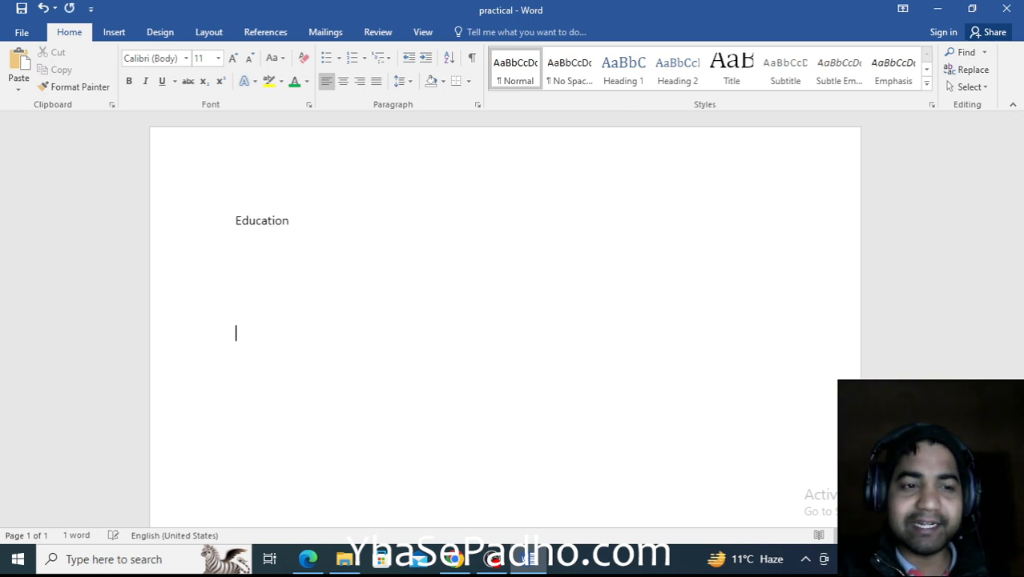
left_click(19, 64)
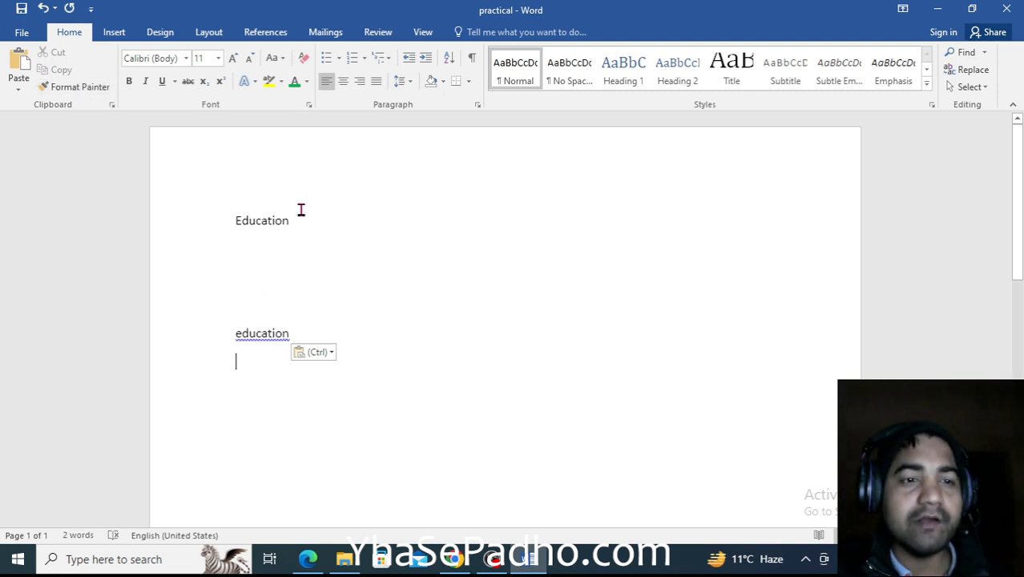
Step: Highlight the upper word "Education" in yellow and set its font color to light green
left_click_drag(305, 222, 236, 220)
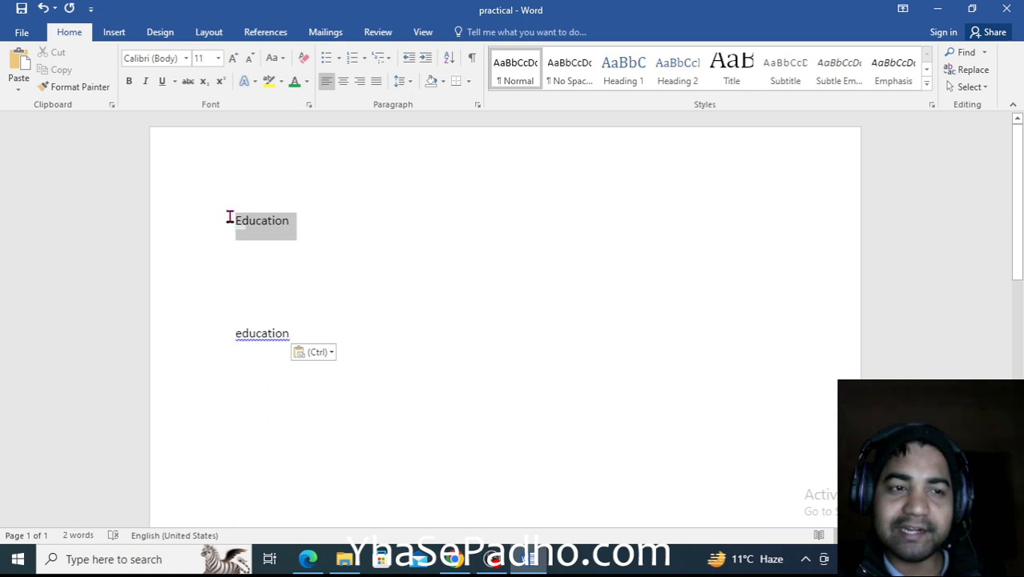
left_click(267, 84)
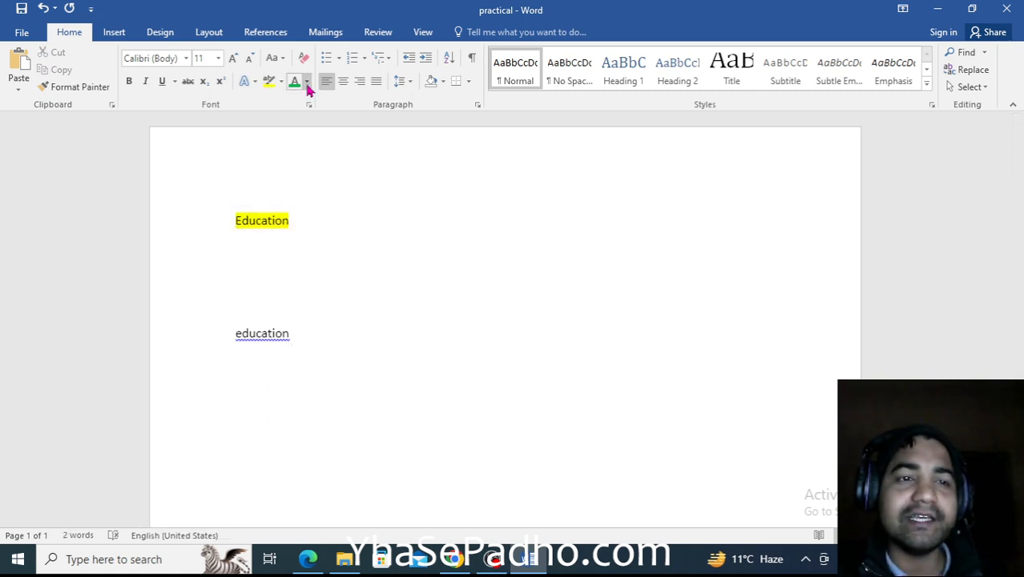
left_click(306, 82)
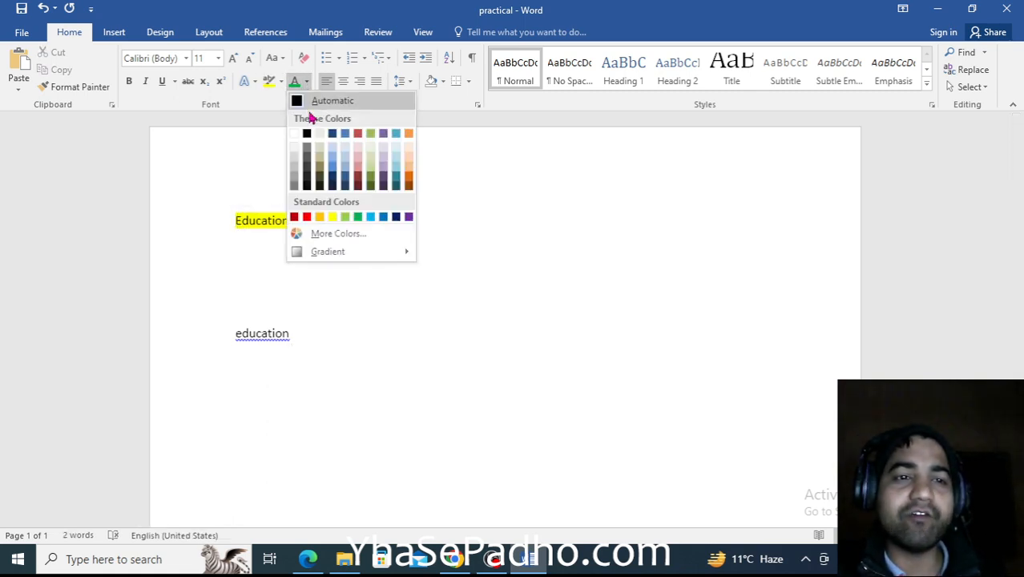
left_click(346, 216)
left_click_drag(310, 225, 160, 227)
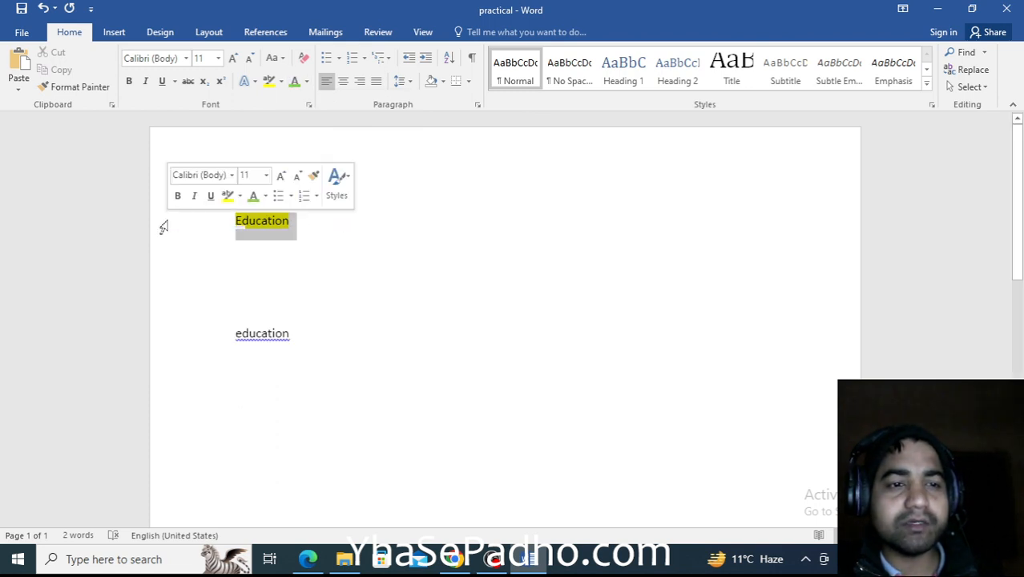
left_click(295, 80)
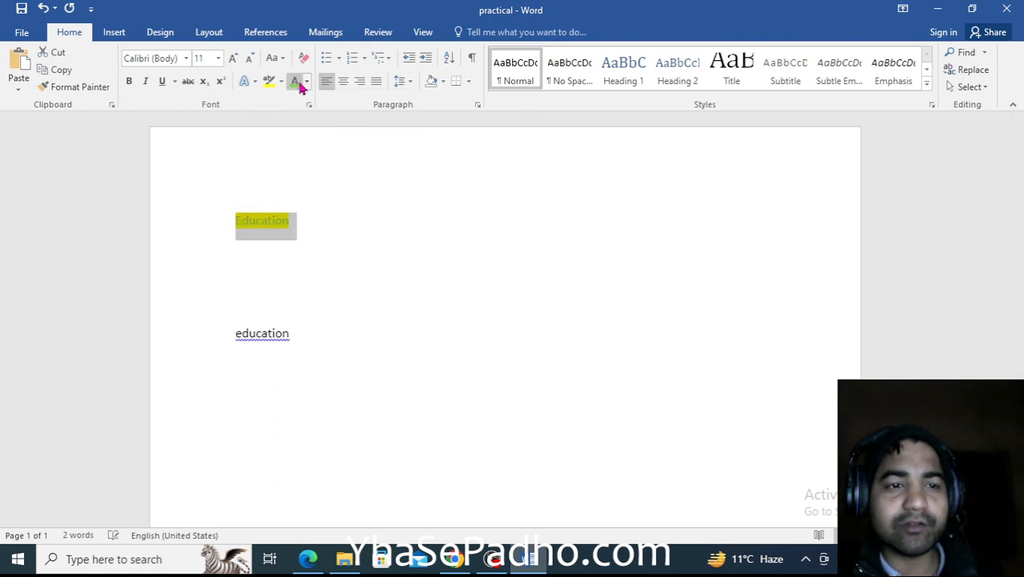
Step: Set the upper word "Education" to size 24 in the Bodoni MT Black font
left_click(218, 59)
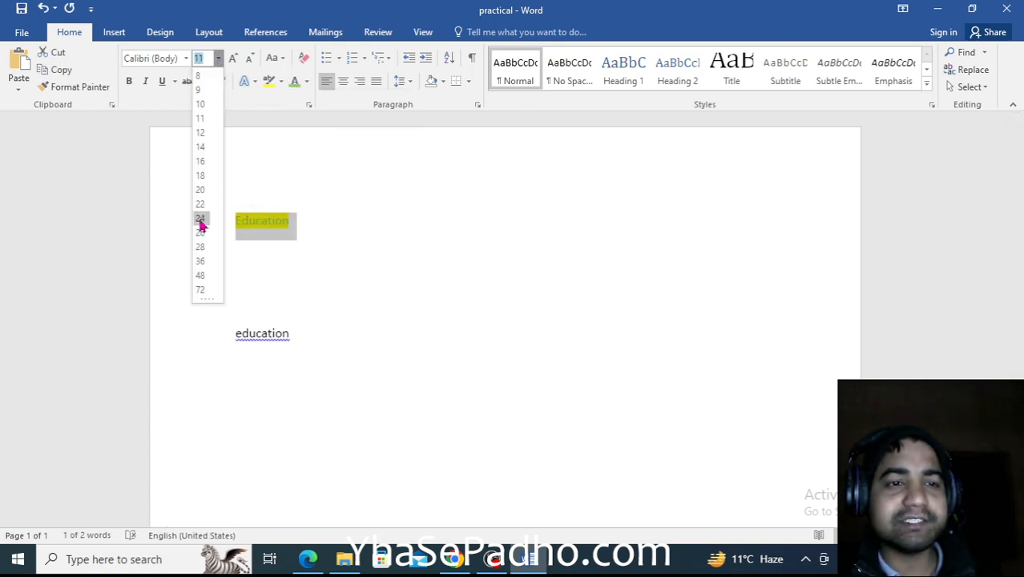
left_click(200, 223)
left_click(185, 58)
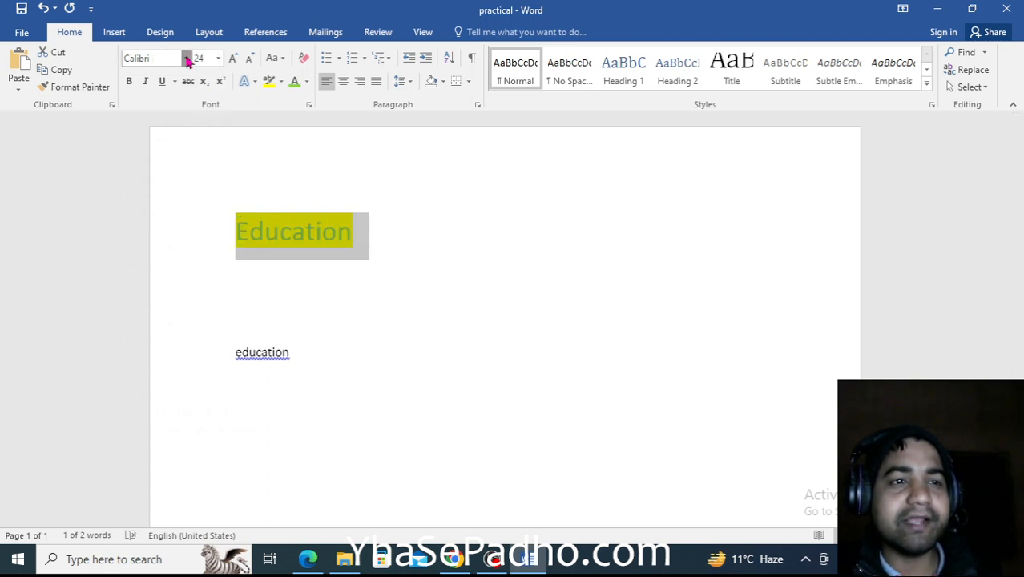
left_click(186, 148)
left_click(497, 270)
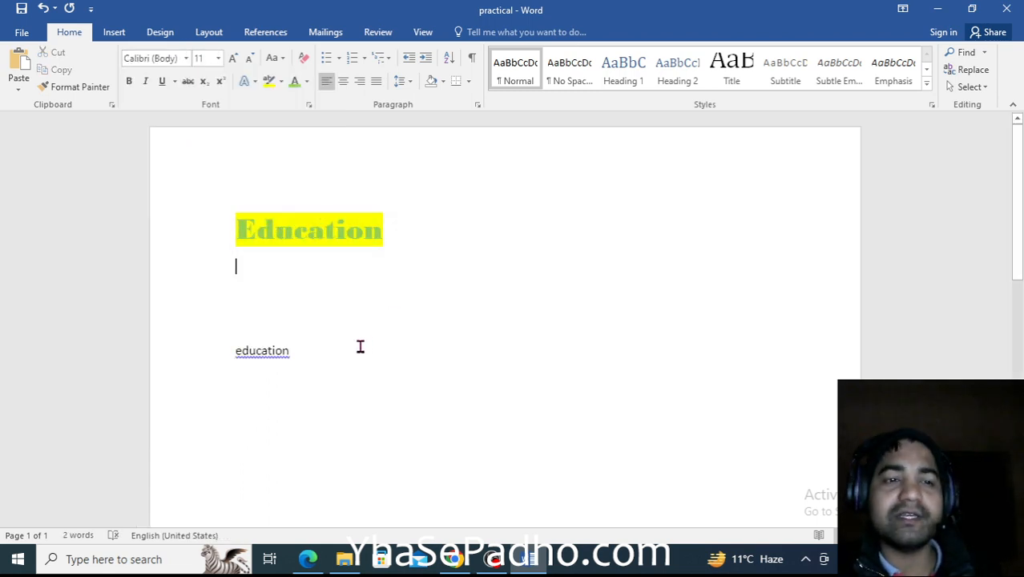
Step: Copy the formatting of the upper "Education" onto the lower "education" with Format Painter
left_click_drag(399, 241, 258, 232)
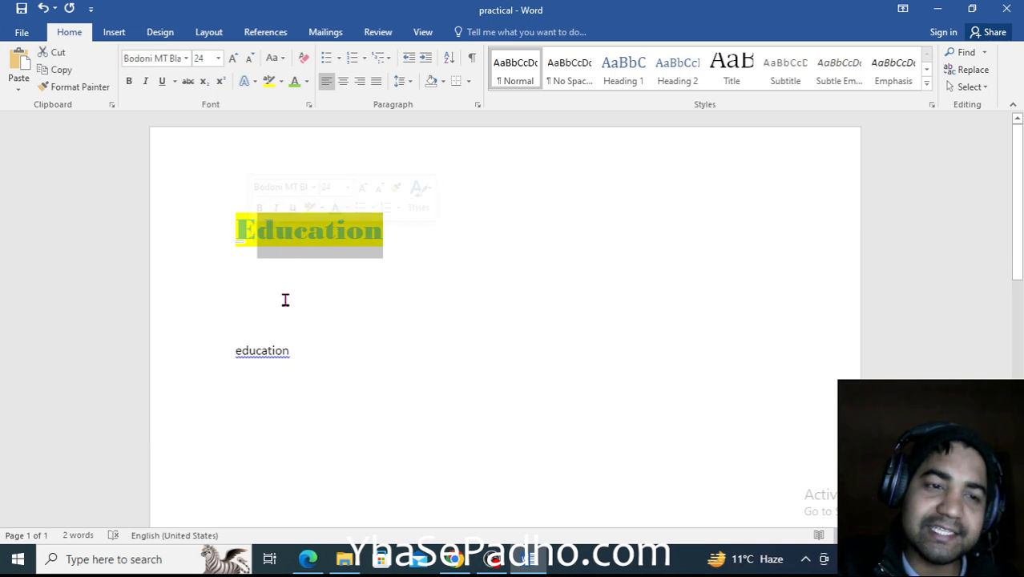
left_click_drag(299, 359, 137, 355)
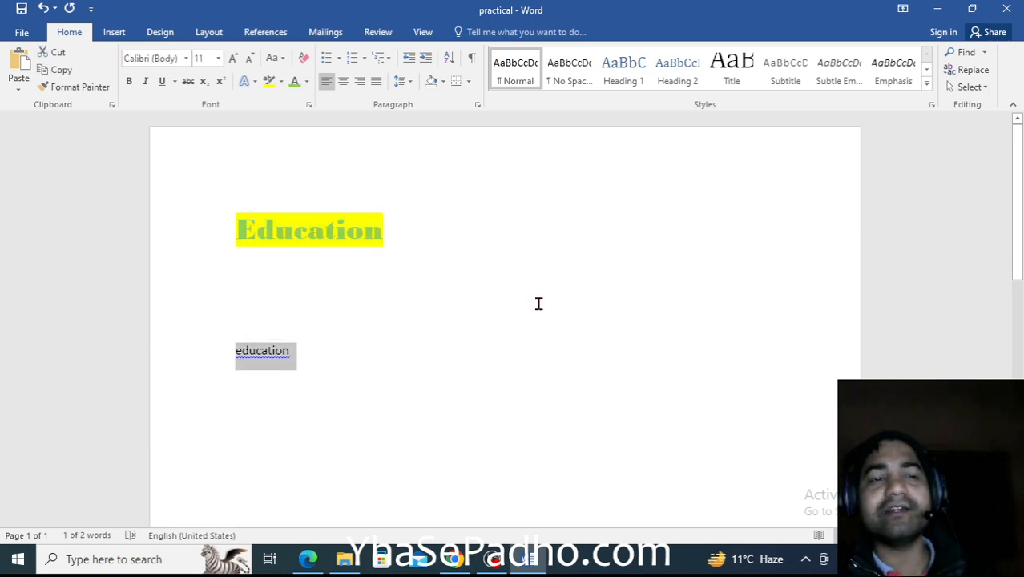
left_click(487, 291)
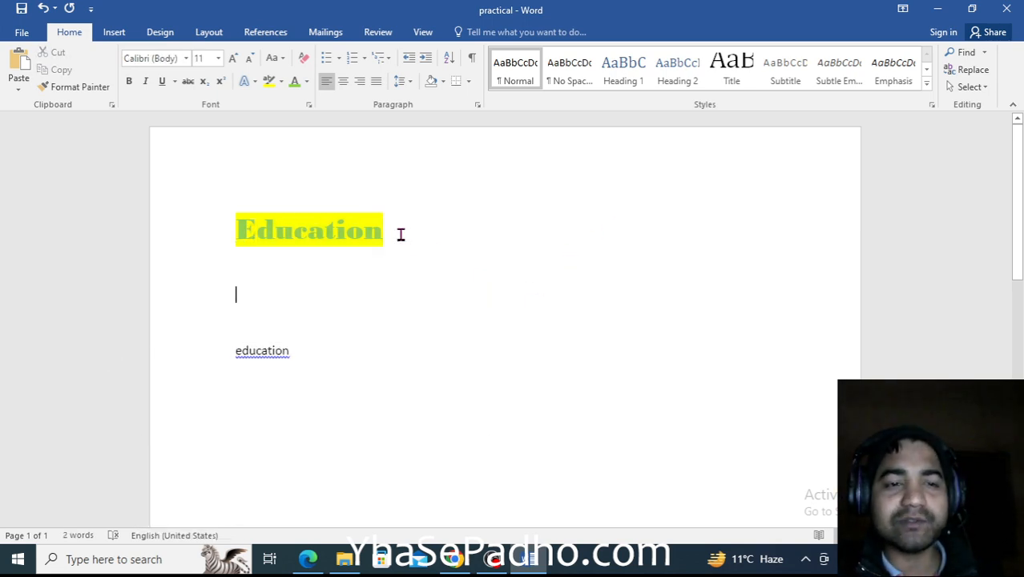
left_click_drag(401, 234, 236, 232)
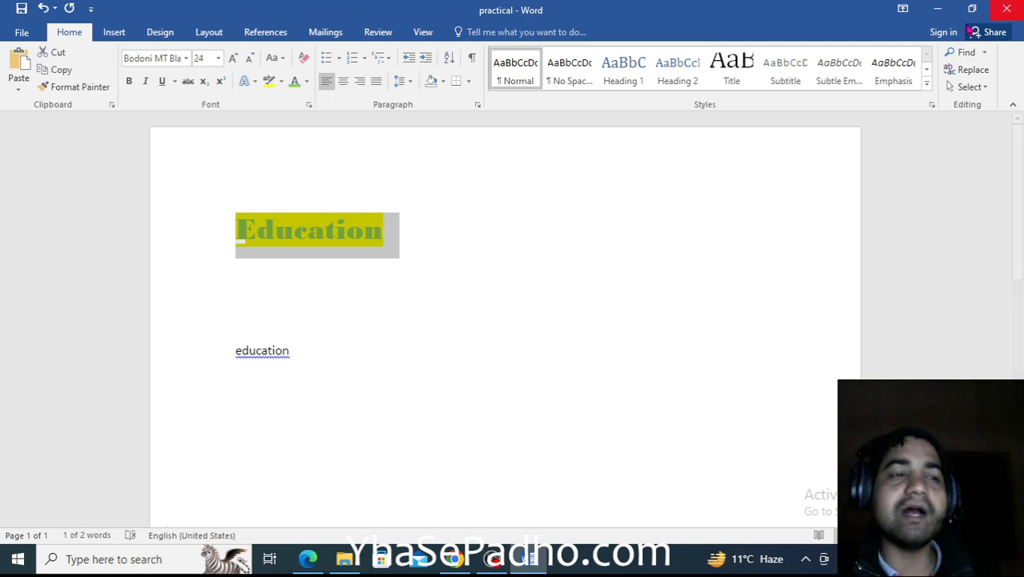
left_click(90, 88)
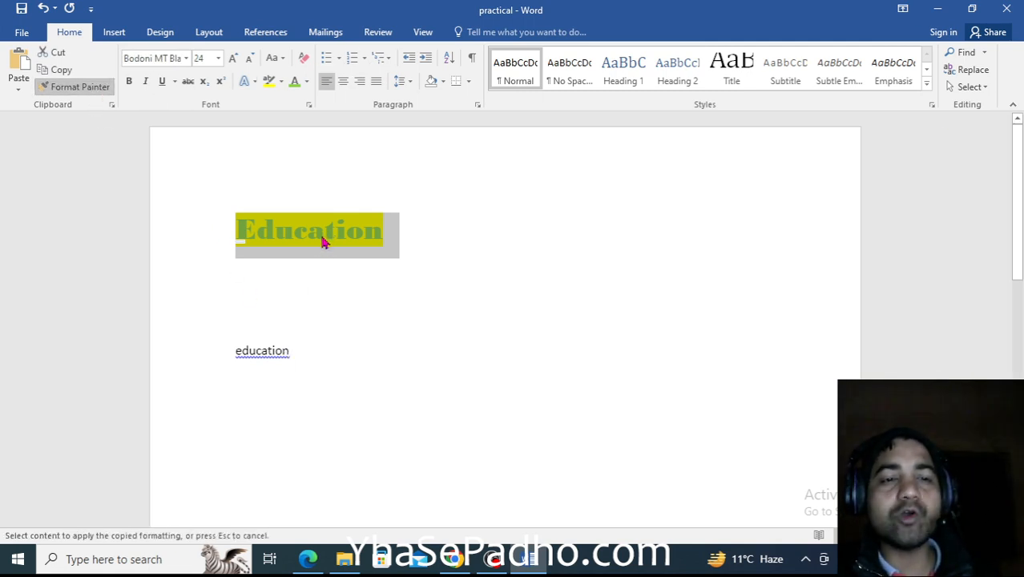
left_click_drag(298, 351, 212, 345)
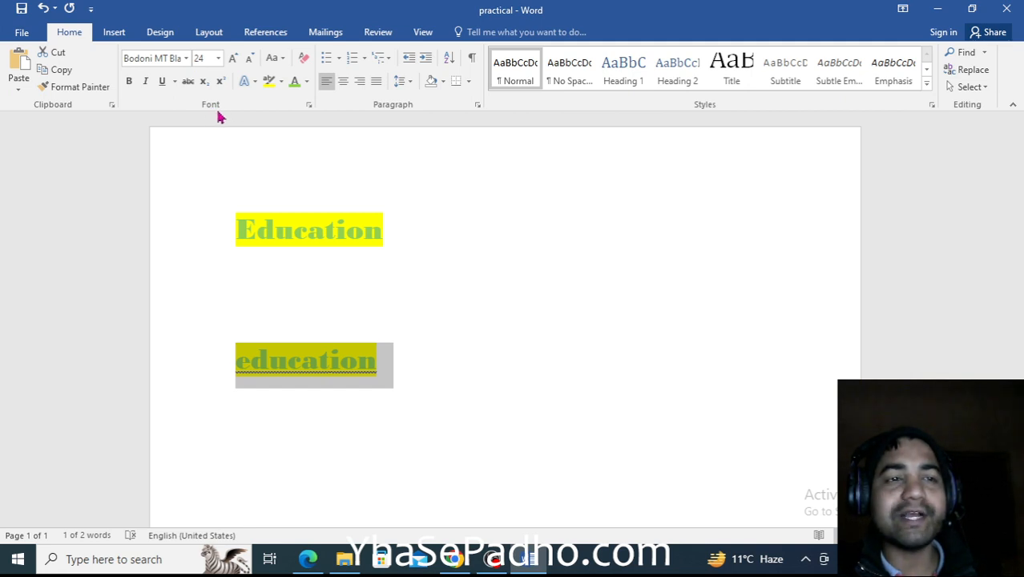
Step: Set the upper word "Education" to the Cambria (Headings) font at size 72
left_click(453, 232)
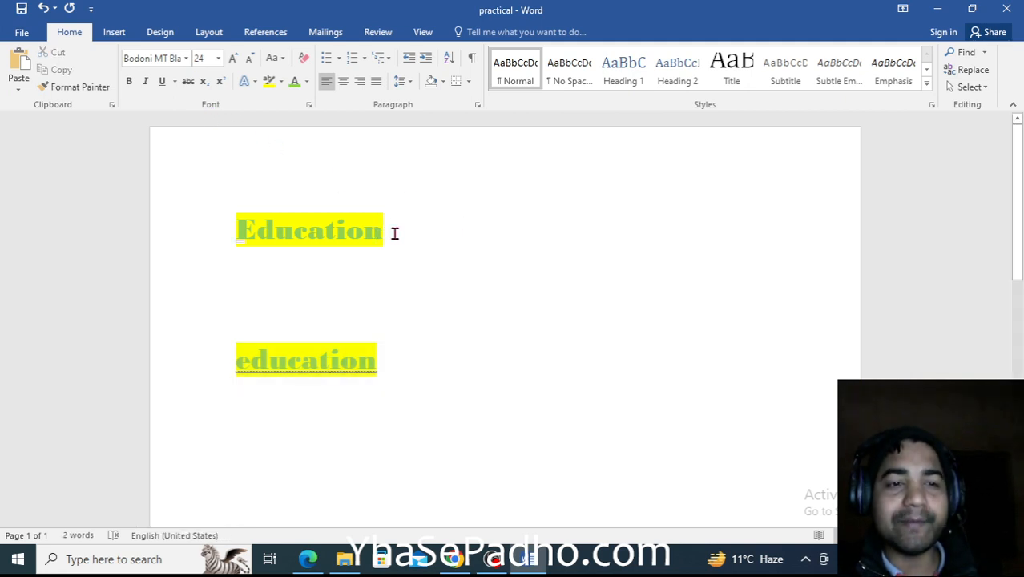
left_click_drag(394, 233, 204, 238)
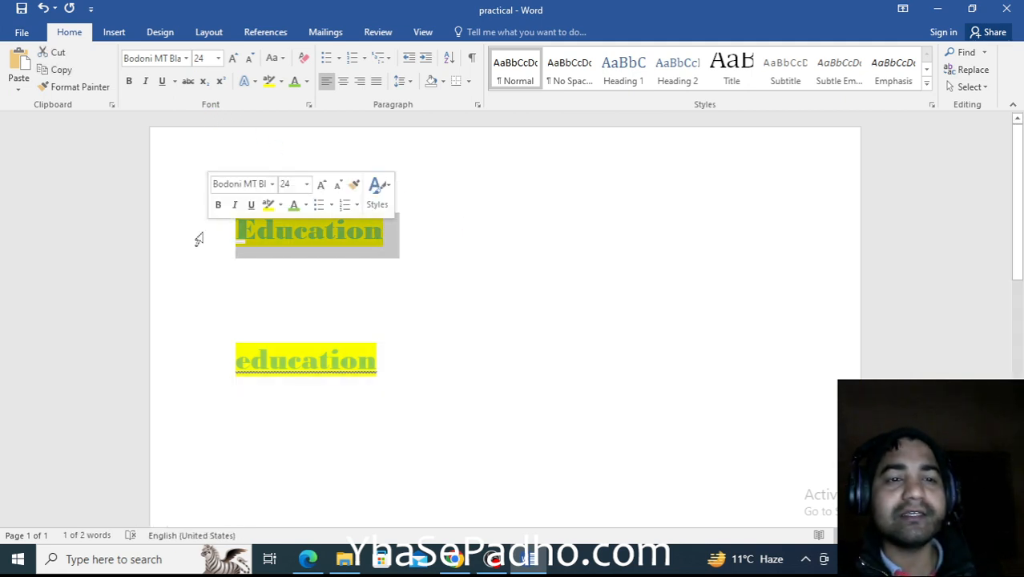
left_click(186, 58)
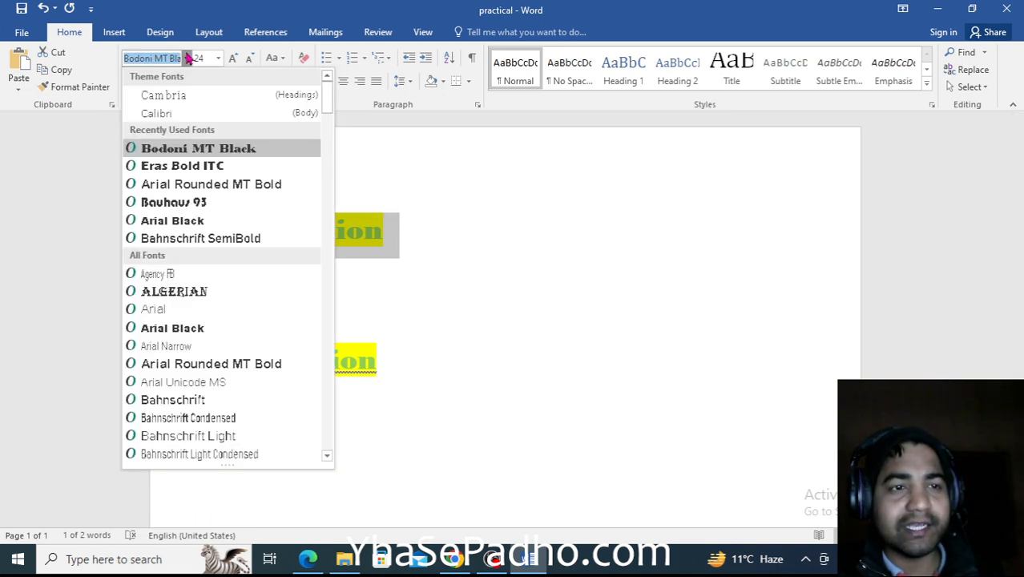
left_click(190, 95)
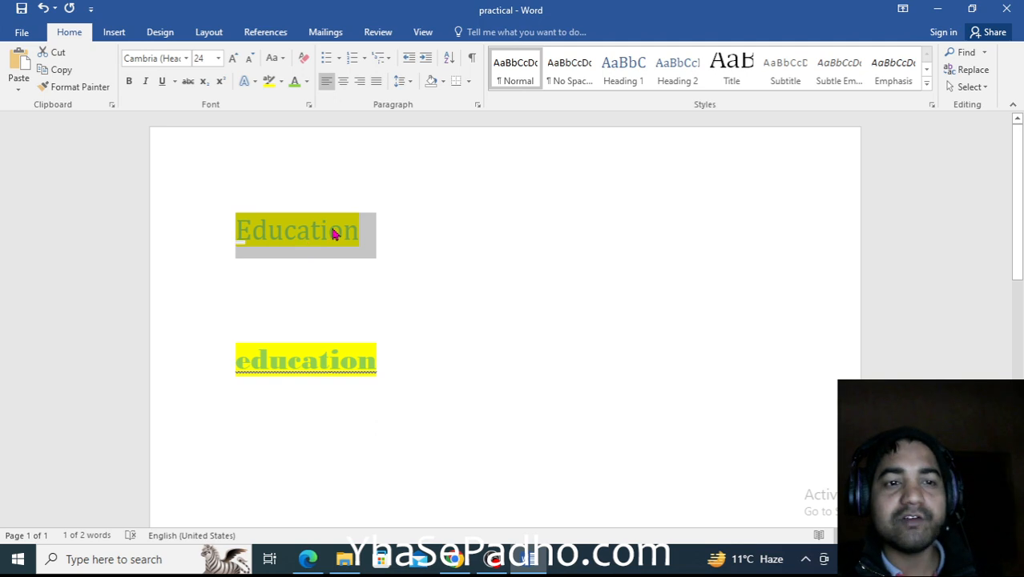
left_click(218, 59)
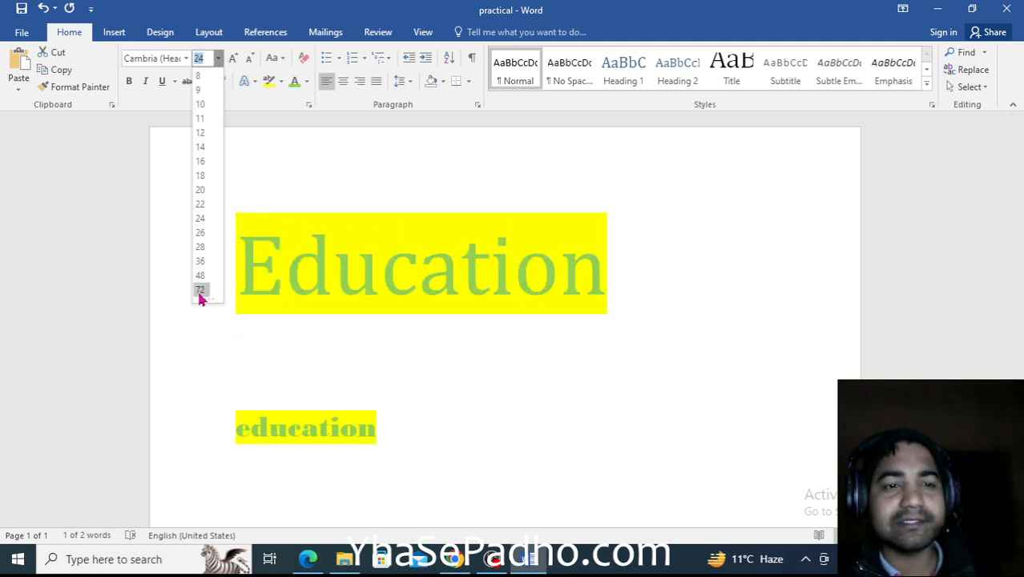
left_click(199, 290)
Step: Enlarge the upper "Education" by a few font-size increments and shrink it back stepwise to size 48
left_click(233, 59)
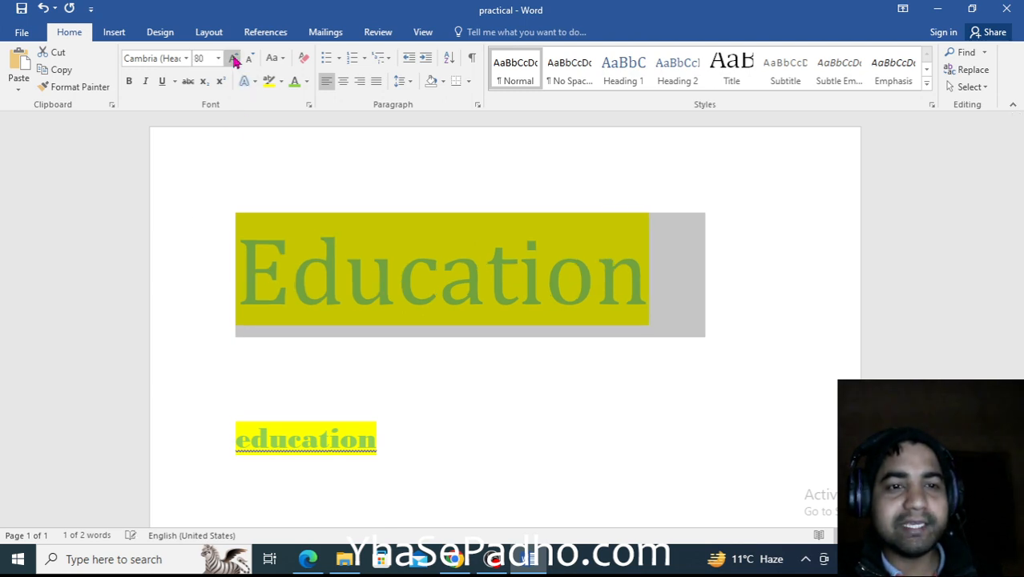
left_click(234, 59)
left_click(233, 59)
left_click(248, 60)
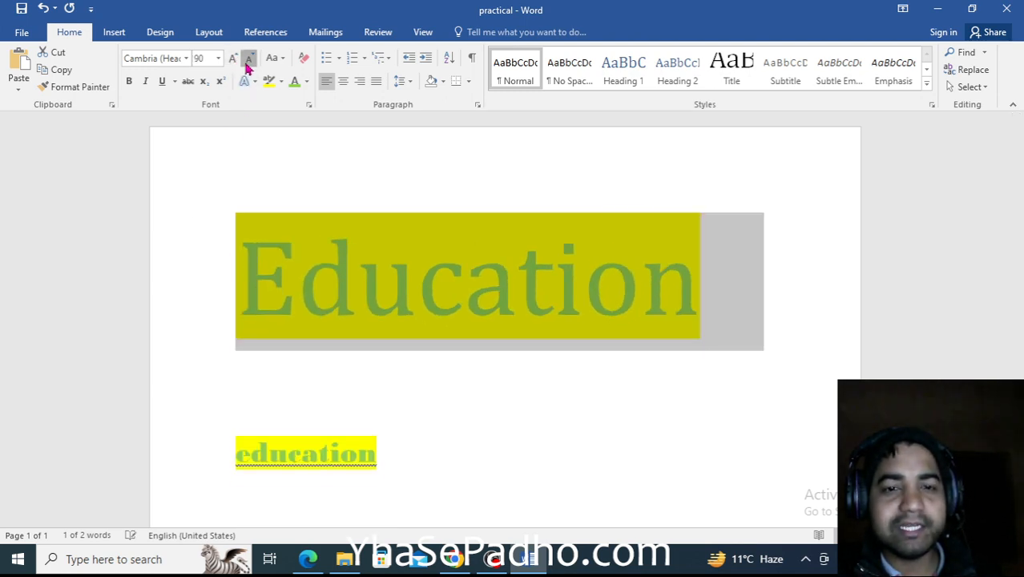
left_click(248, 60)
left_click(248, 60)
left_click(248, 60)
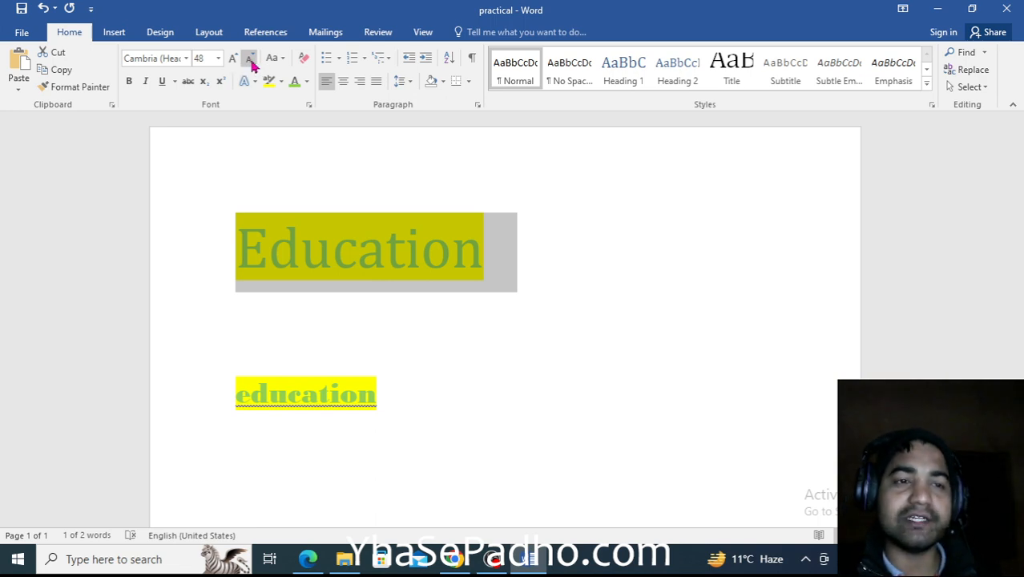
Step: Select the whole upper word "Education" and change its case to UPPERCASE
left_click(479, 265)
left_click(263, 247)
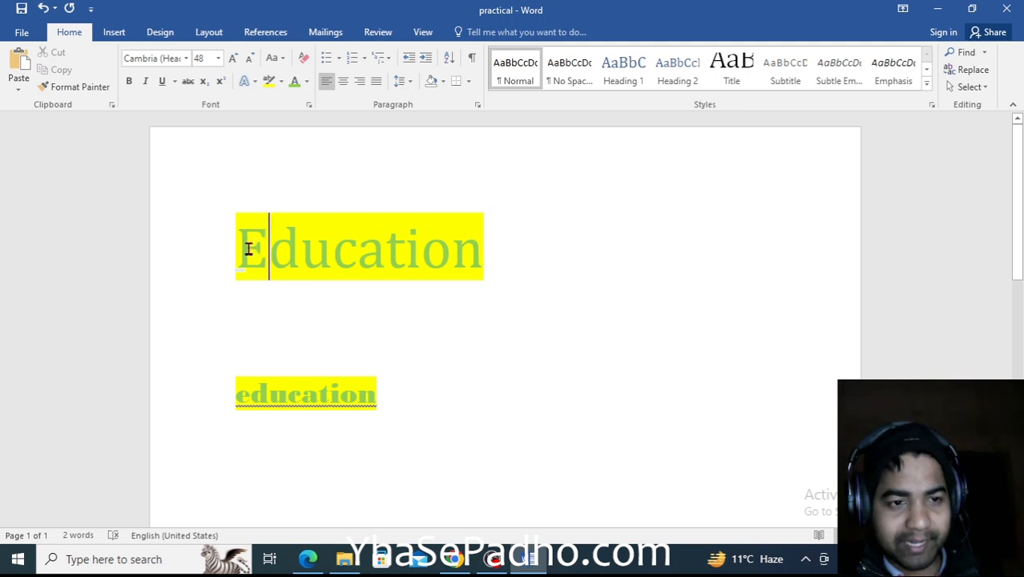
left_click_drag(248, 251, 270, 252)
left_click_drag(503, 272, 229, 254)
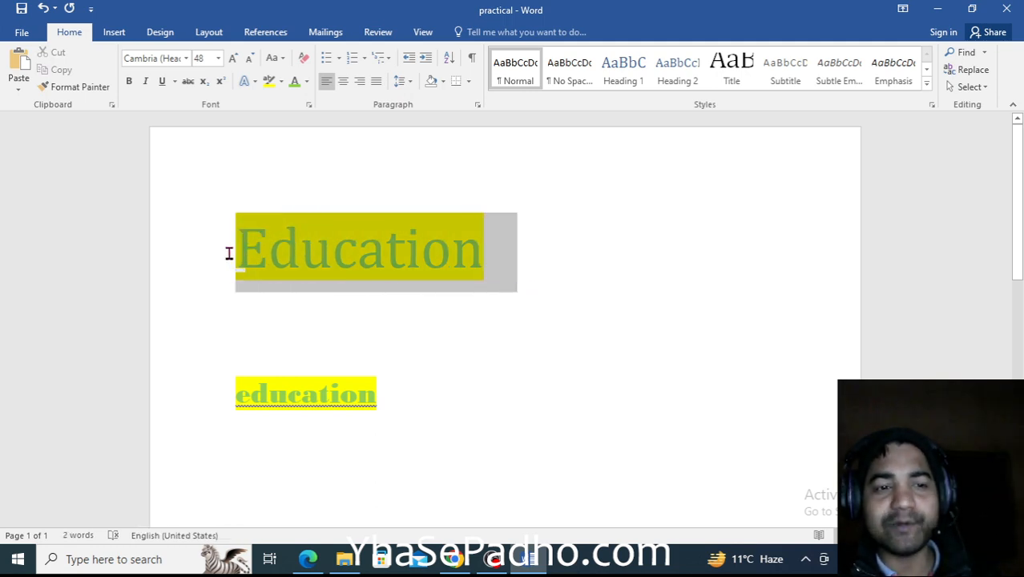
left_click(276, 59)
left_click(317, 114)
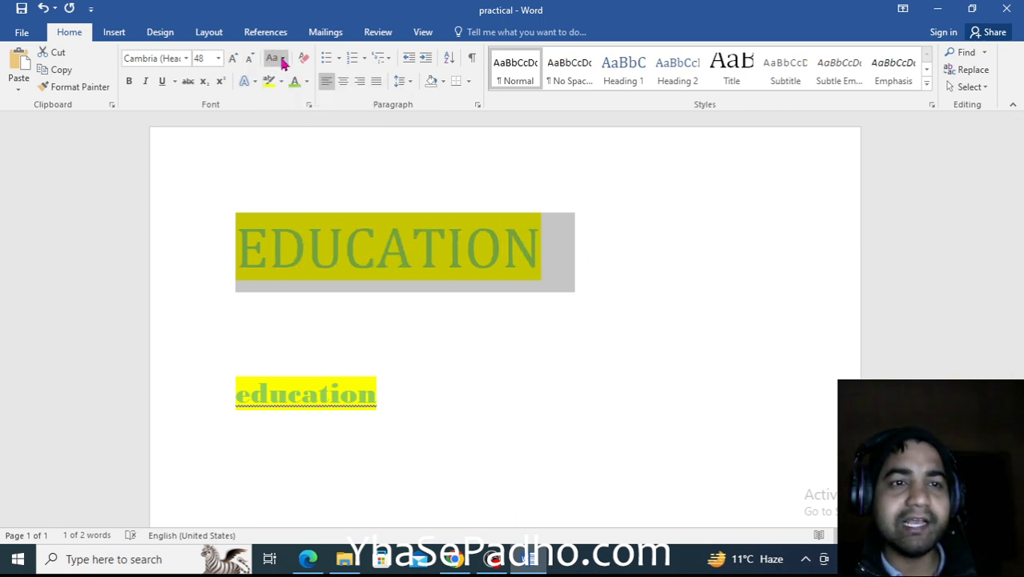
Step: Change the upper word to lowercase and apply tOGGLE cASE to it
left_click(280, 59)
left_click(309, 98)
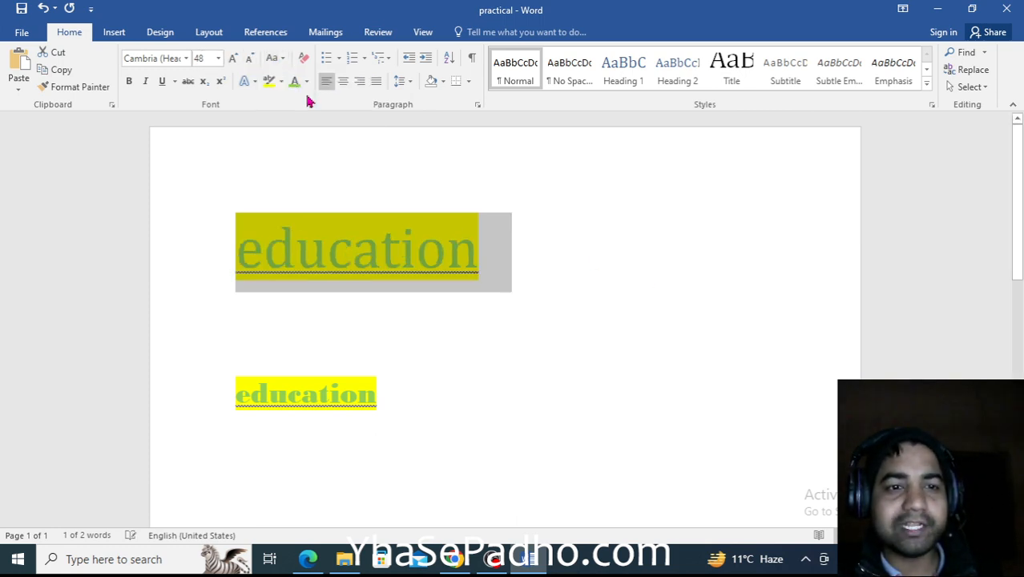
left_click(283, 59)
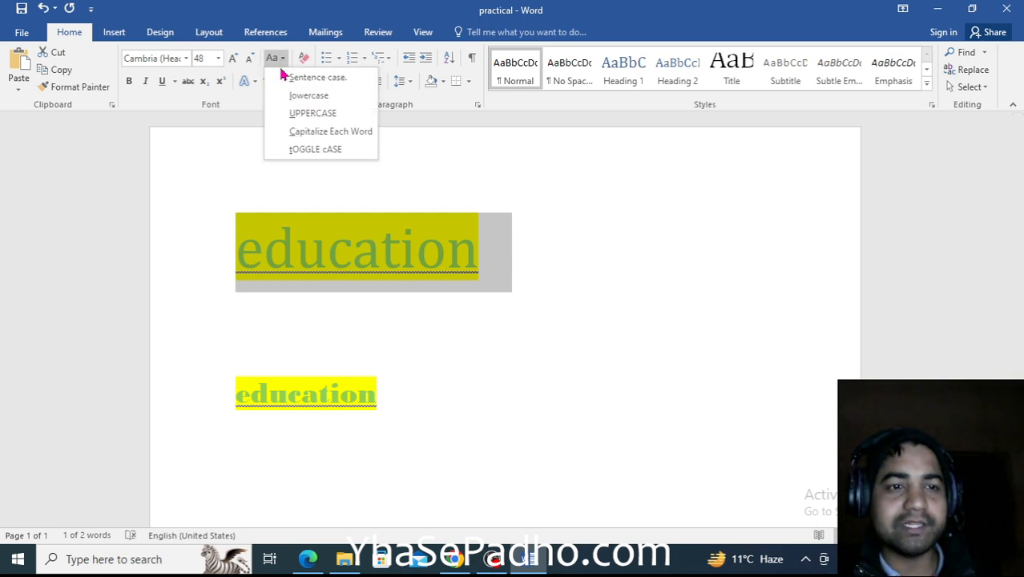
left_click(319, 151)
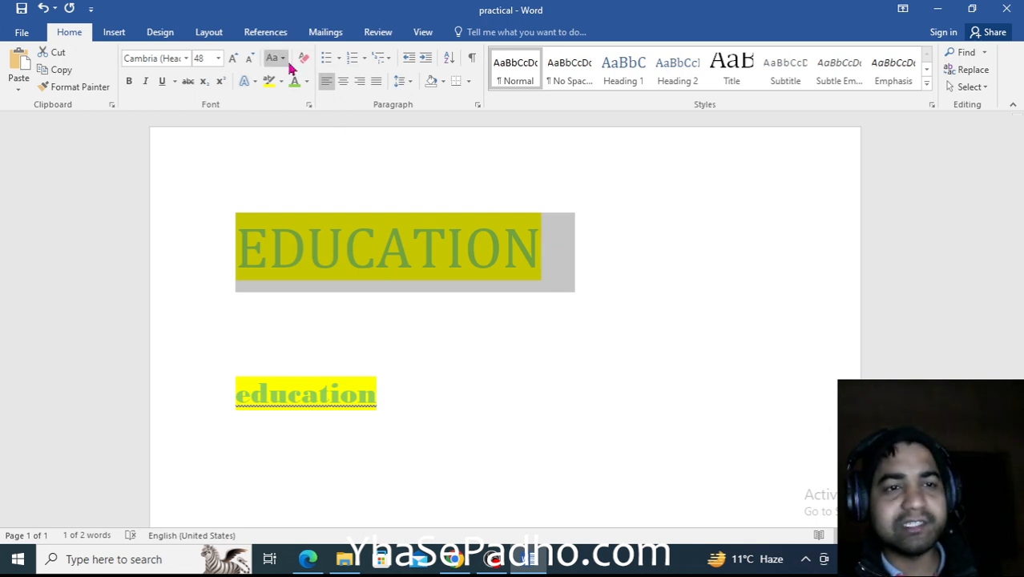
Step: Select the upper word "EDUCATION" and clear all of its formatting
left_click(622, 247)
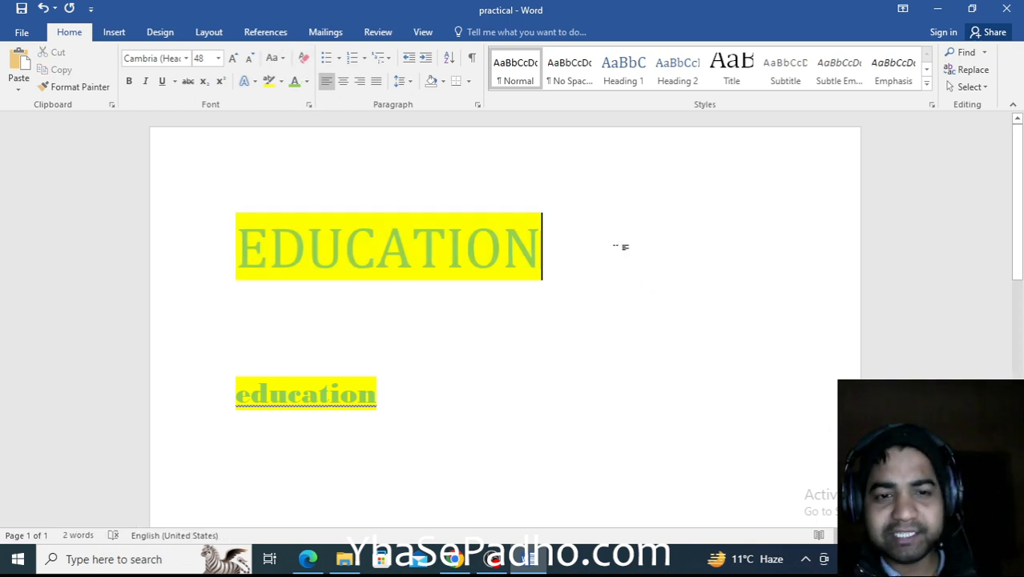
left_click_drag(622, 247, 196, 257)
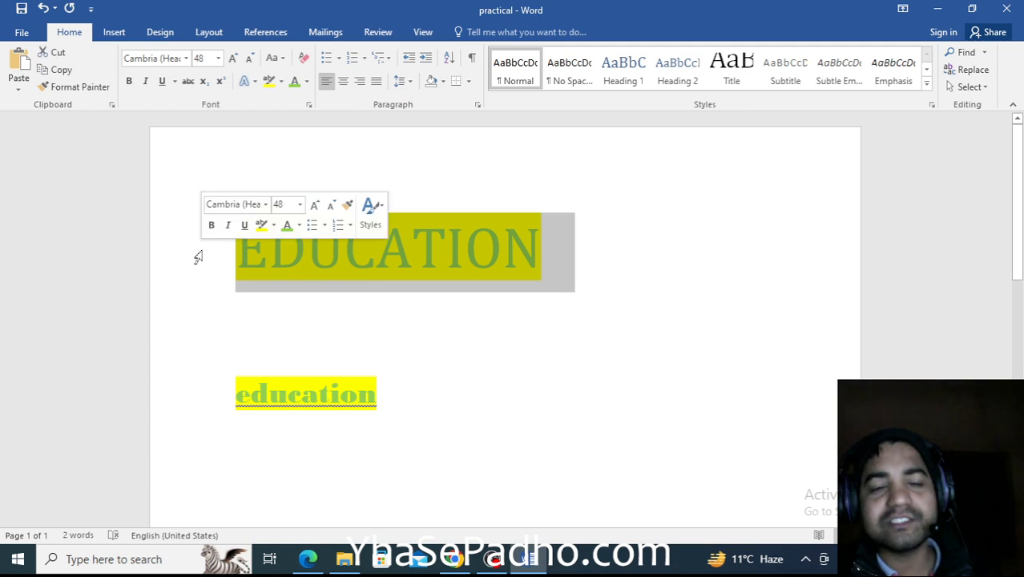
left_click(304, 60)
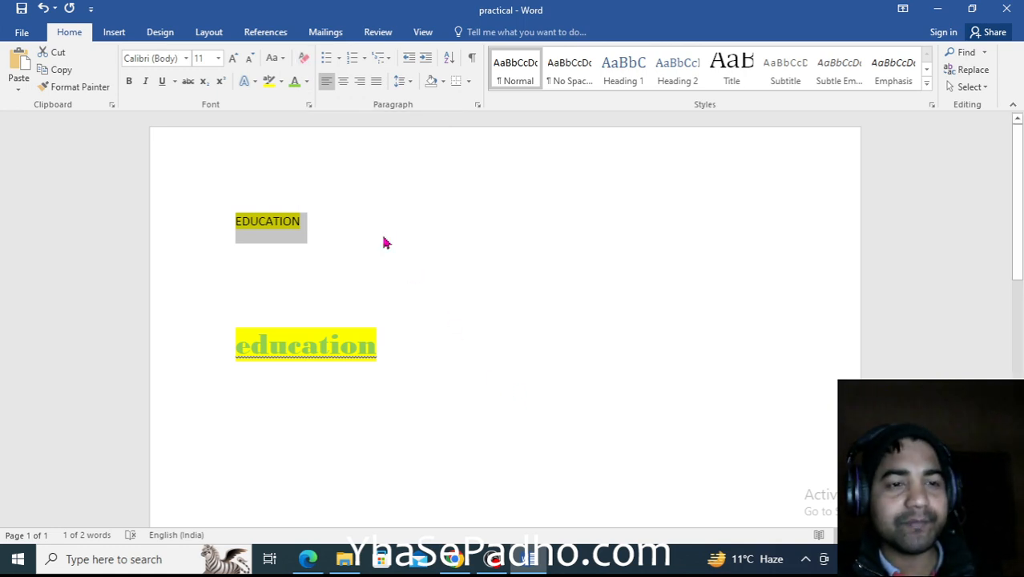
Step: Make the upper word "EDUCATION" bold, italic and underlined
left_click(338, 223)
left_click_drag(342, 217, 226, 215)
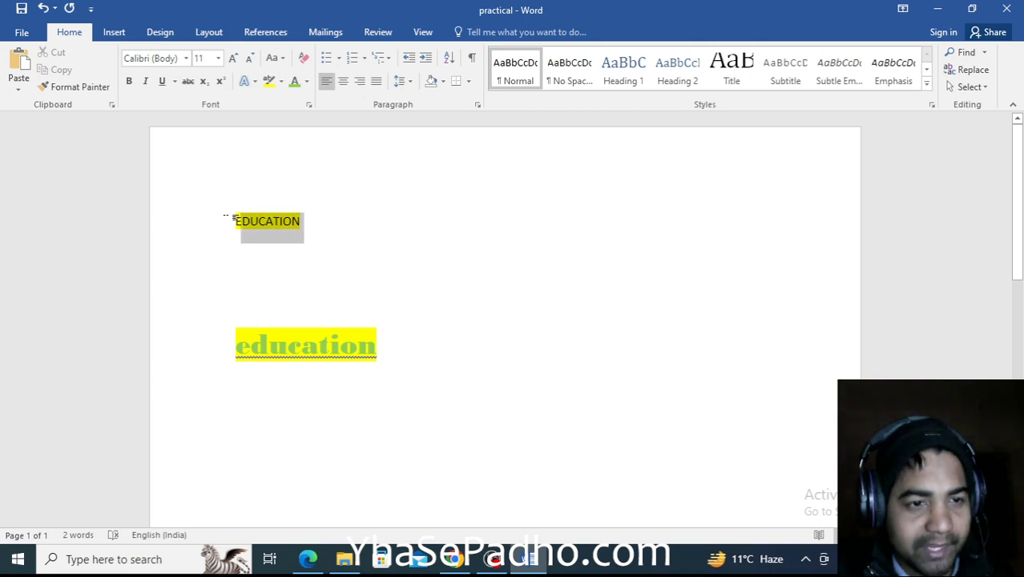
left_click(128, 83)
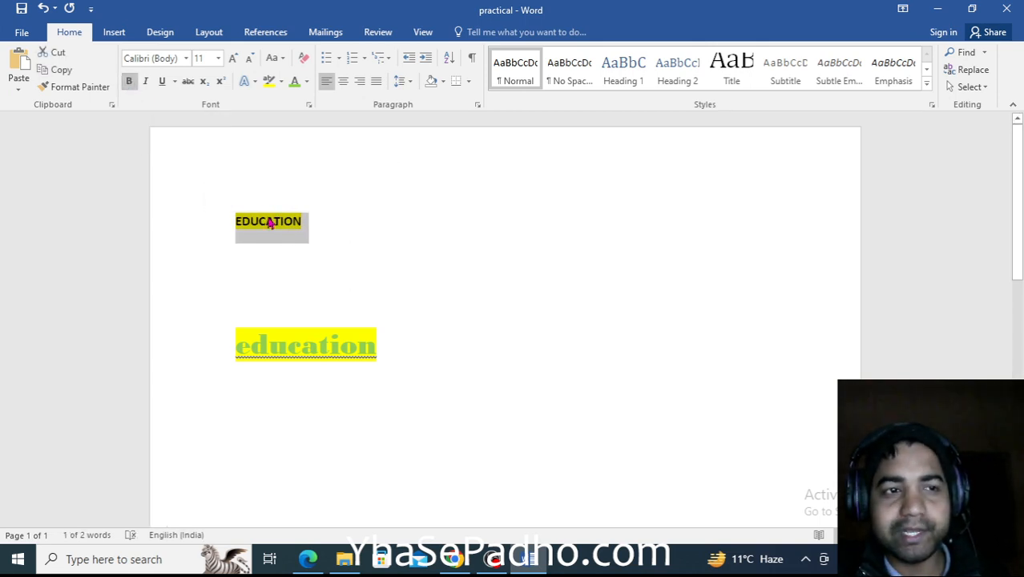
left_click(146, 83)
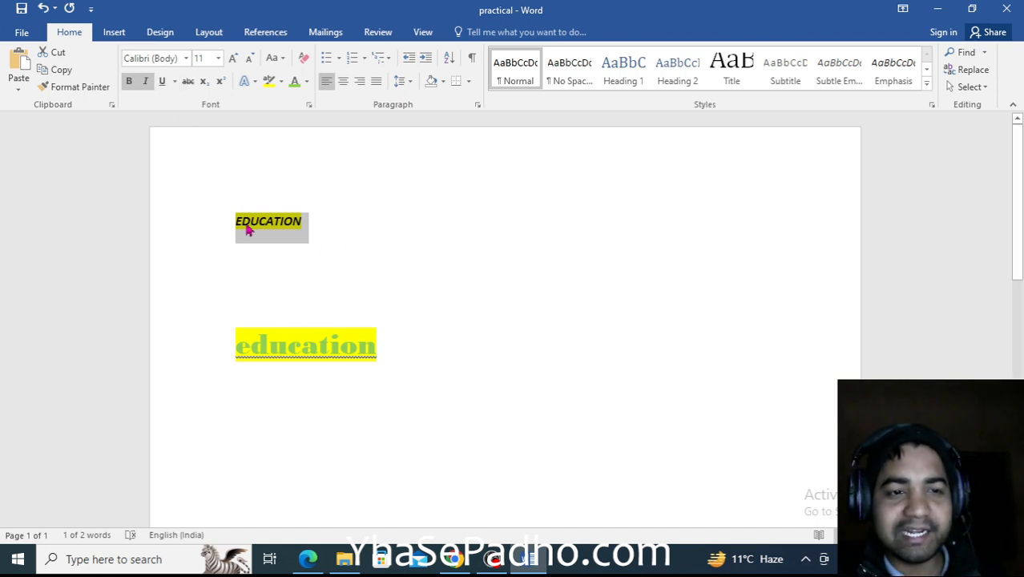
left_click(163, 82)
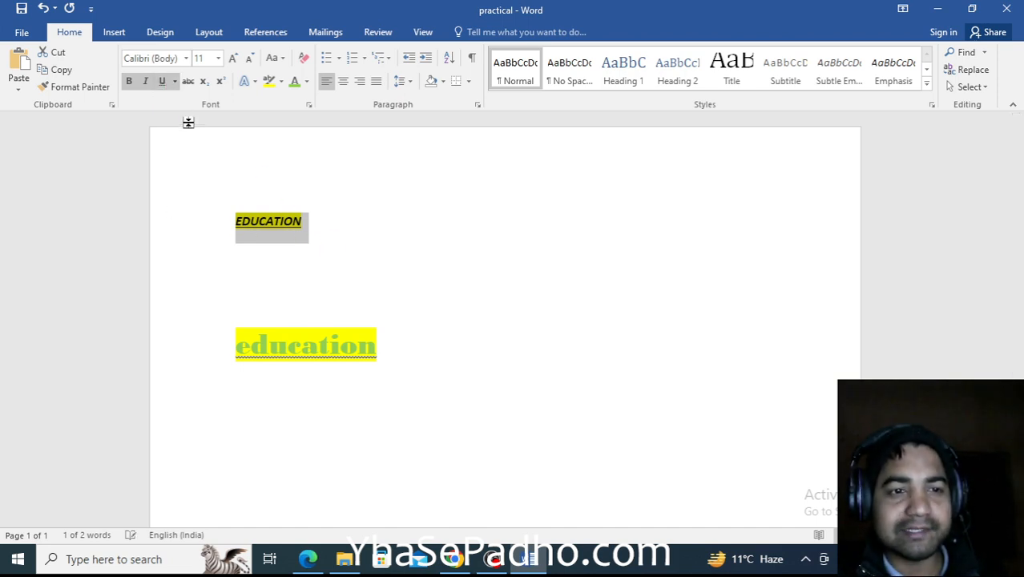
Step: Enlarge the upper word "EDUCATION" by font-size increments up to size 90
left_click(319, 216)
left_click_drag(316, 218, 221, 226)
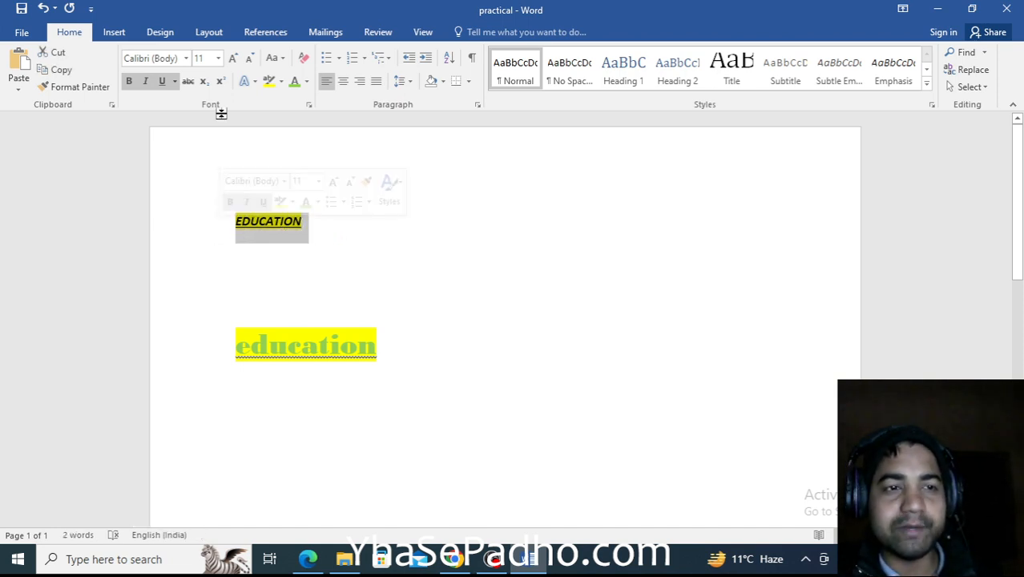
left_click(232, 60)
left_click(233, 60)
left_click(233, 60)
left_click(232, 60)
left_click(232, 60)
left_click(232, 60)
left_click(232, 60)
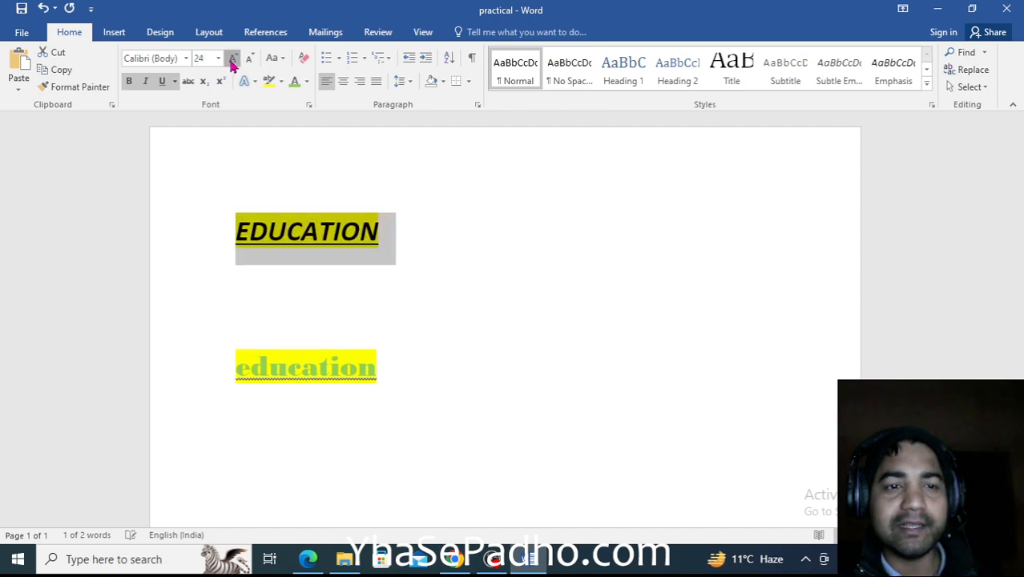
left_click(232, 60)
left_click(233, 60)
left_click(232, 60)
left_click(232, 60)
left_click(233, 60)
left_click(233, 60)
left_click(232, 61)
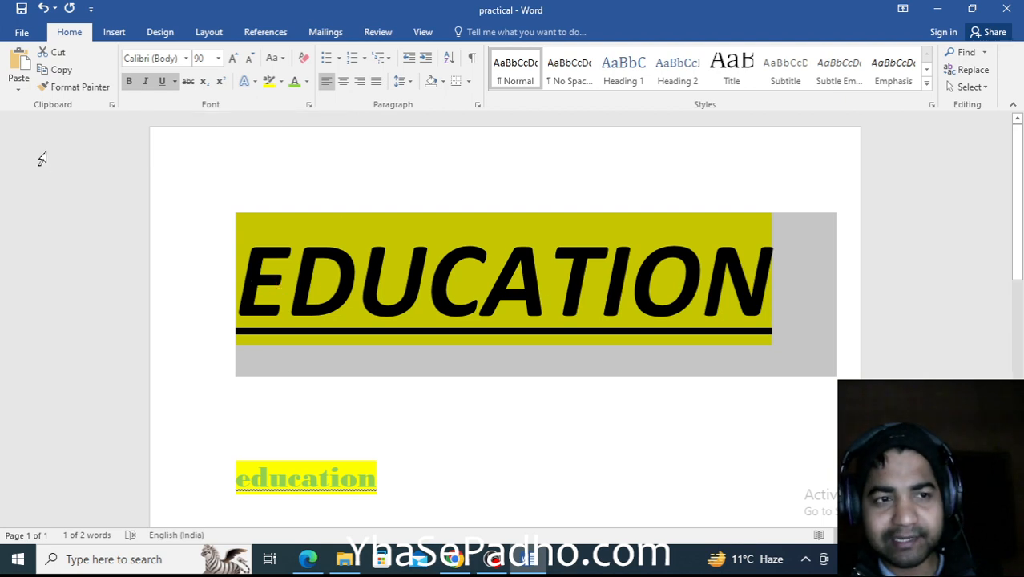
Step: Strike through the upper "EDUCATION", and remove its strikethrough, underline, italic and bold formatting
left_click(187, 80)
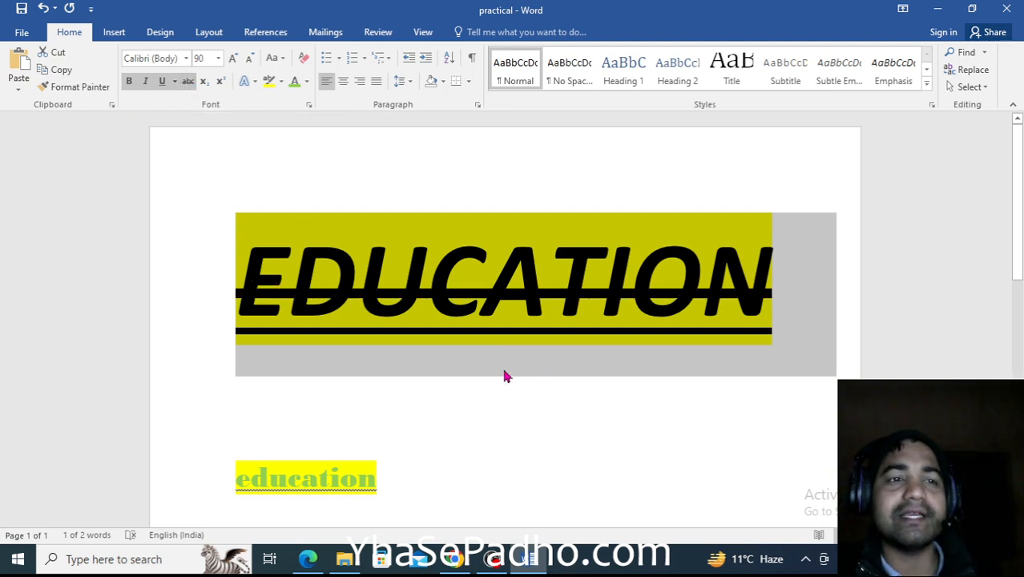
left_click(188, 84)
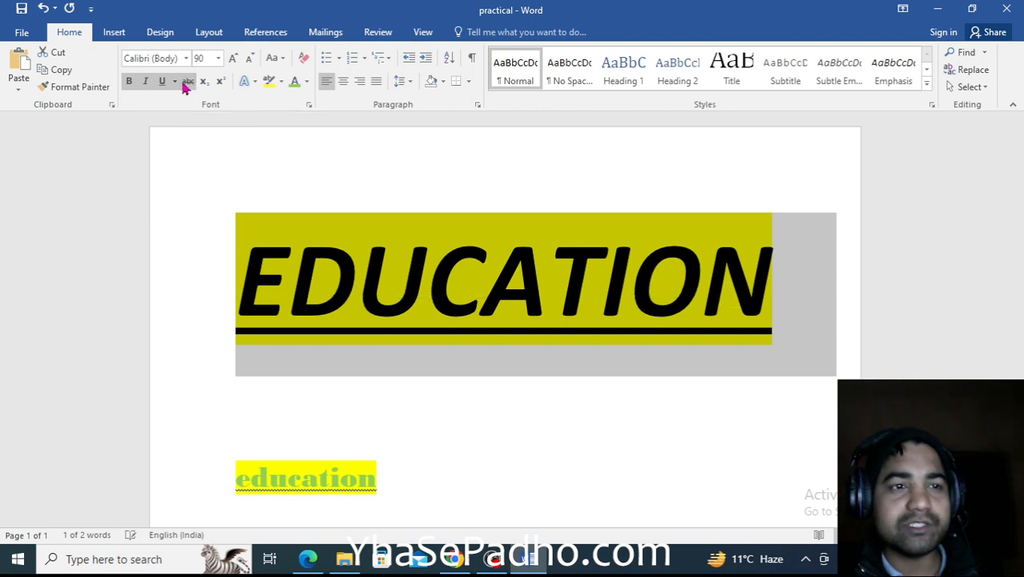
left_click(159, 85)
left_click(145, 81)
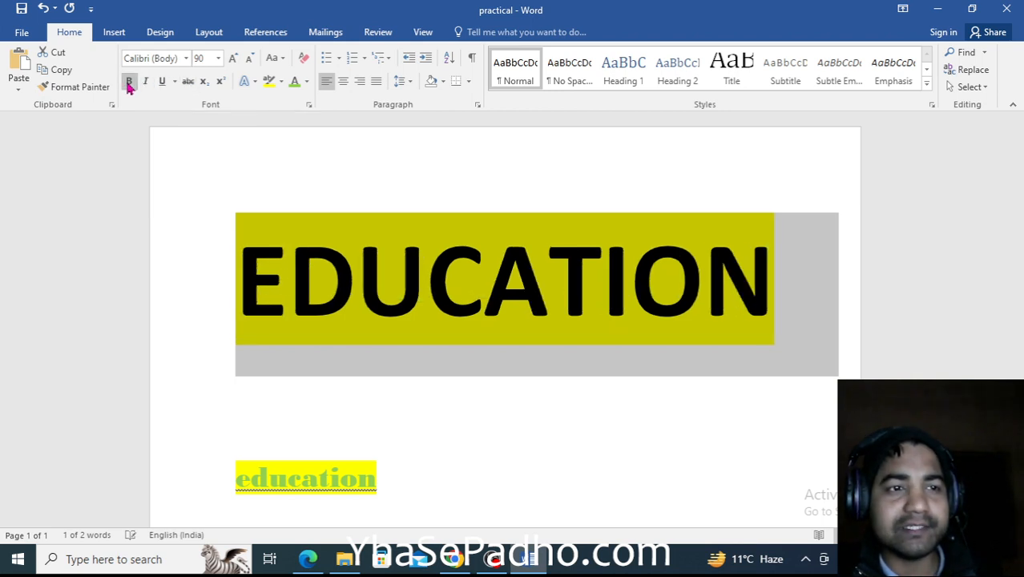
left_click(128, 81)
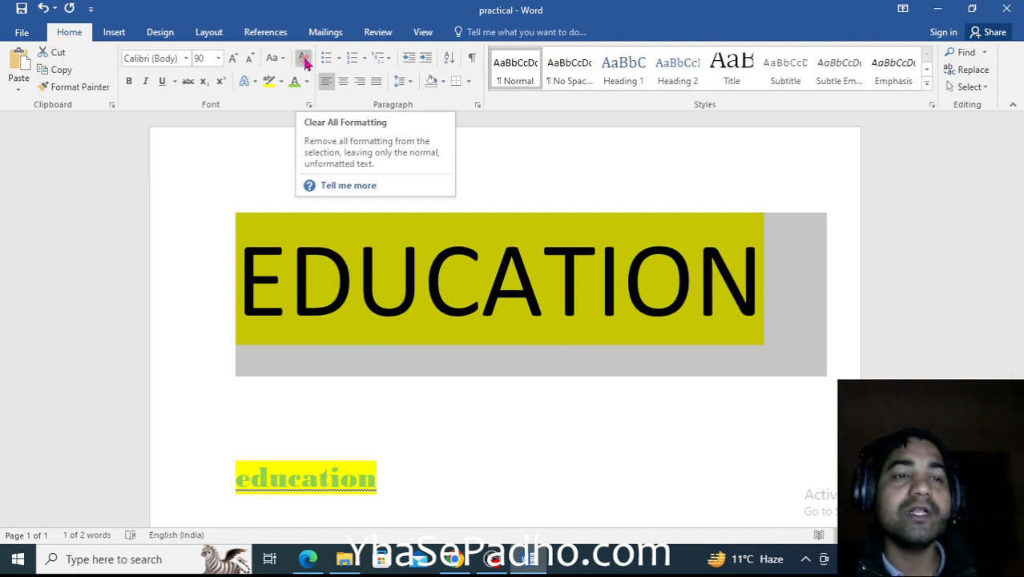
Step: Replace the upper word "EDUCATION" with the letter X
left_click(340, 300)
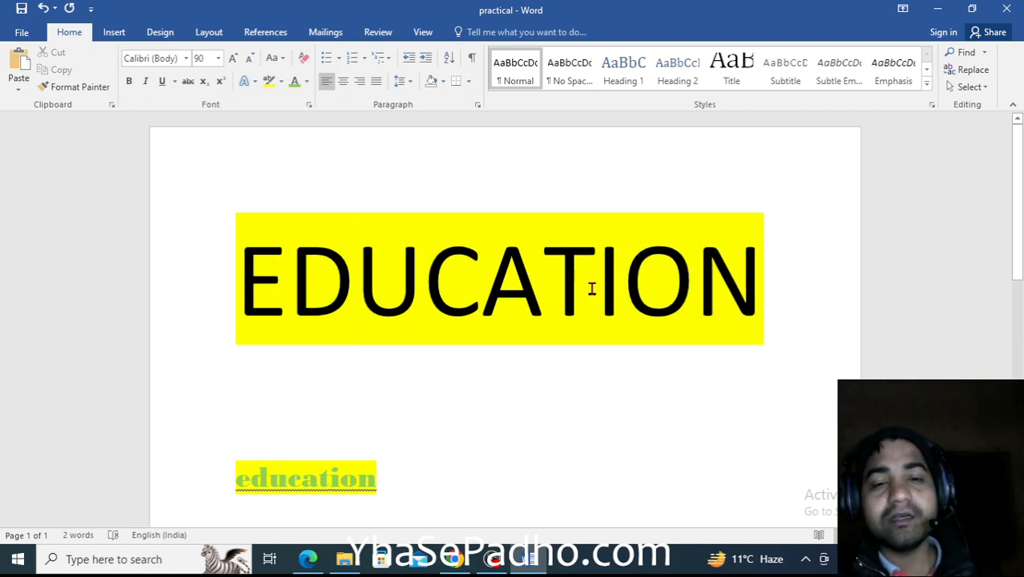
left_click_drag(755, 264, 238, 262)
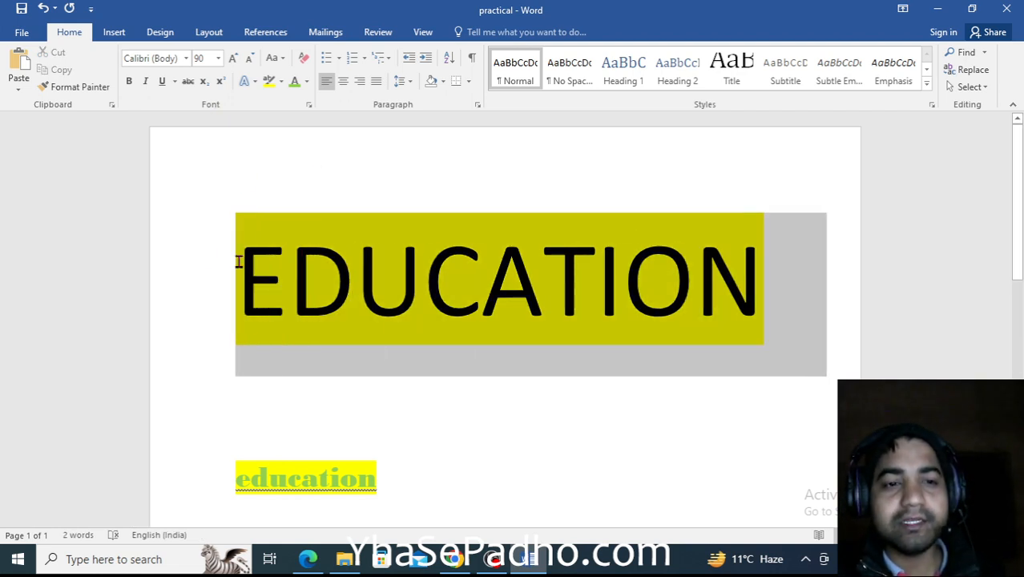
key("Delete")
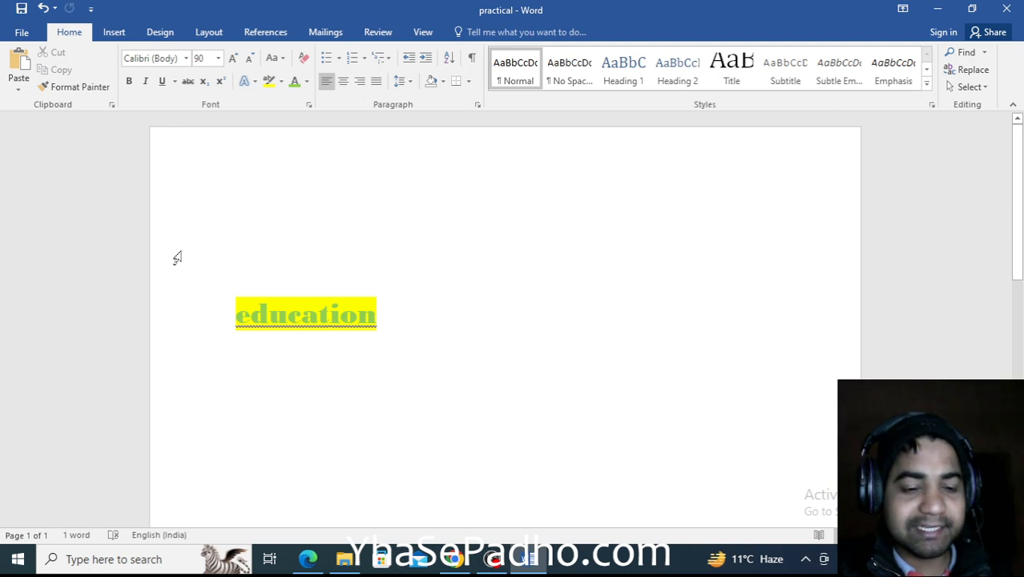
type("X")
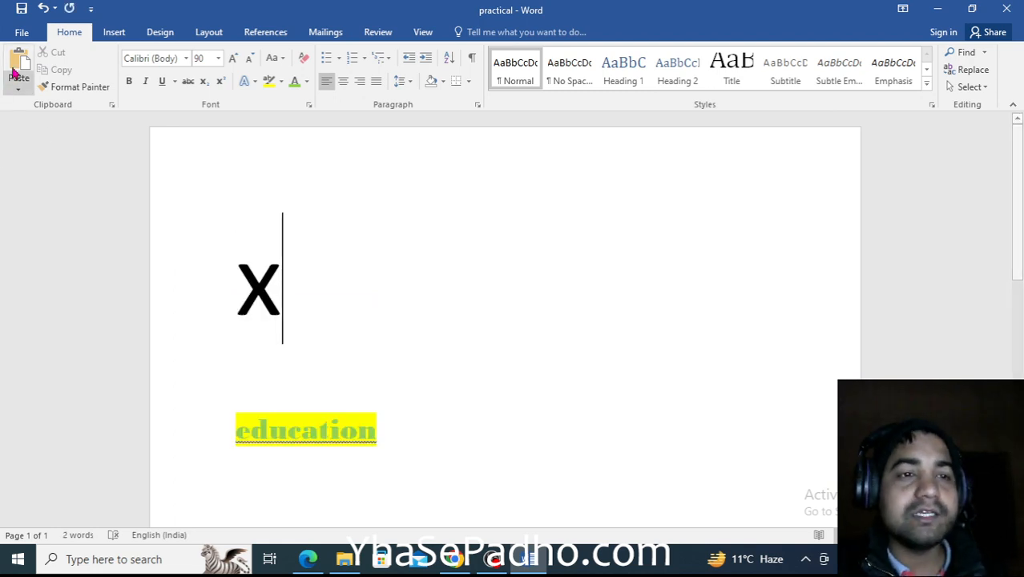
Step: Add a superscript 2 after the X and start a new line
left_click(226, 87)
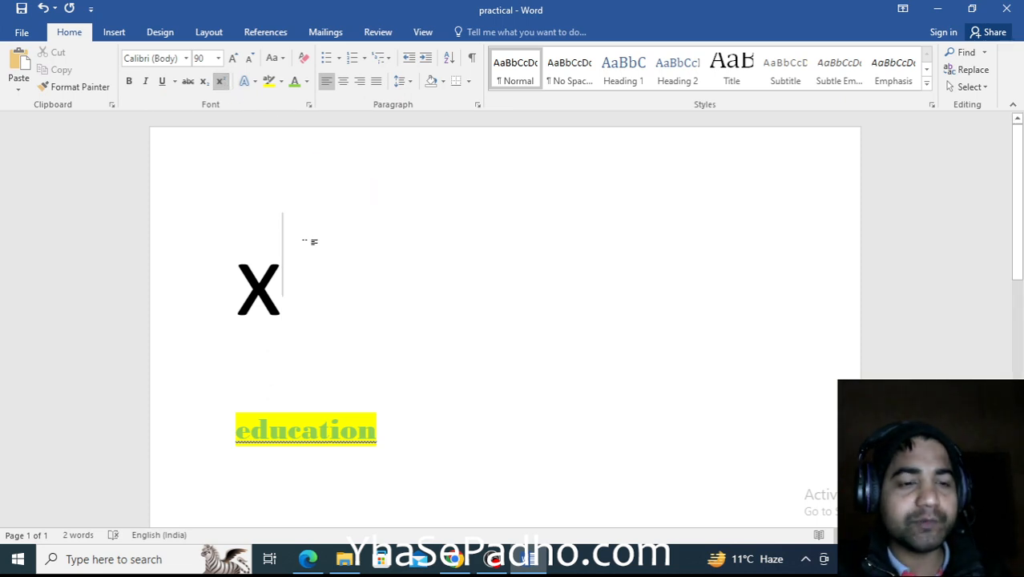
type("2")
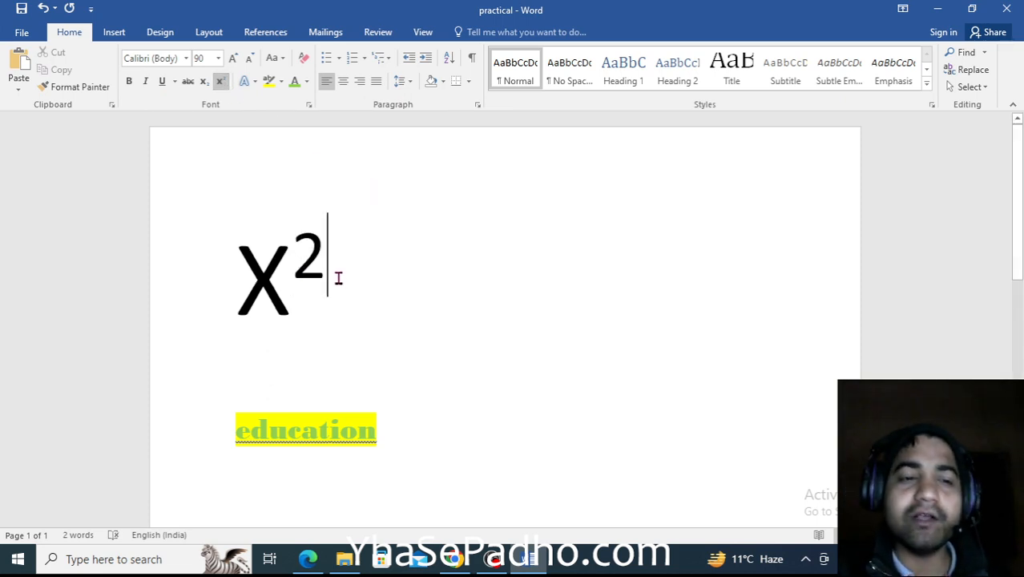
key("Return")
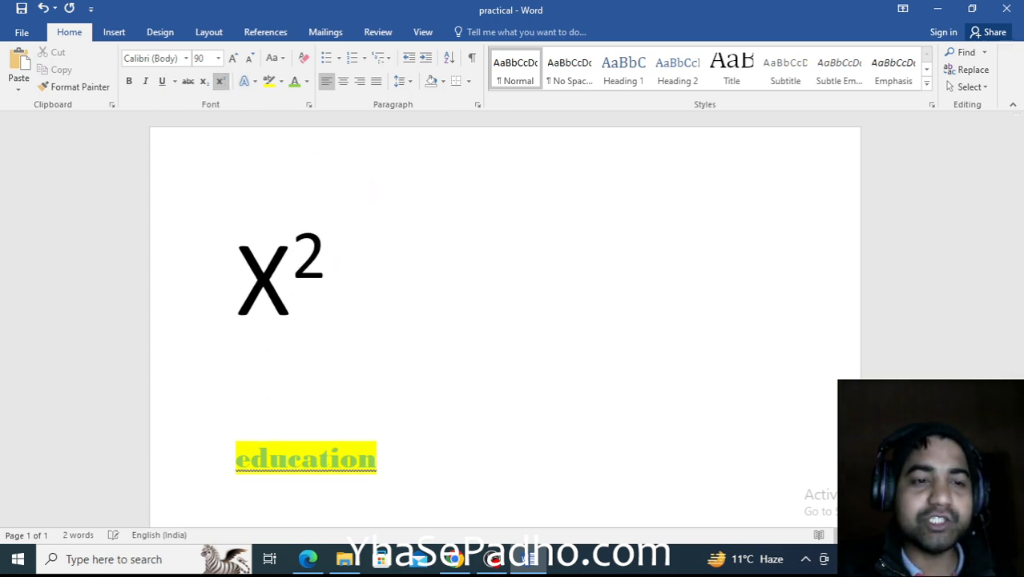
Step: Enter co2 on the new line below X² and remove its superscript formatting
type("c")
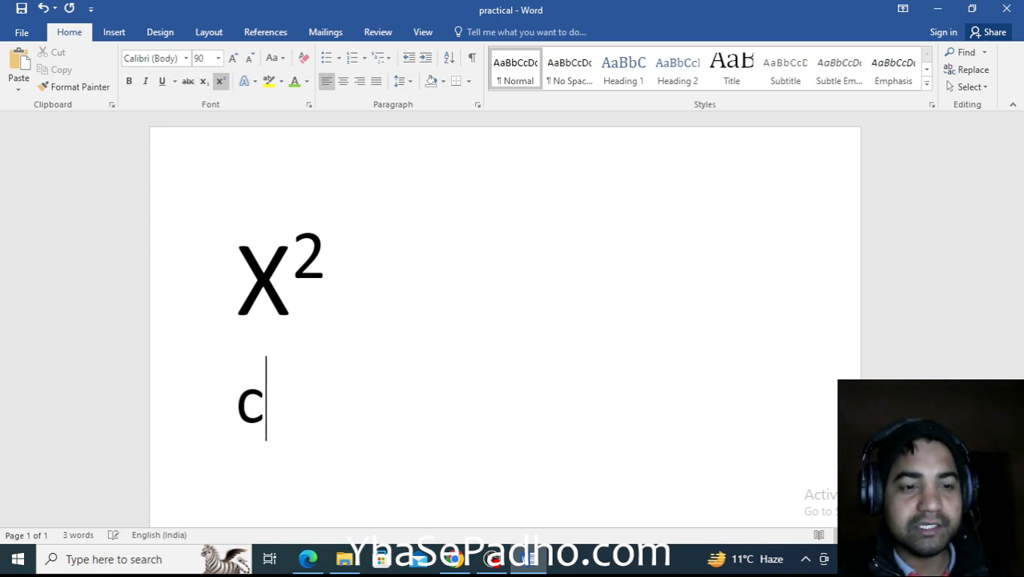
type("o2")
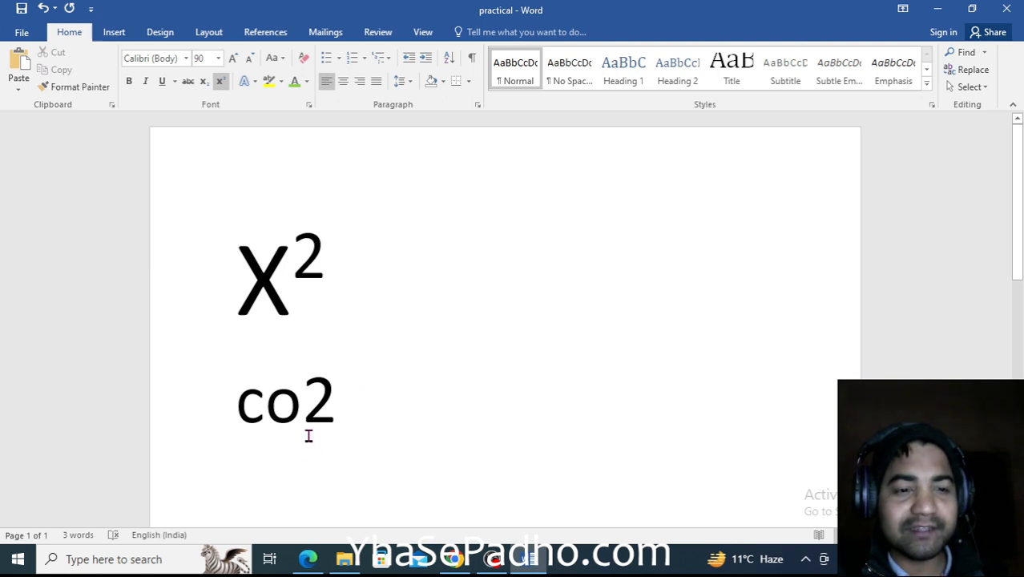
left_click_drag(333, 410, 240, 415)
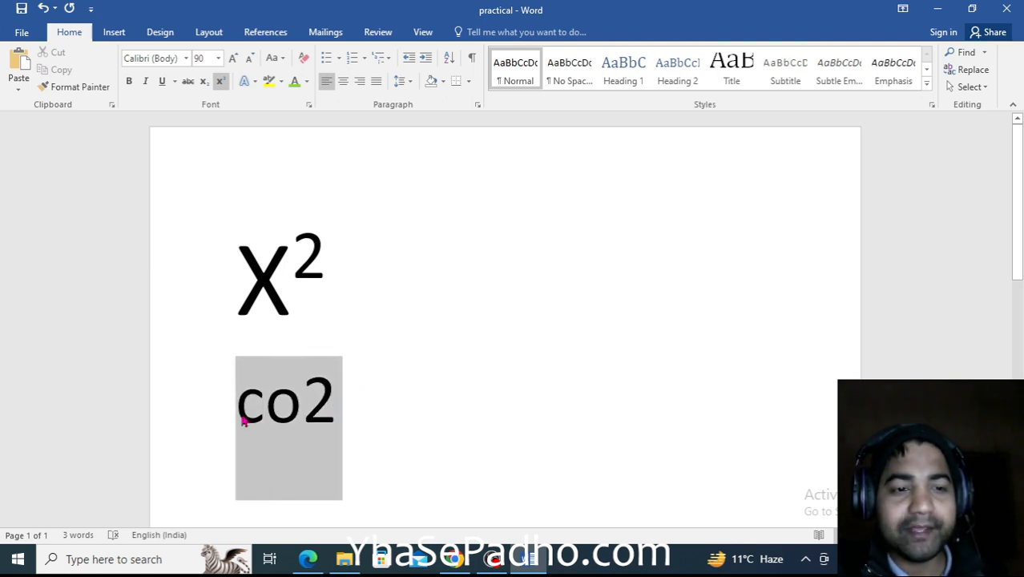
left_click(222, 85)
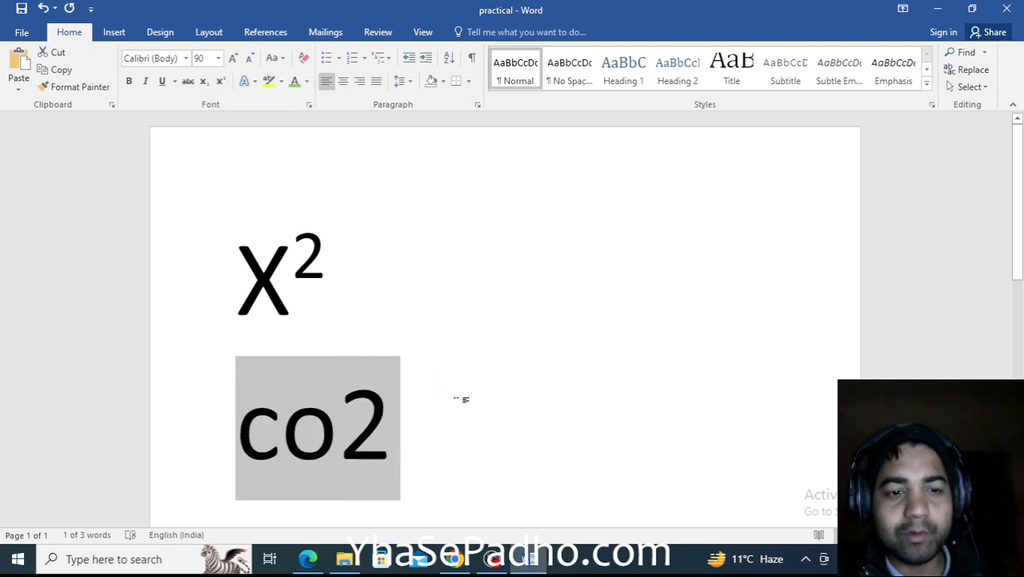
left_click(461, 398)
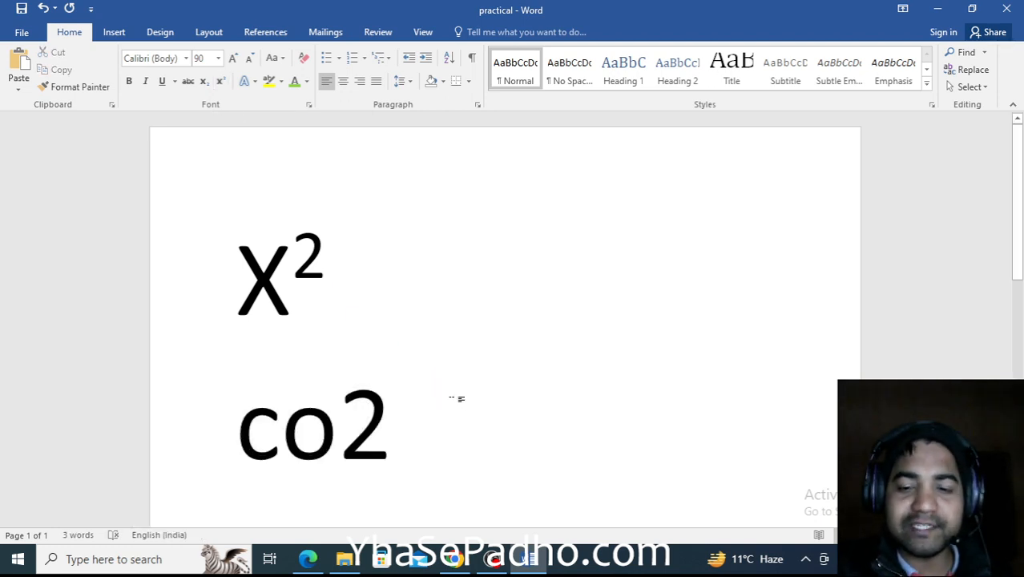
Step: Replace the text co2 with a capital CO followed by a subscript 2
key("BackSpace")
key("BackSpace")
key("BackSpace")
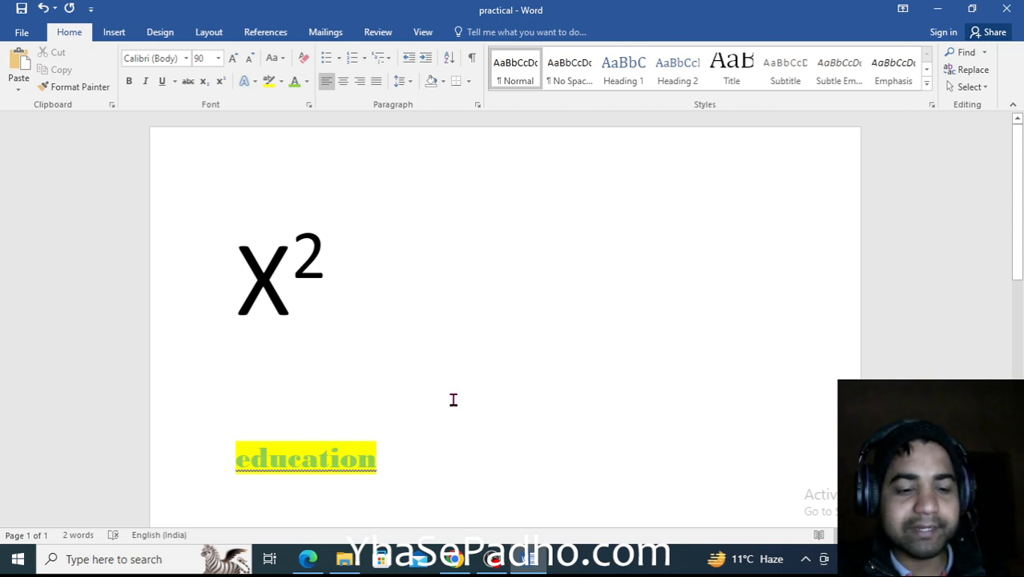
type("CO")
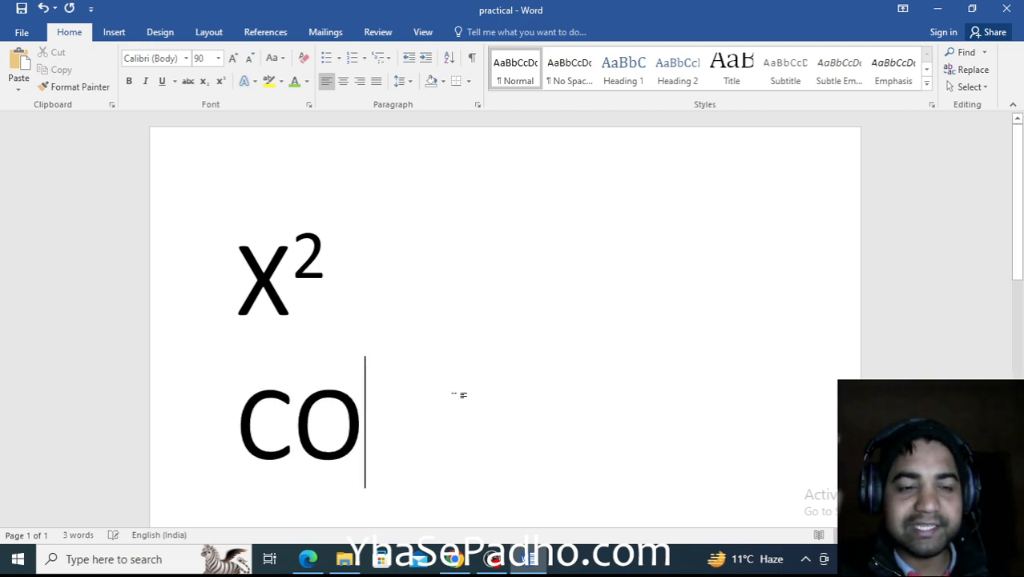
left_click(202, 88)
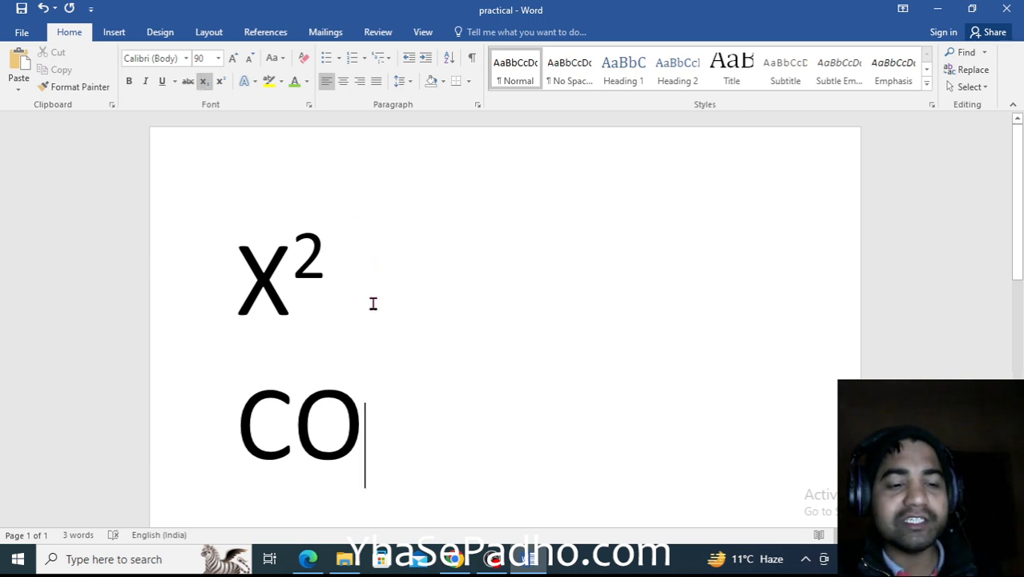
type("2")
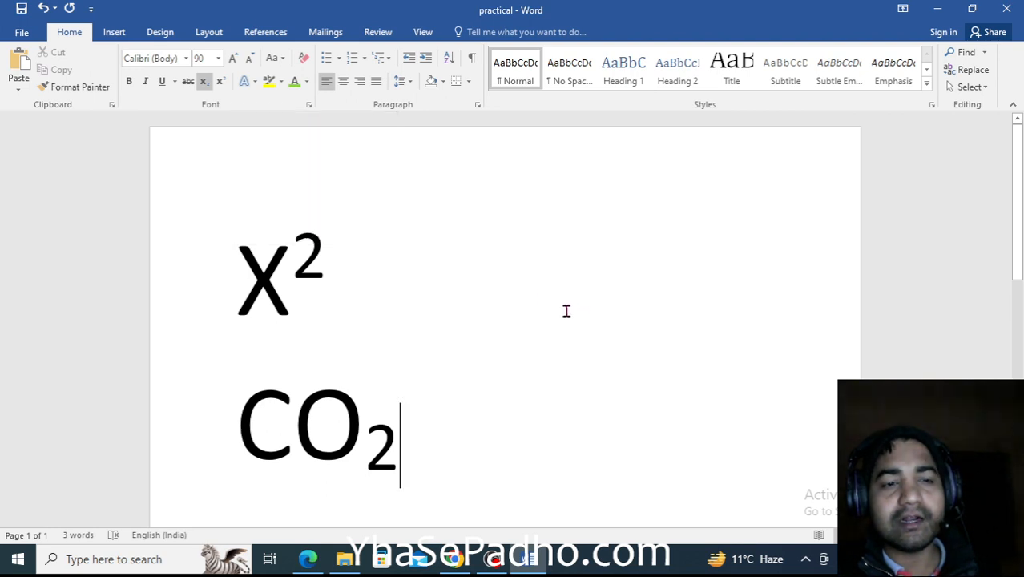
Step: Choose the black text effect with a turquoise shadow and add XZDFSDZGS after CO₂, with DFGDF on a new line
left_click(246, 80)
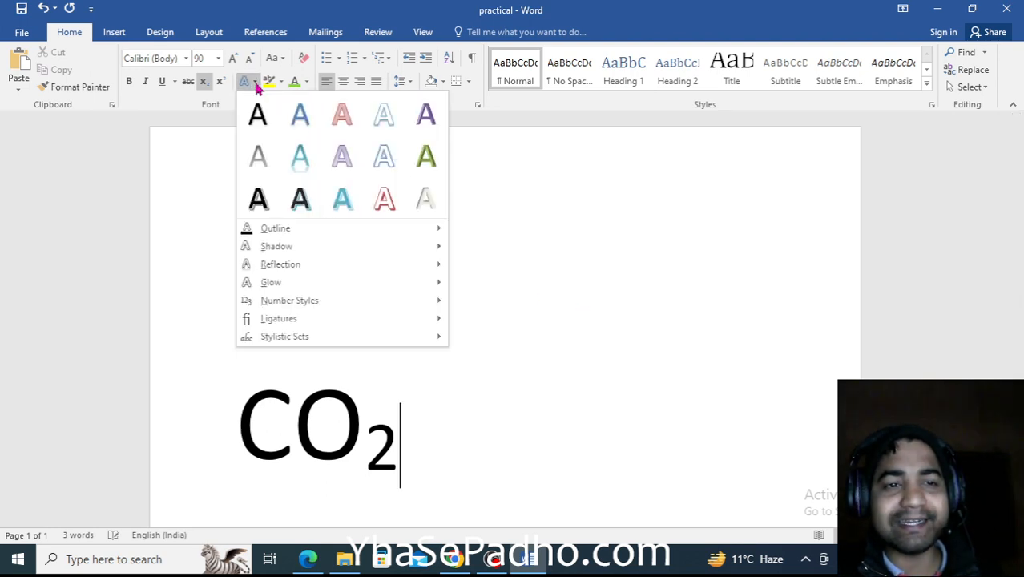
left_click(308, 203)
type("XZDFSDZGS")
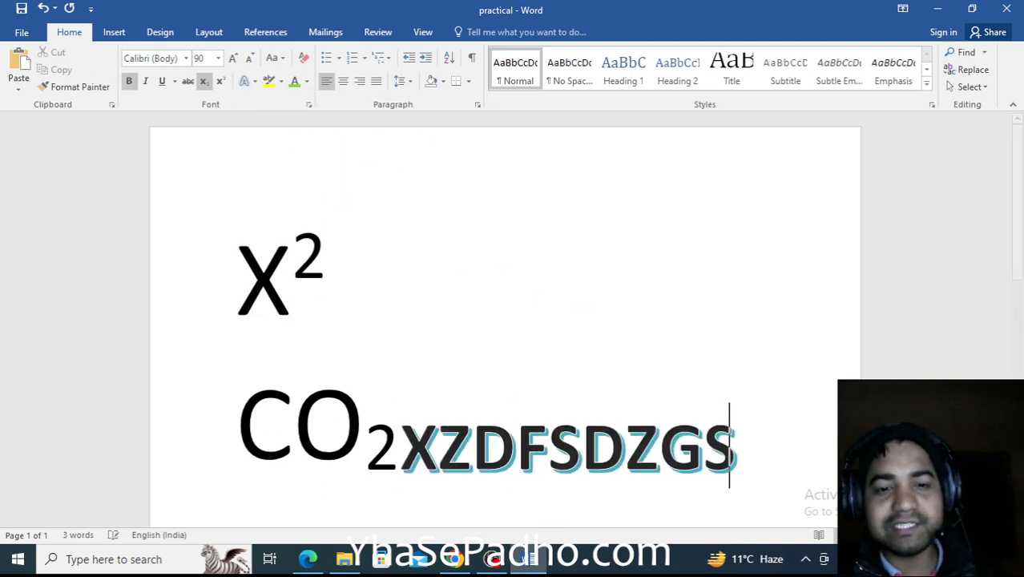
key("Return")
type("DFGDF")
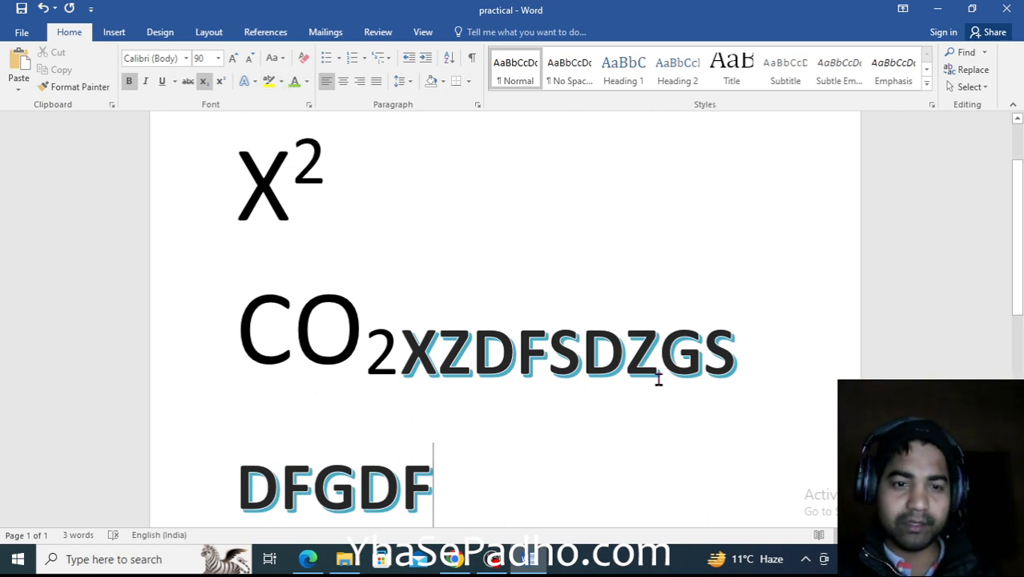
Step: Highlight the whole CO₂XZDFSDZGS line in yellow, and change its highlight colour to turquoise
left_click_drag(744, 353, 235, 321)
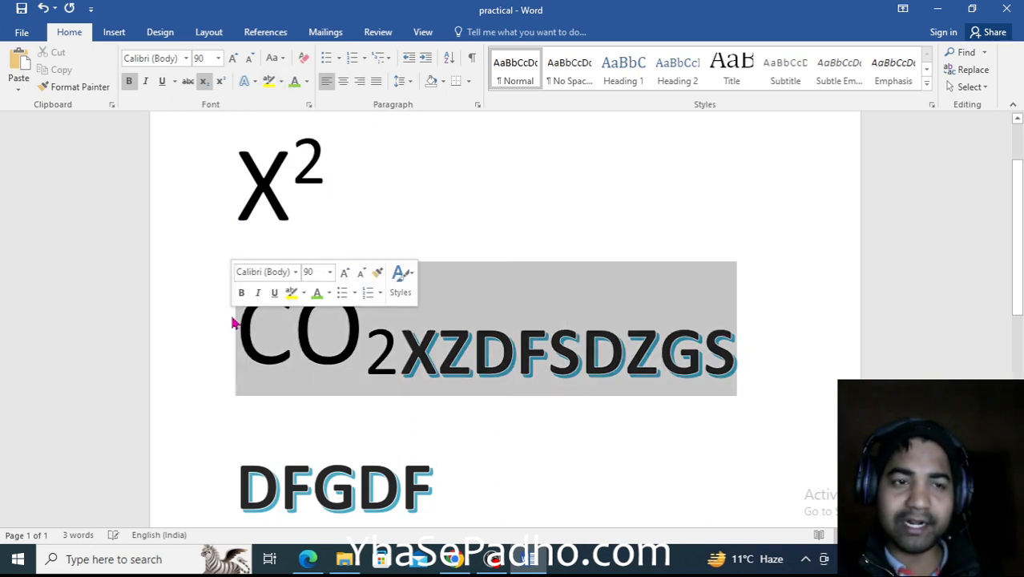
left_click(270, 84)
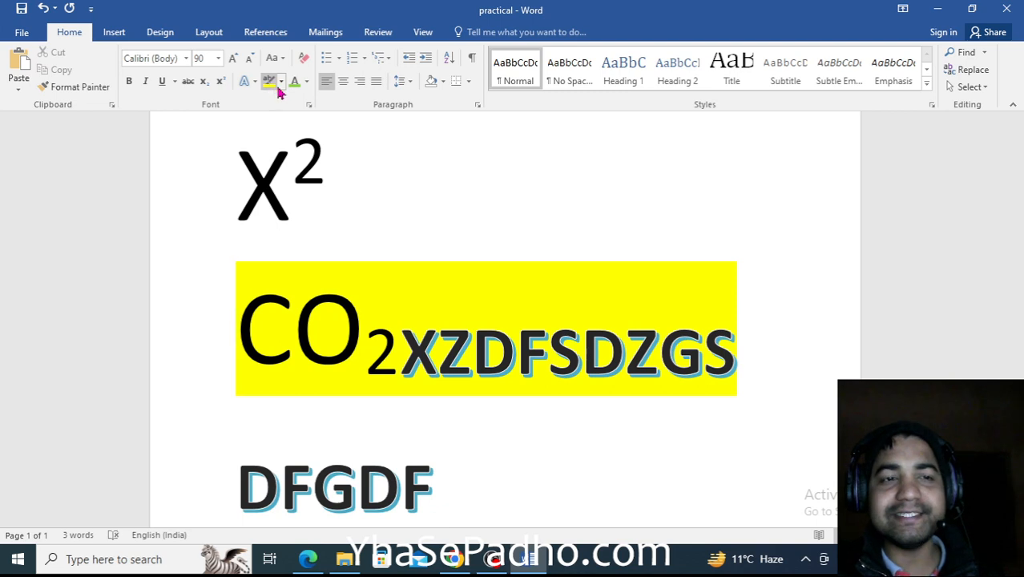
left_click(282, 85)
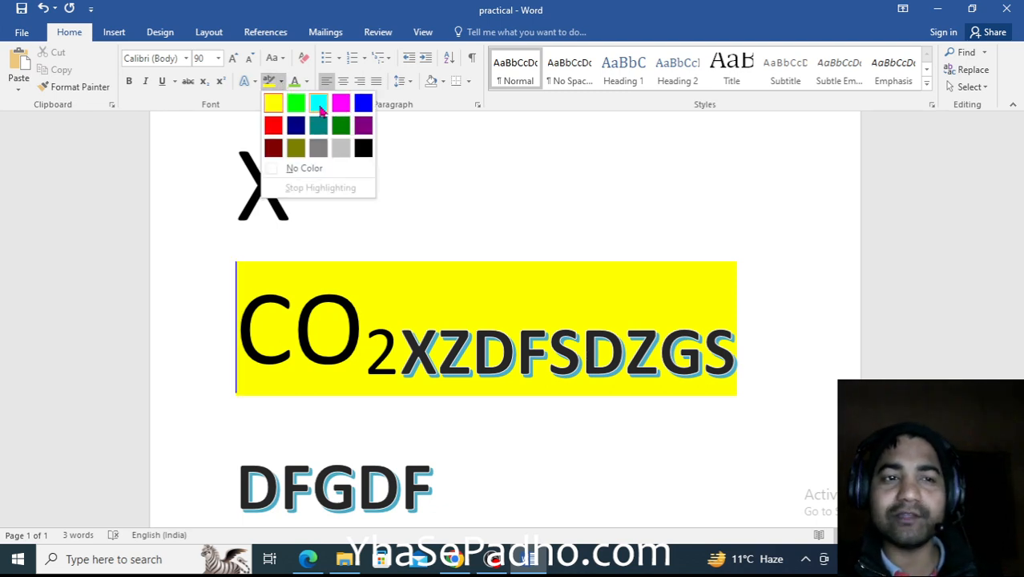
left_click(320, 108)
left_click_drag(241, 279, 729, 280)
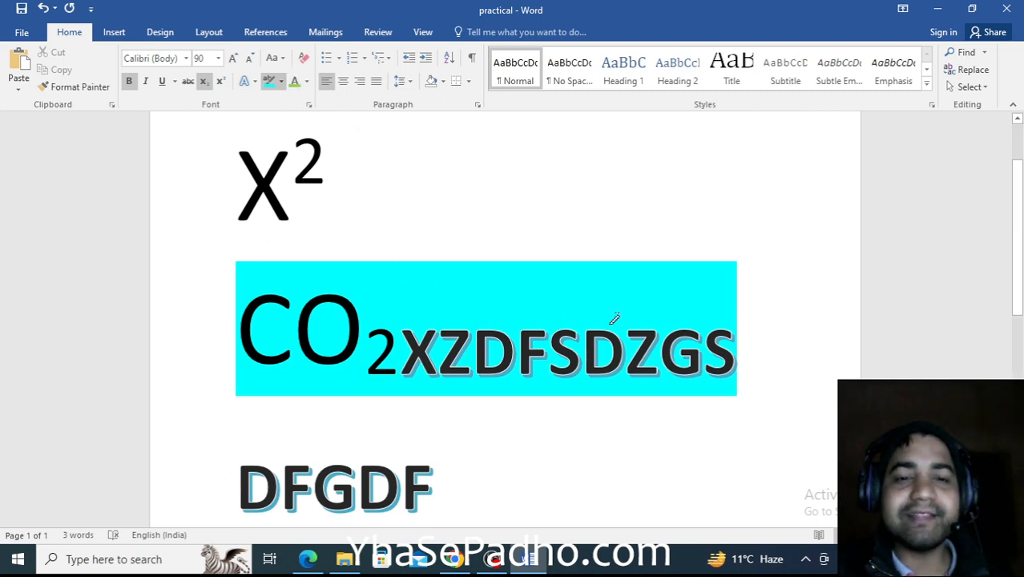
Step: Colour the CO₂ line and the DFGDF line light green, and recolour DFGDF with the darkest orange theme colour
left_click(295, 84)
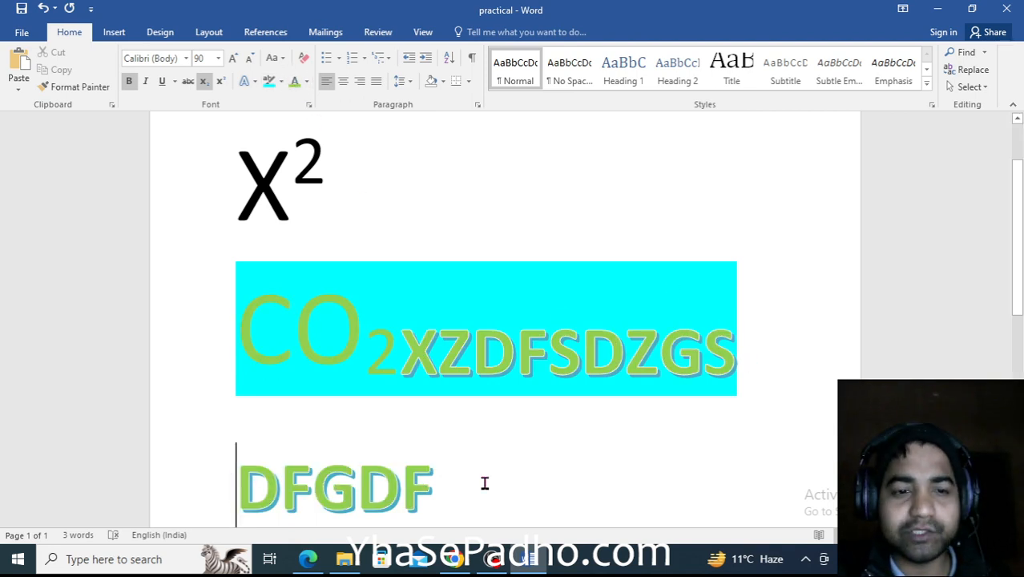
left_click_drag(399, 488, 213, 449)
left_click(308, 82)
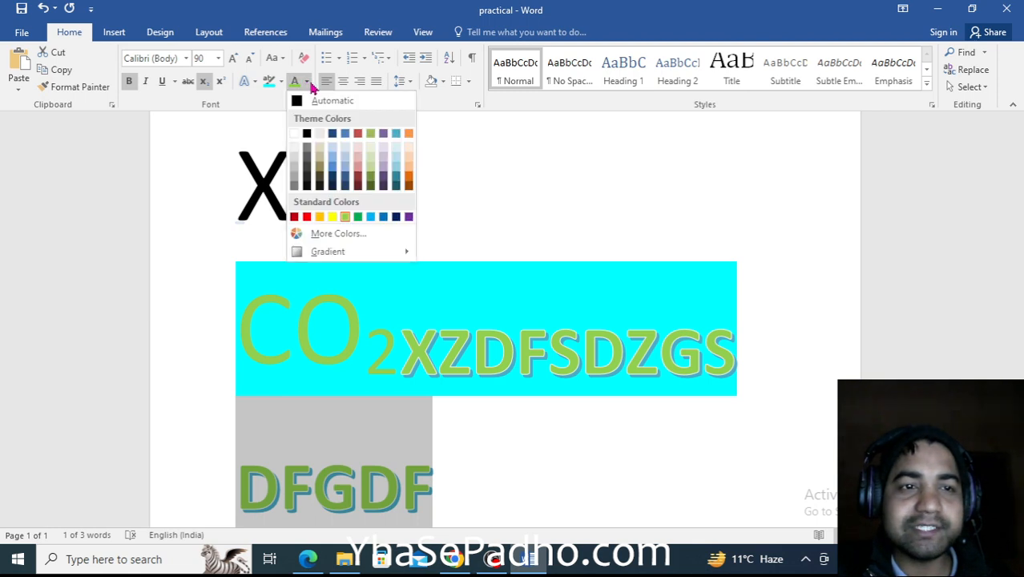
left_click(408, 190)
left_click(523, 471)
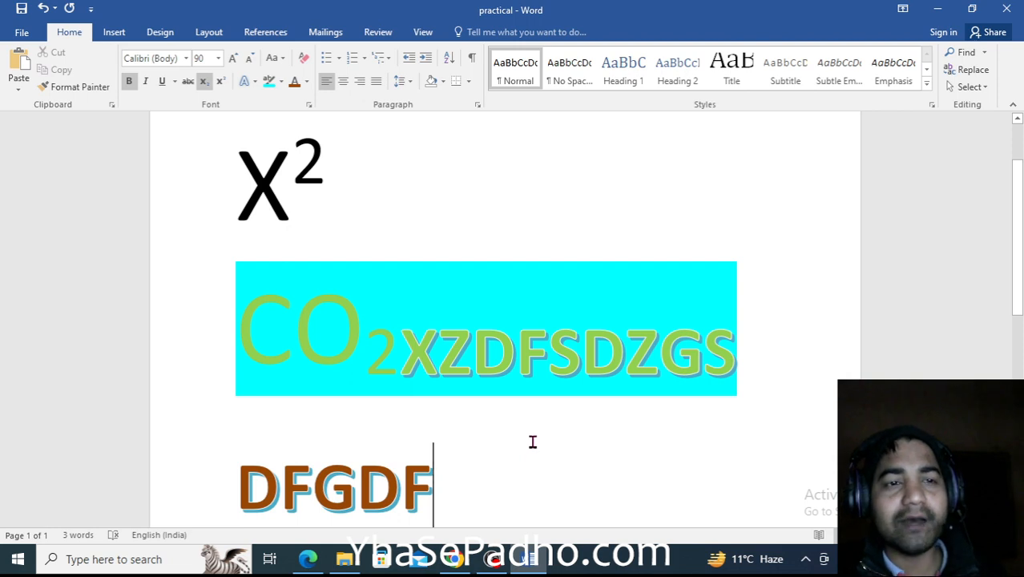
Step: Replace all of the document's content with the title "BASIC COMPUTER"
key("ctrl+a")
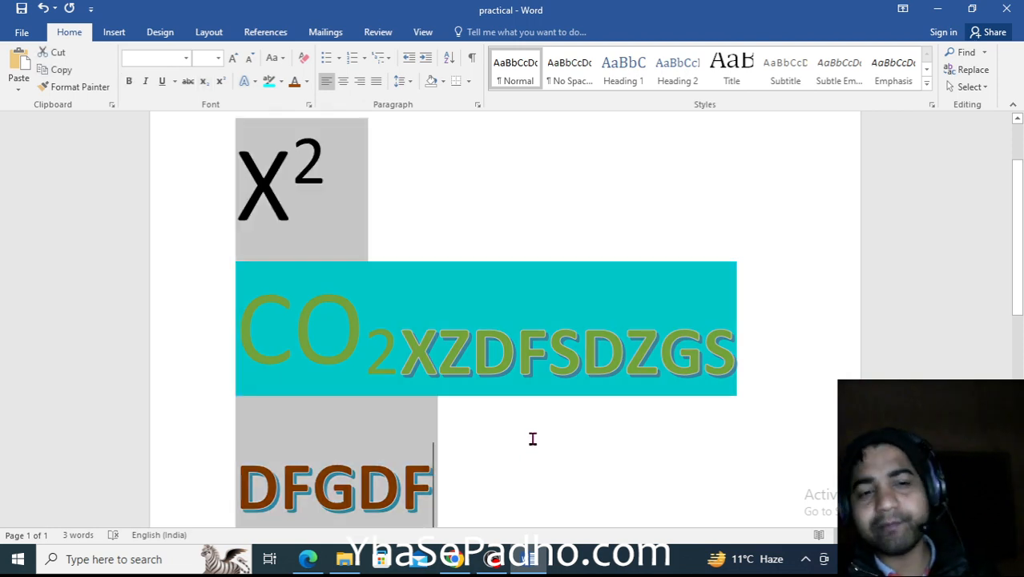
key("Delete")
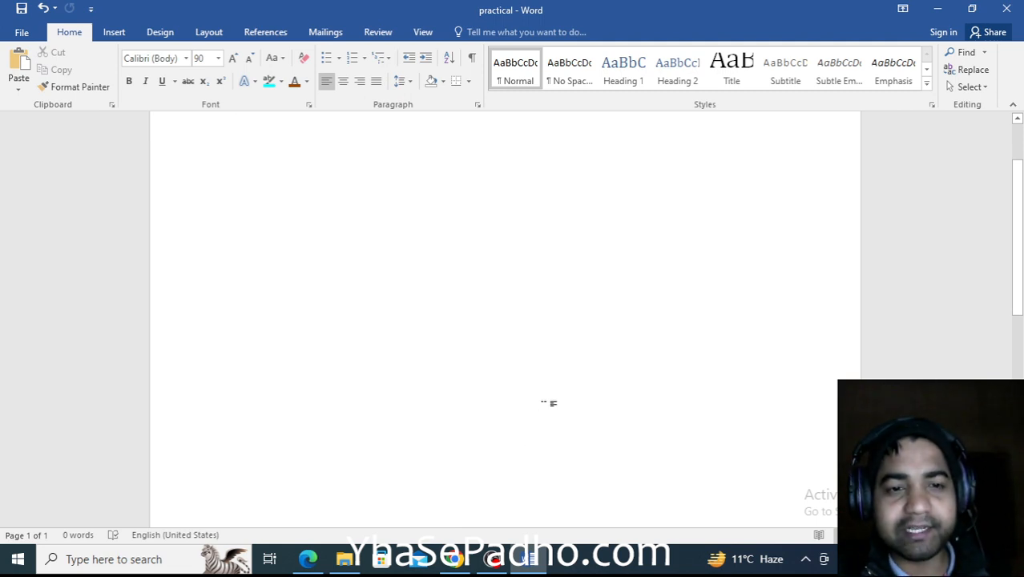
scroll(549, 403, "up", 2)
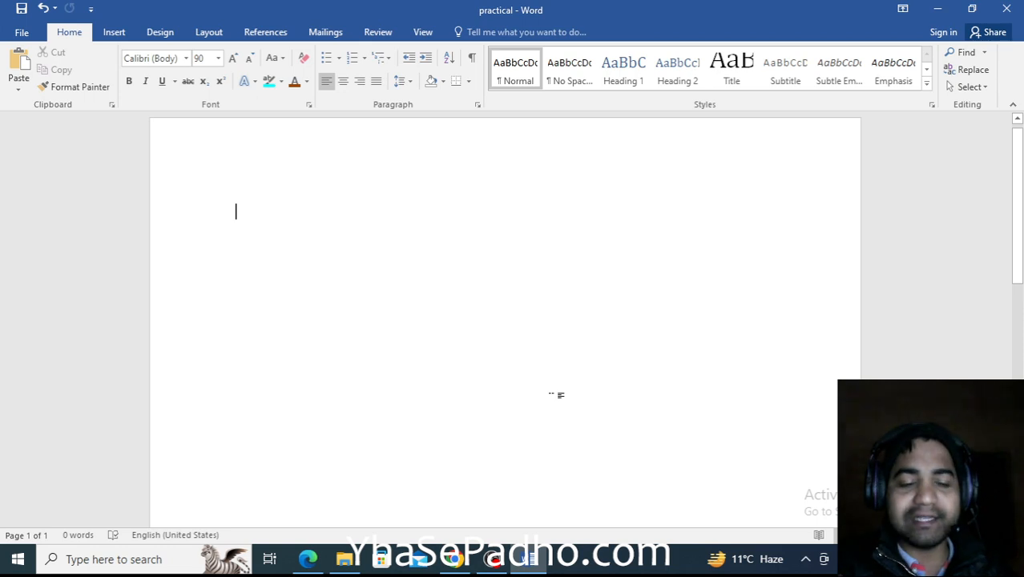
type("BASI")
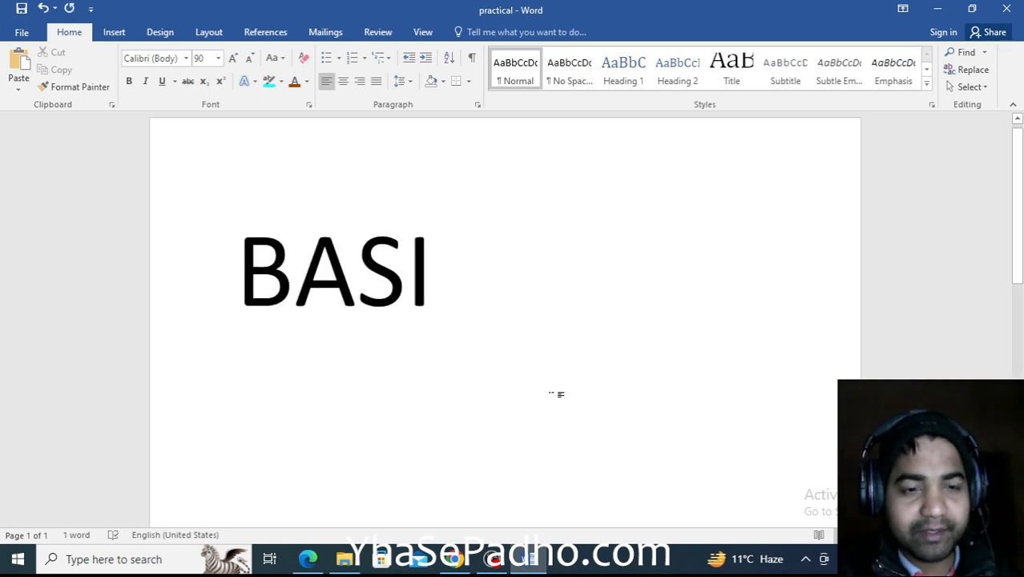
type("C ")
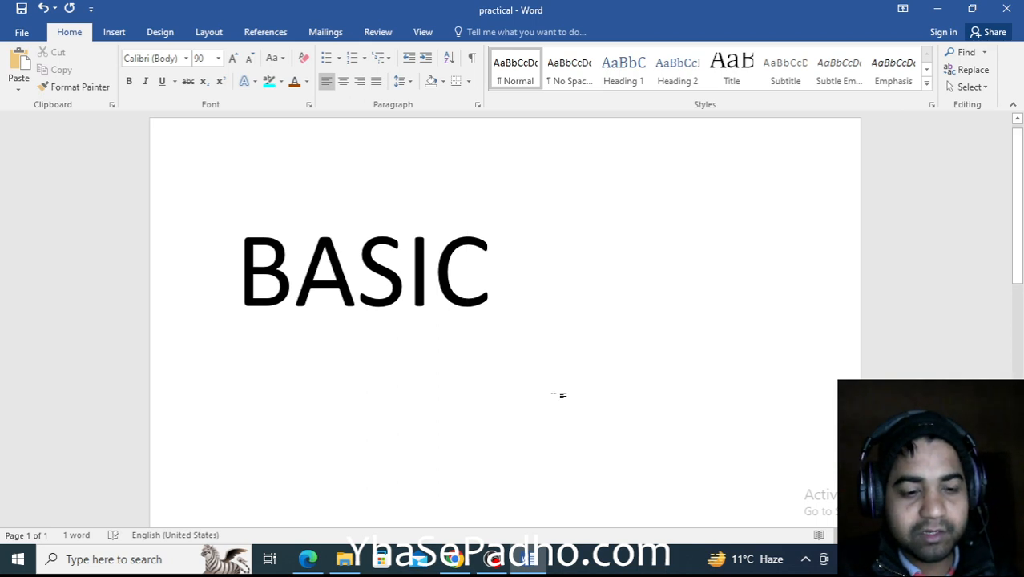
type("COMPUTE")
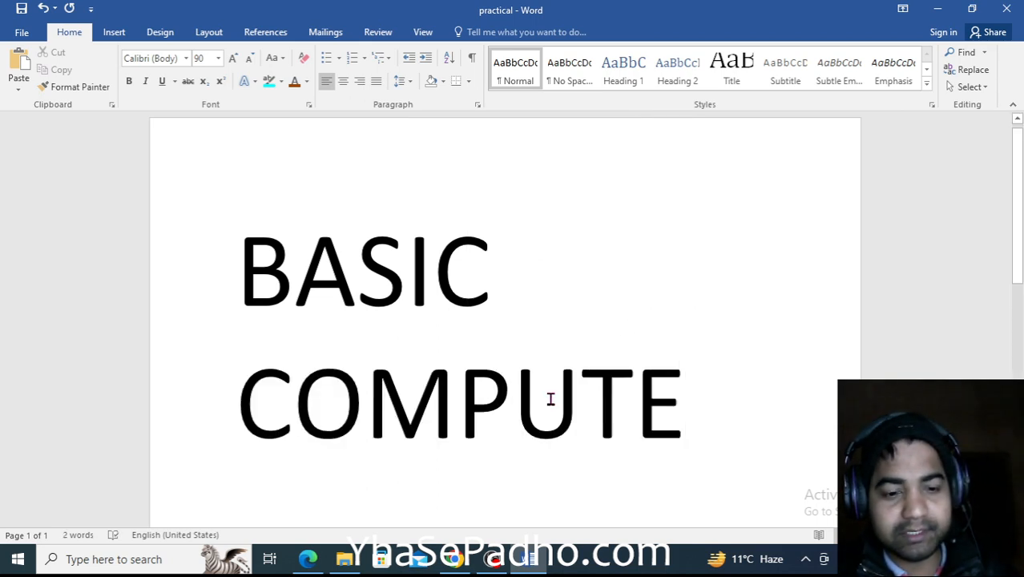
type("R")
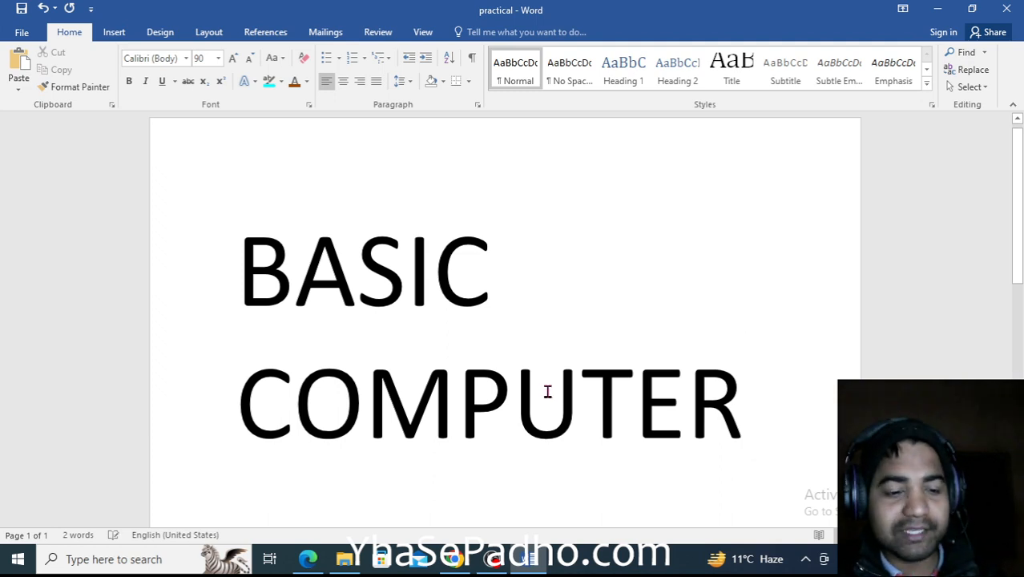
Step: Shrink the whole "BASIC COMPUTER" title by font-size decrements down to size 36
key("ctrl+a")
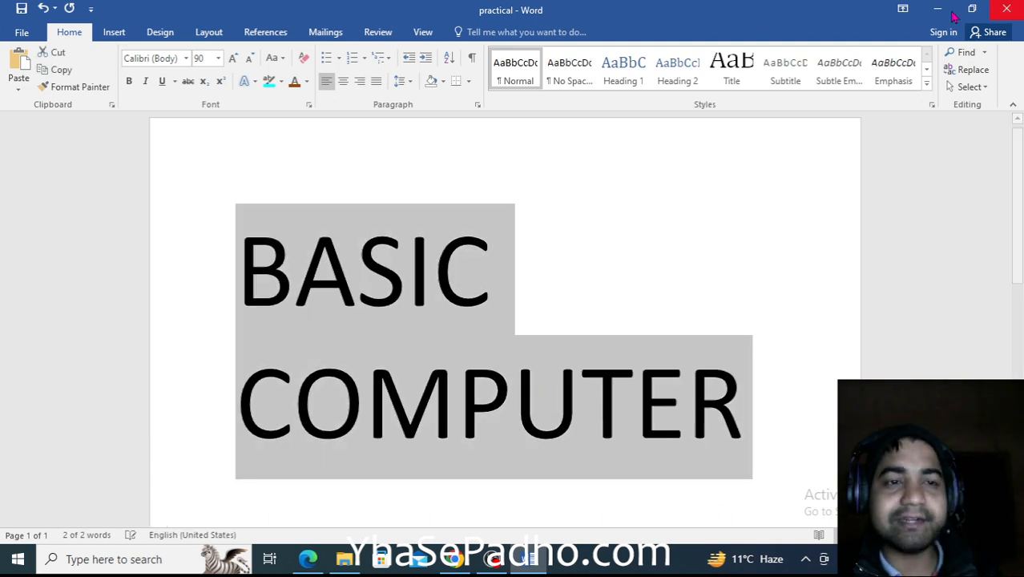
left_click(250, 63)
left_click(250, 63)
left_click(250, 63)
left_click(250, 64)
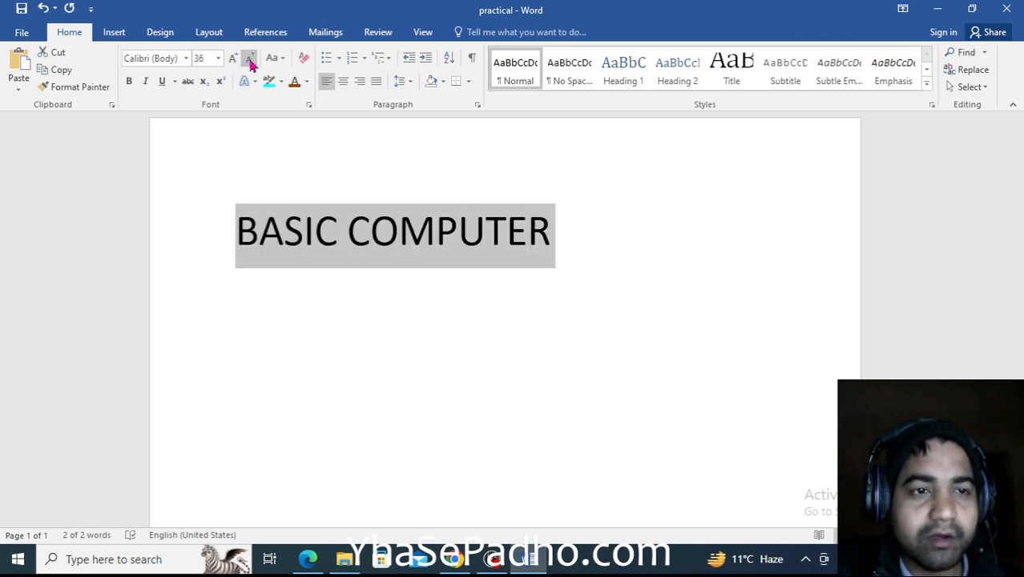
Step: Try centre, right and left alignment on the "BASIC COMPUTER" title, and leave it centred
left_click(343, 84)
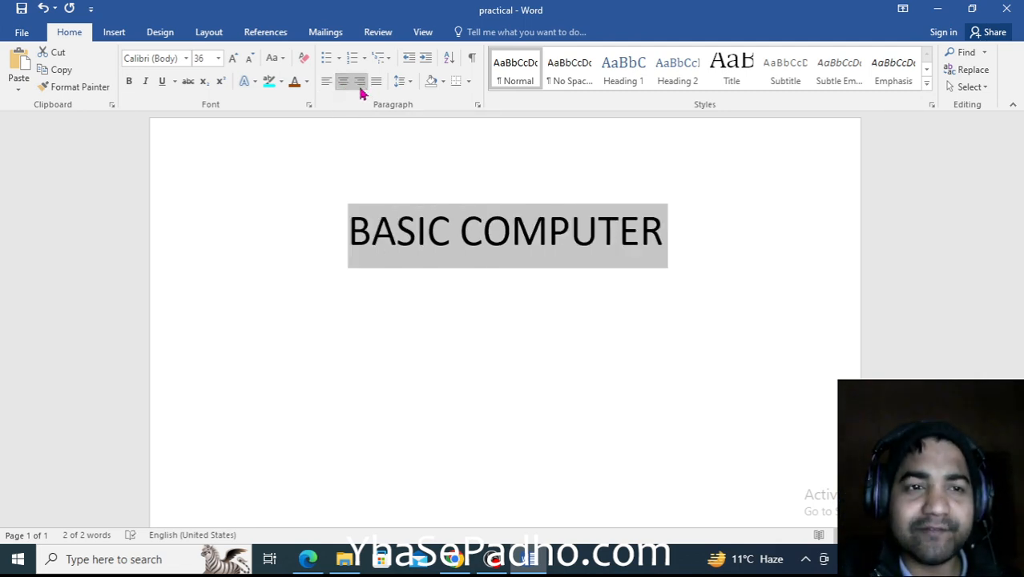
left_click(359, 90)
left_click(331, 88)
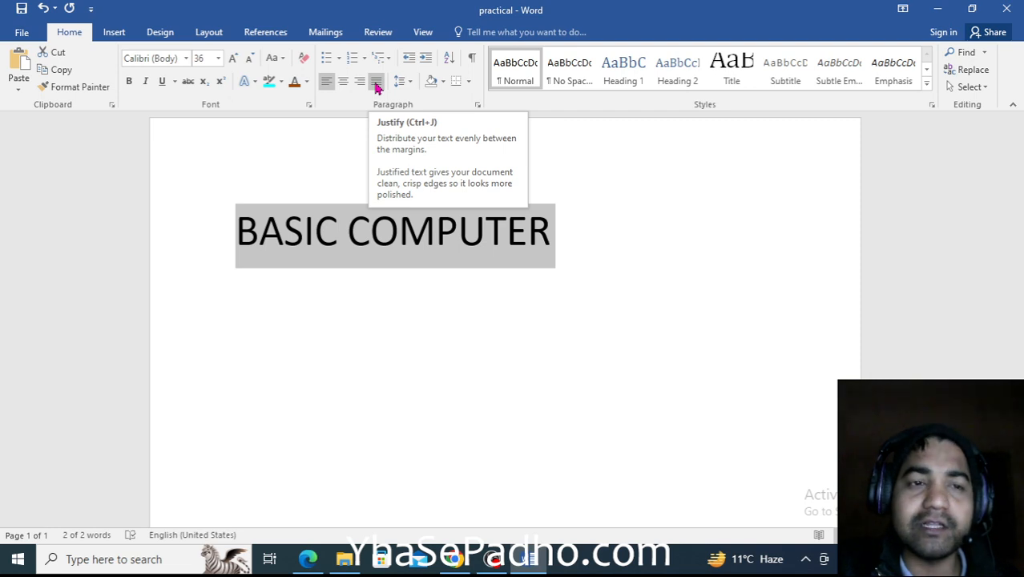
left_click(342, 83)
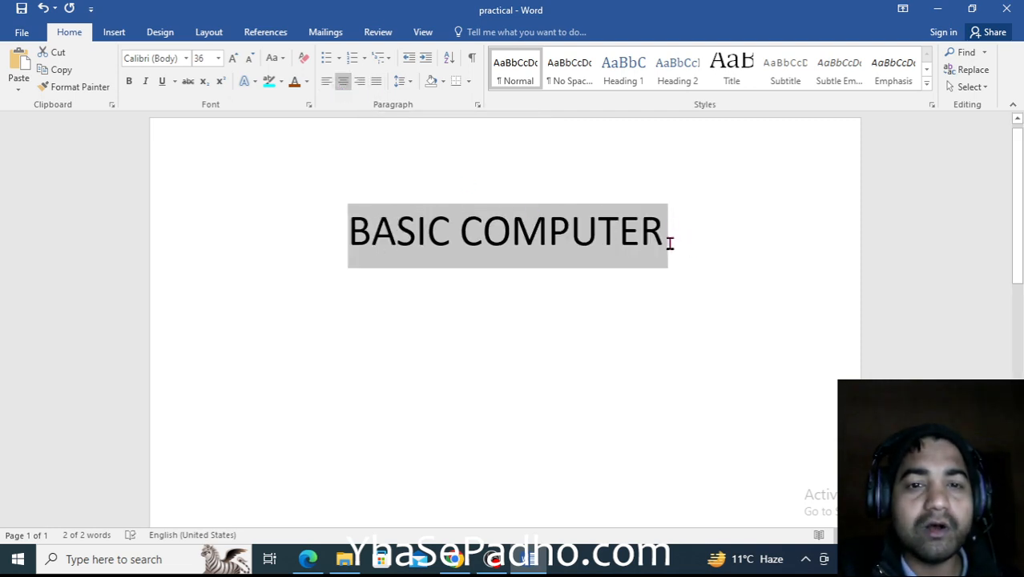
Step: Make the centred "BASIC COMPUTER" title bold and underlined, and deselect it
left_click_drag(669, 239, 365, 244)
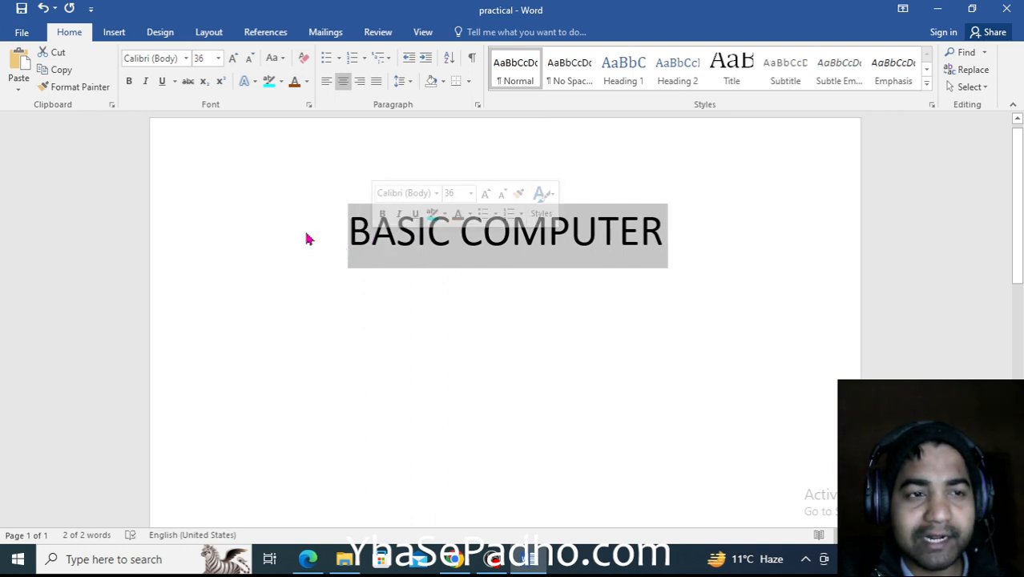
left_click(131, 82)
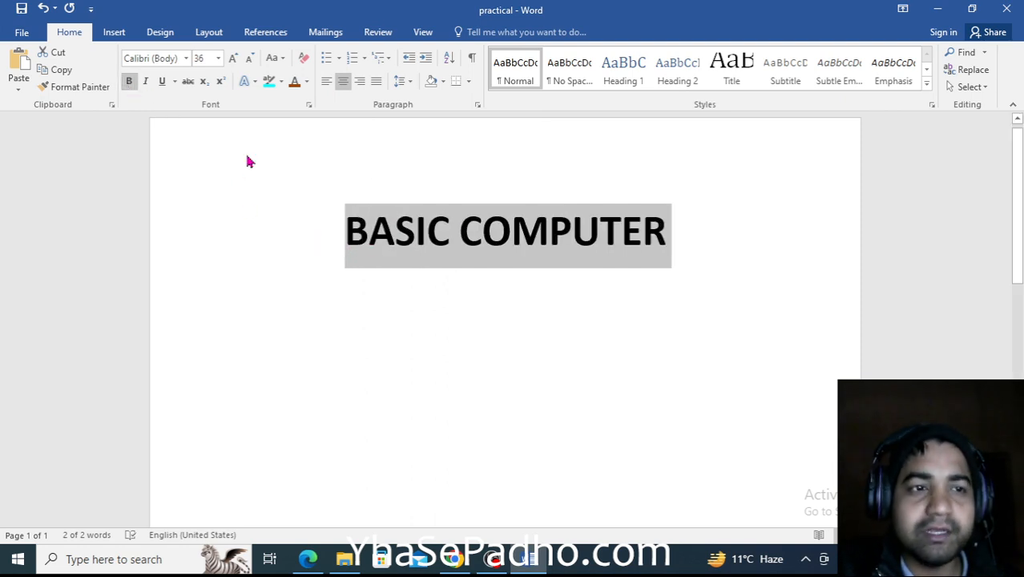
left_click(161, 81)
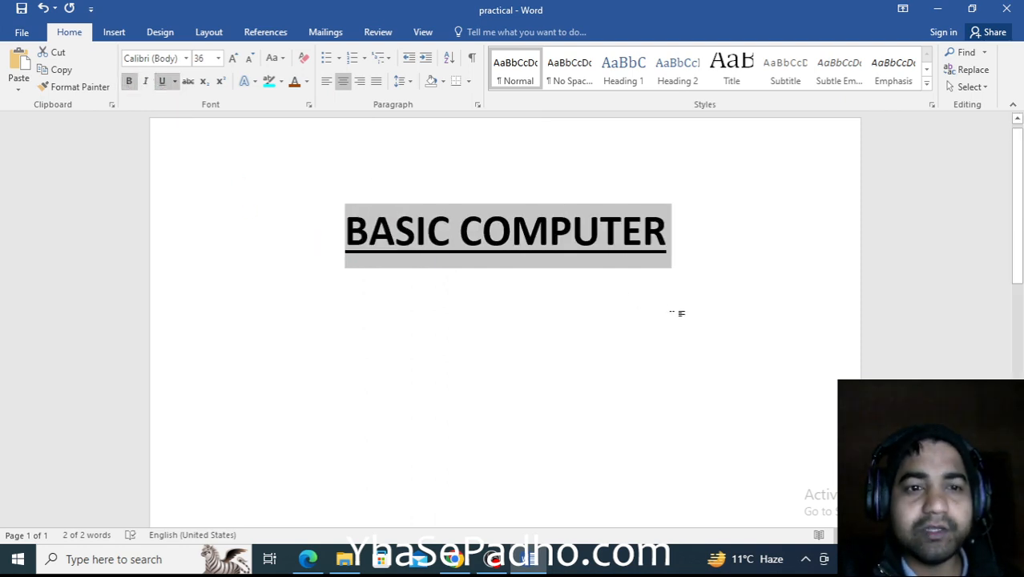
left_click(679, 311)
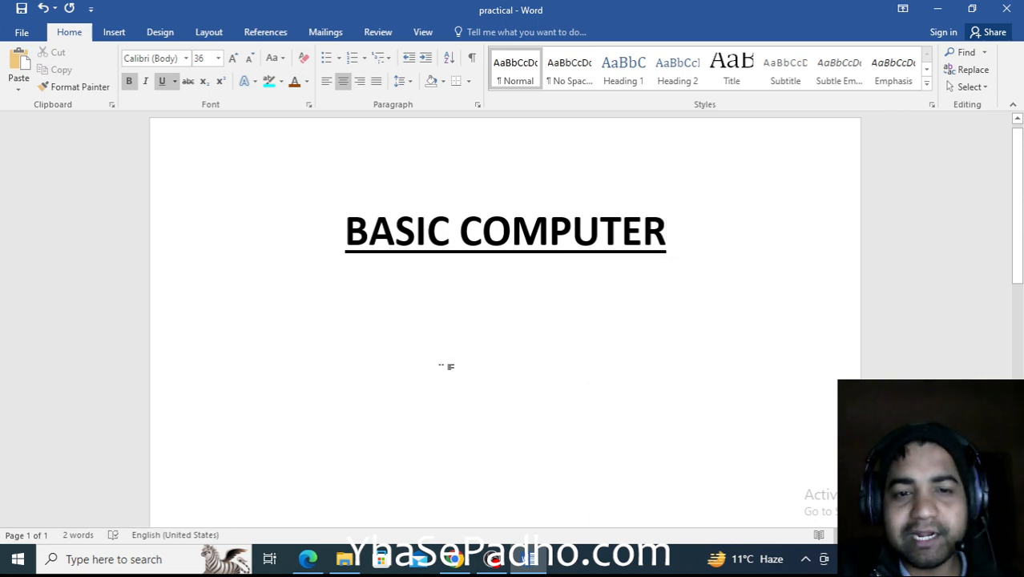
Step: Add a left-aligned line reading "FUNDAMENTAL" below the "BASIC COMPUTER" title
key("Return")
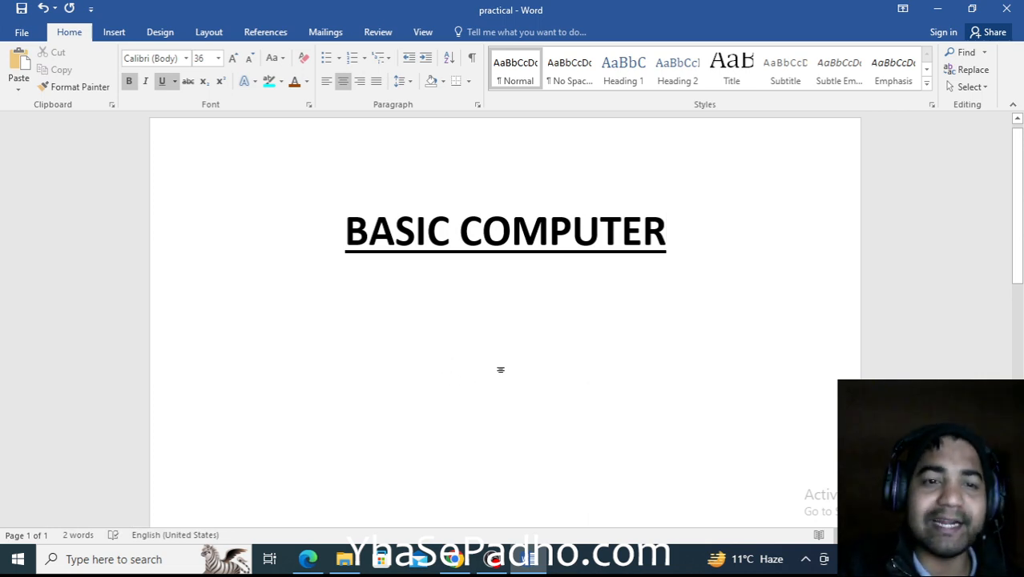
key("ctrl+l")
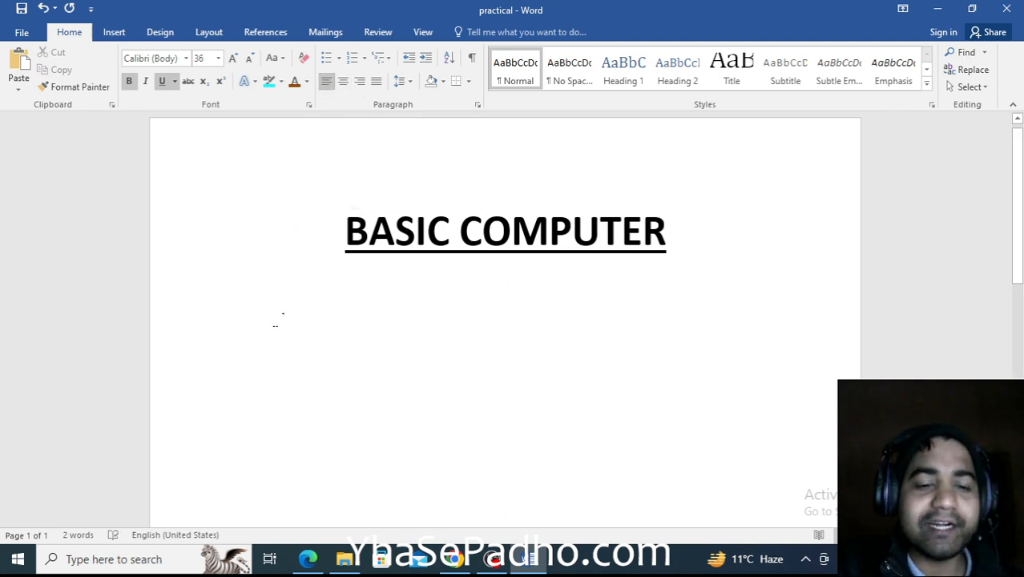
type("FUB")
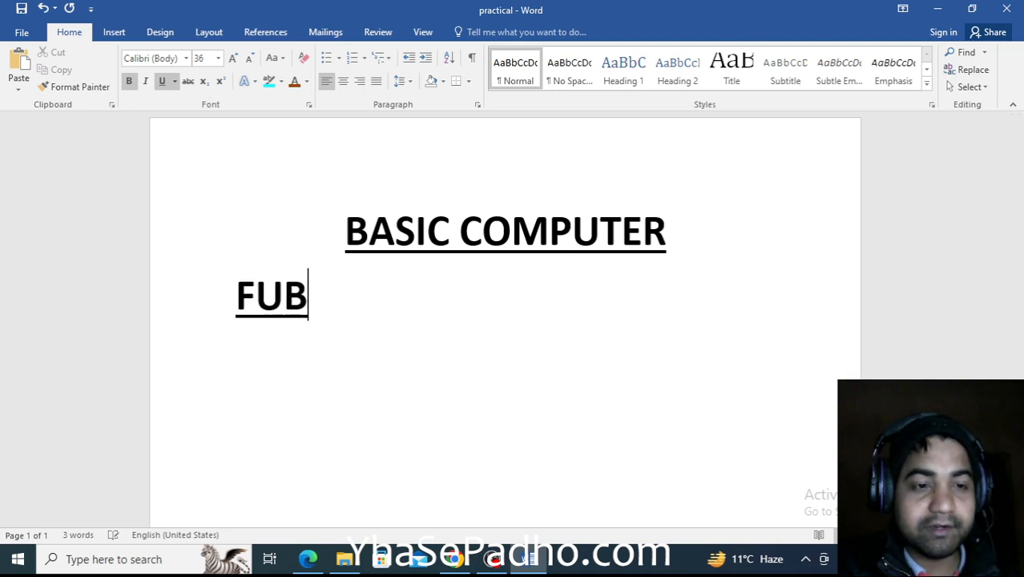
key("BackSpace")
type("N")
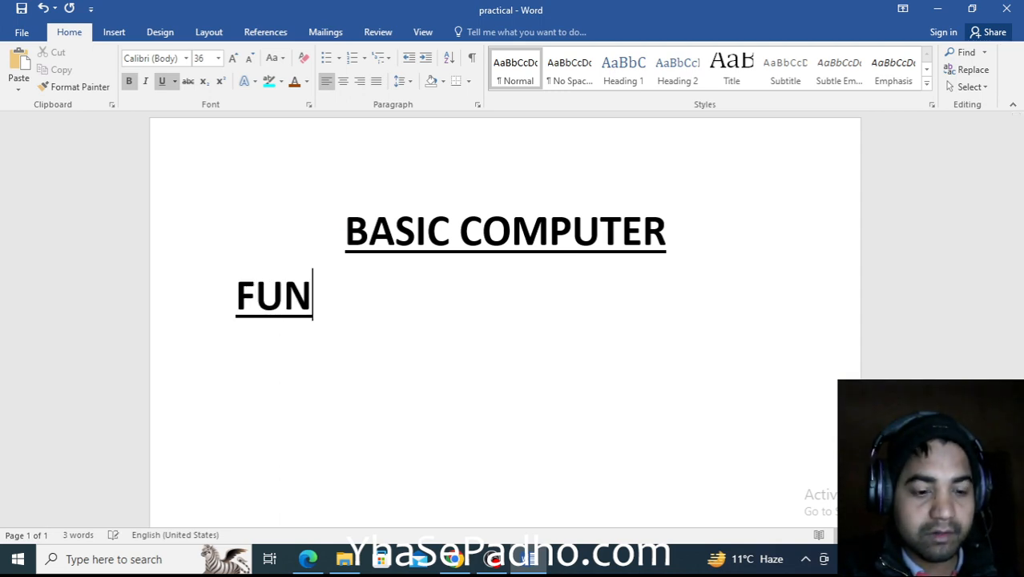
type("DAMENTAL")
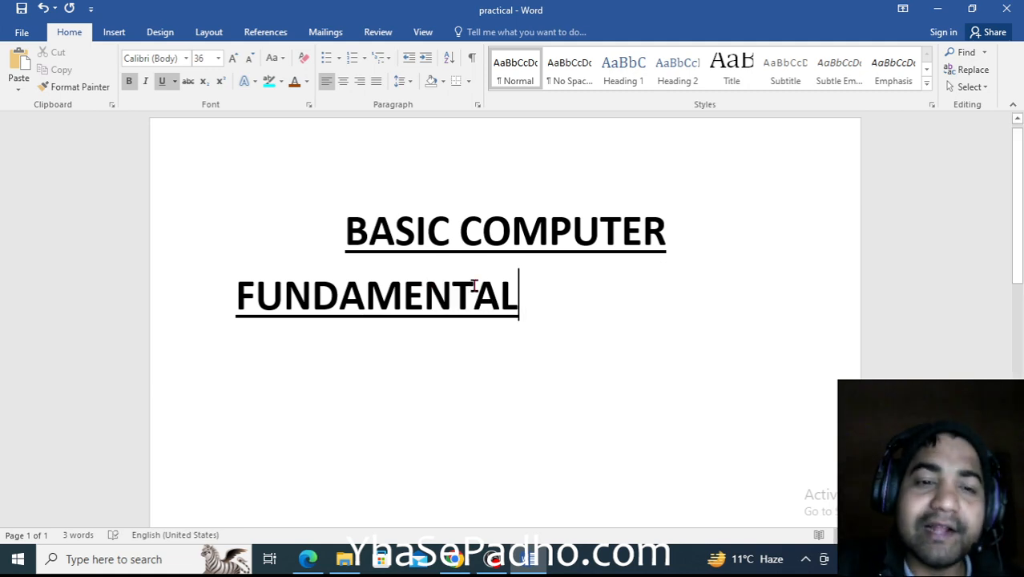
Step: Reset the "FUNDAMENTAL" line to the Normal style and place the cursor at its end
left_click_drag(535, 312, 234, 312)
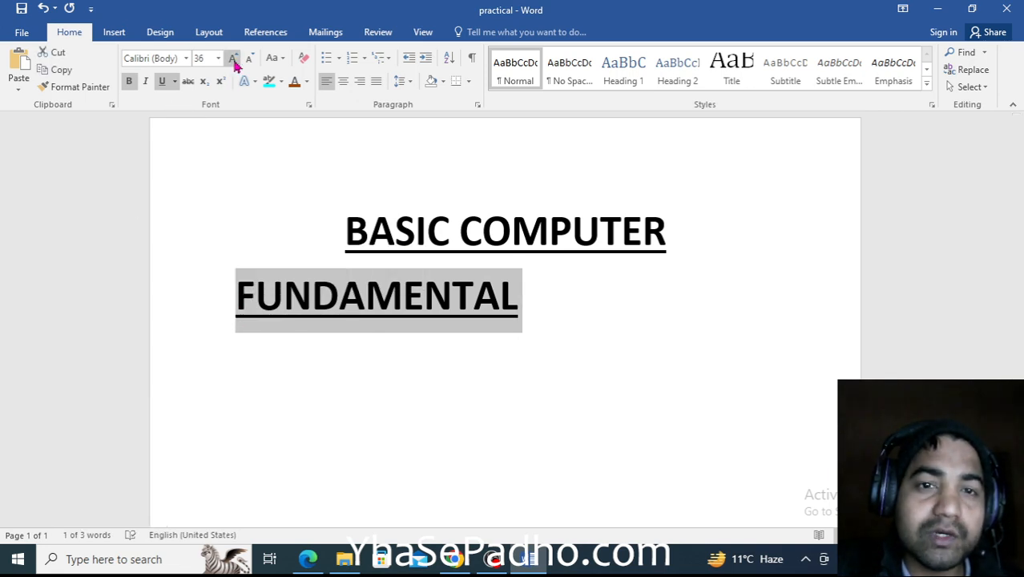
left_click(530, 84)
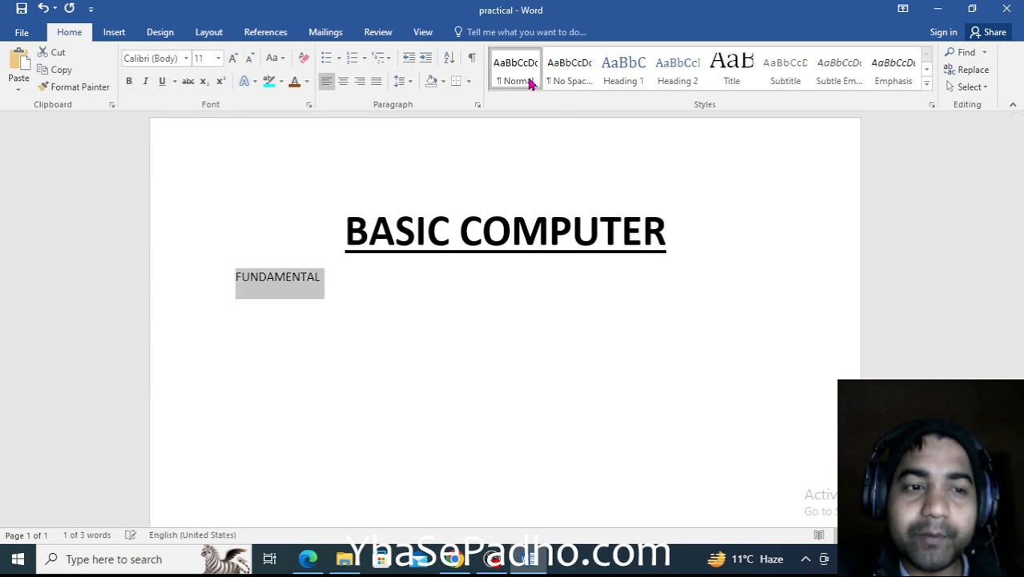
left_click(525, 178)
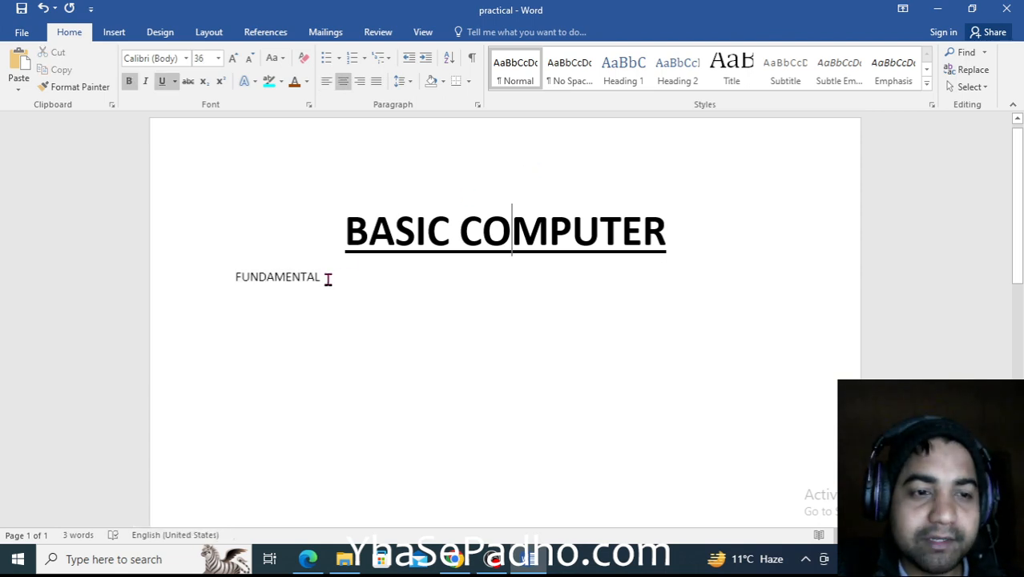
left_click_drag(306, 276, 229, 277)
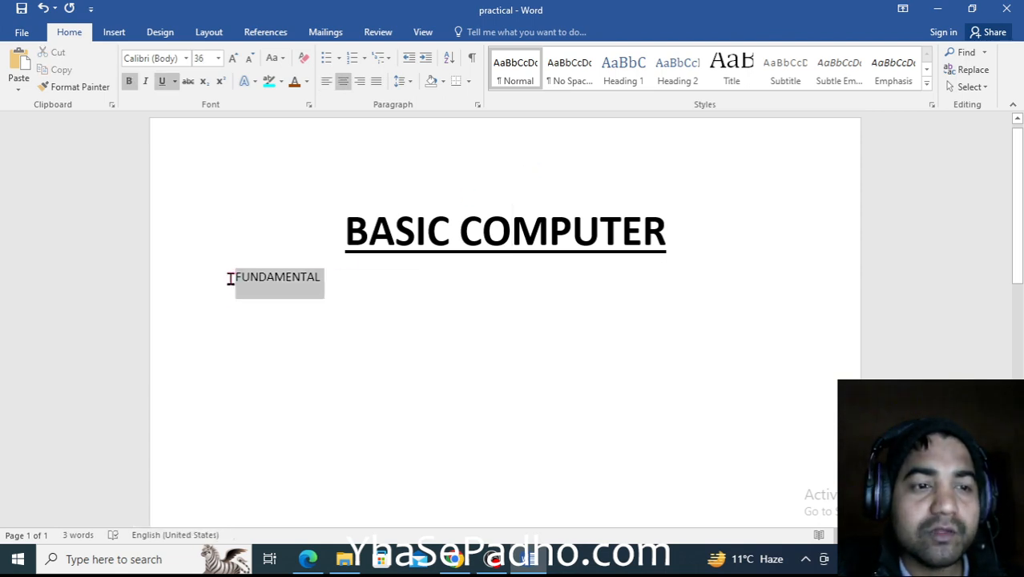
left_click(340, 287)
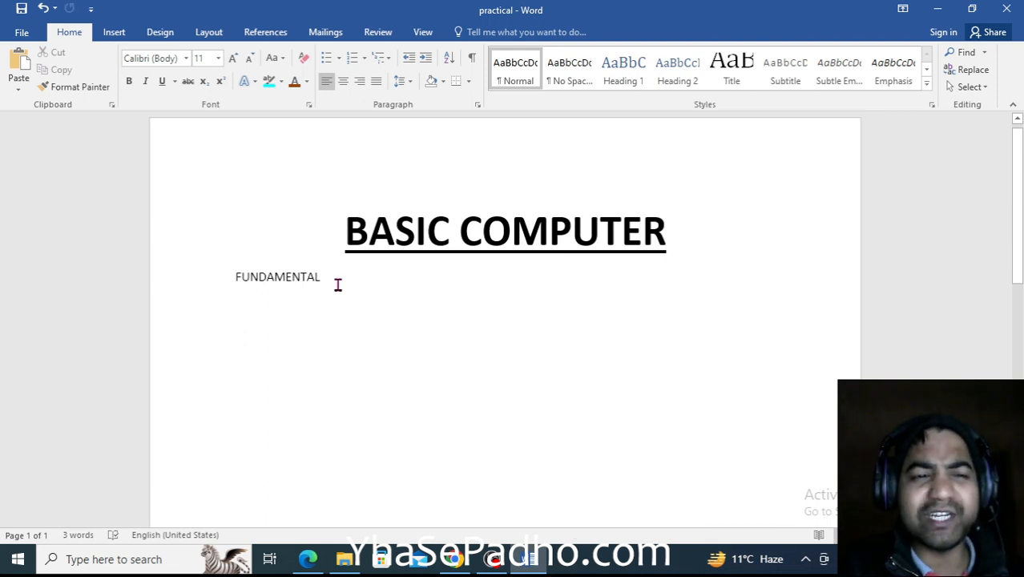
Step: Generate two paragraphs of sample text below "FUNDAMENTAL" with the formula =rand(2)
key("Return")
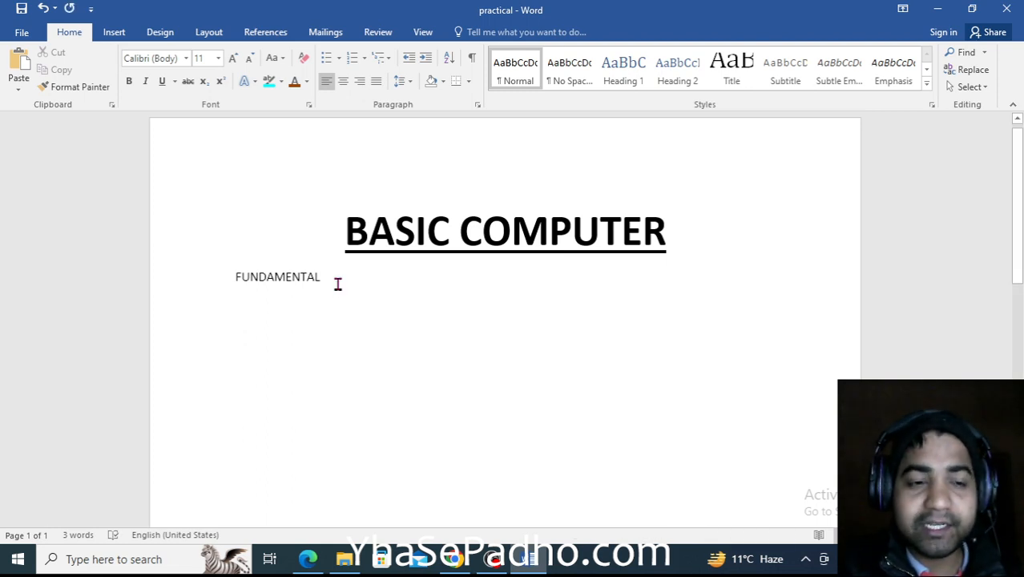
type("=")
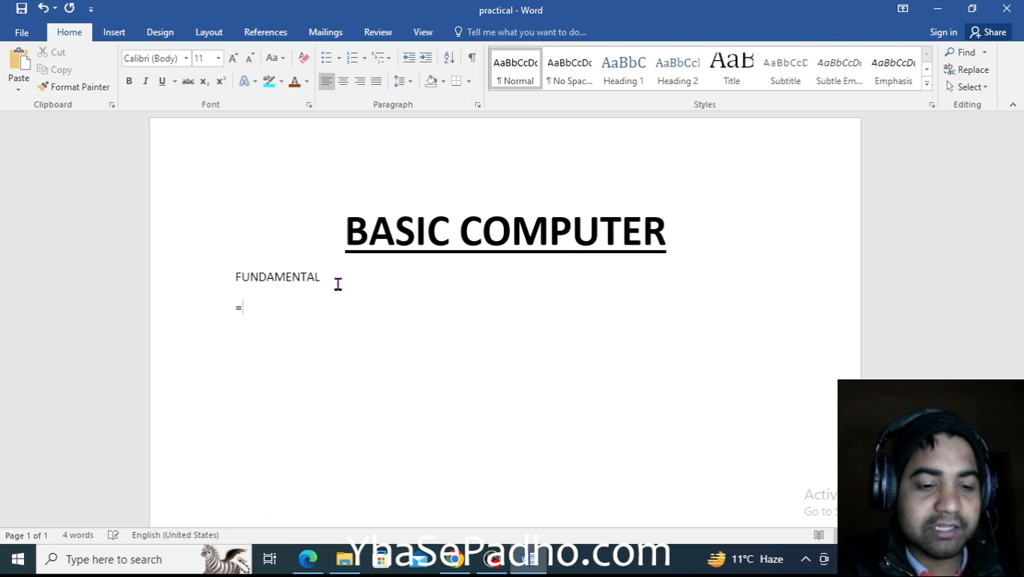
type("rand(")
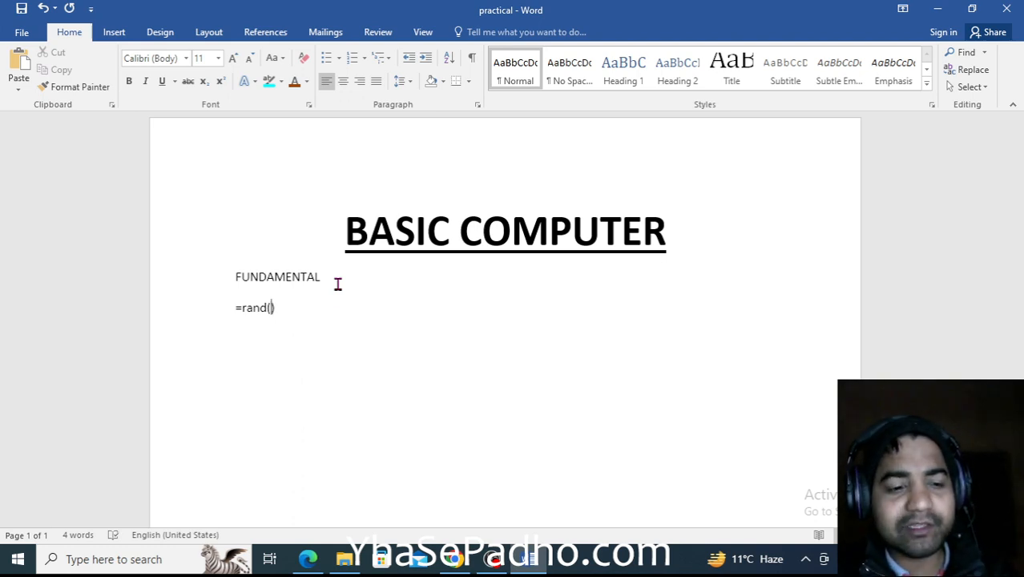
type("2")
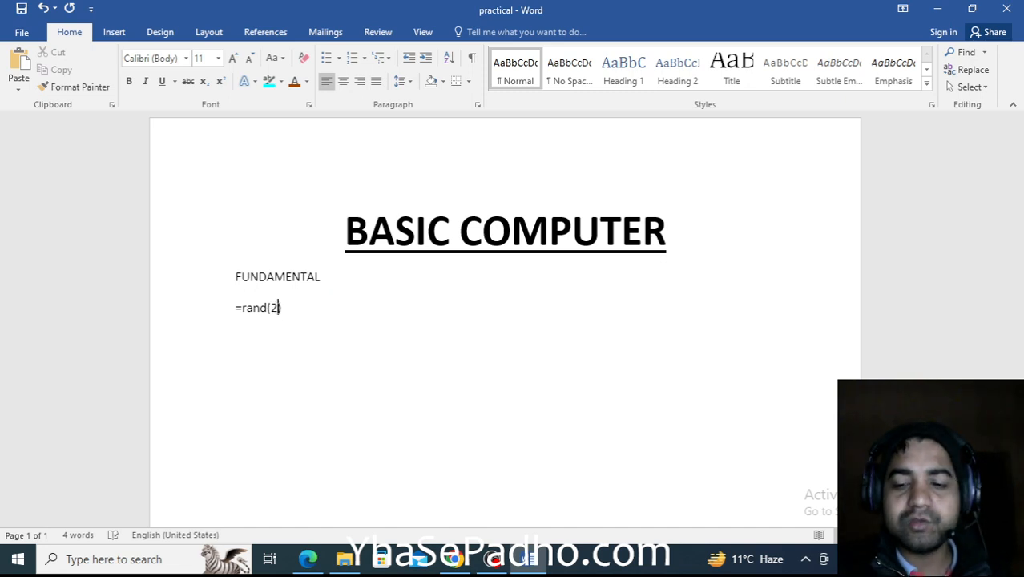
key("Return")
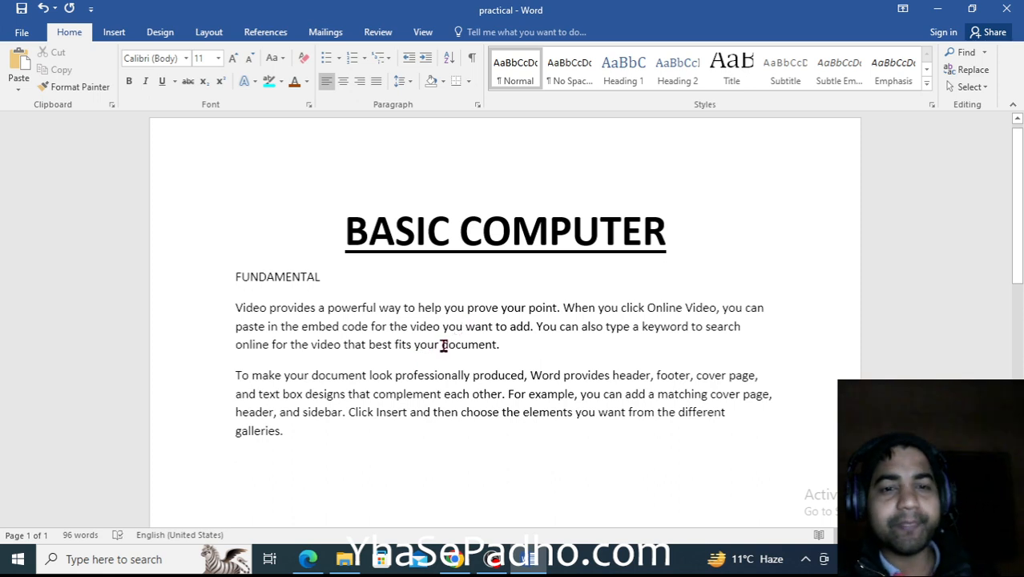
Step: Justify the two sample paragraphs, compare them with left alignment, and leave them justified
left_click_drag(300, 431, 217, 313)
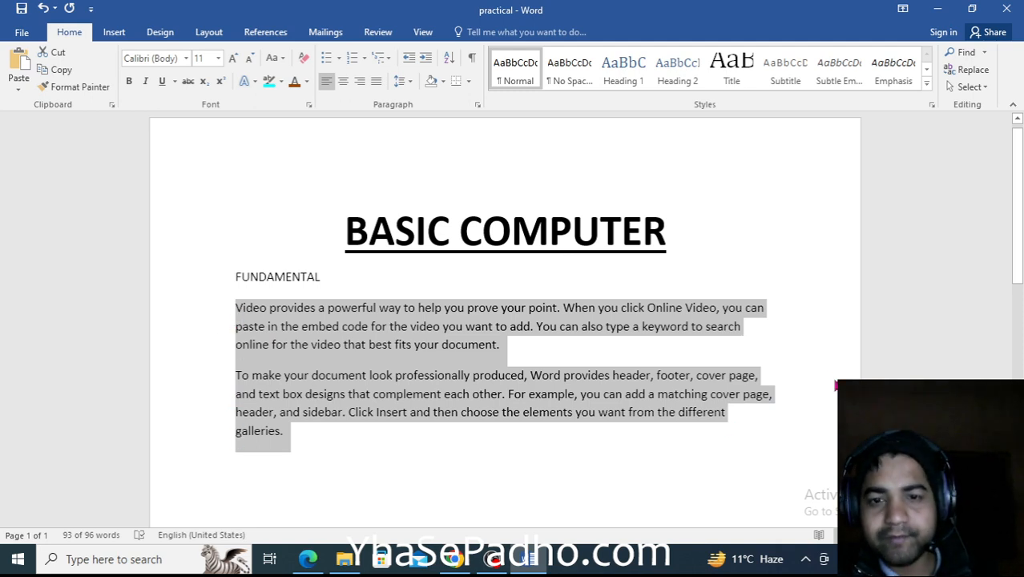
left_click(375, 83)
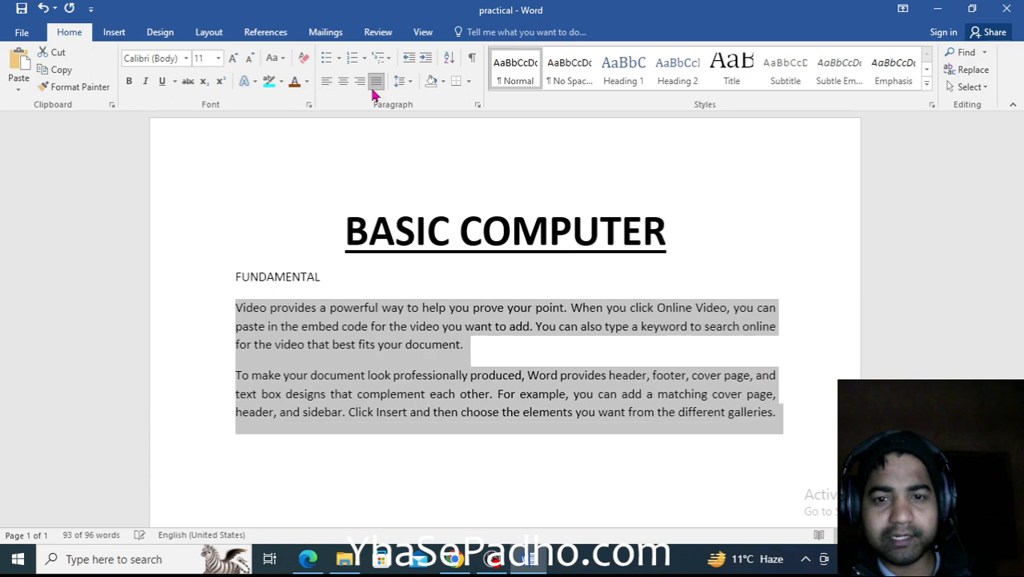
left_click(797, 311)
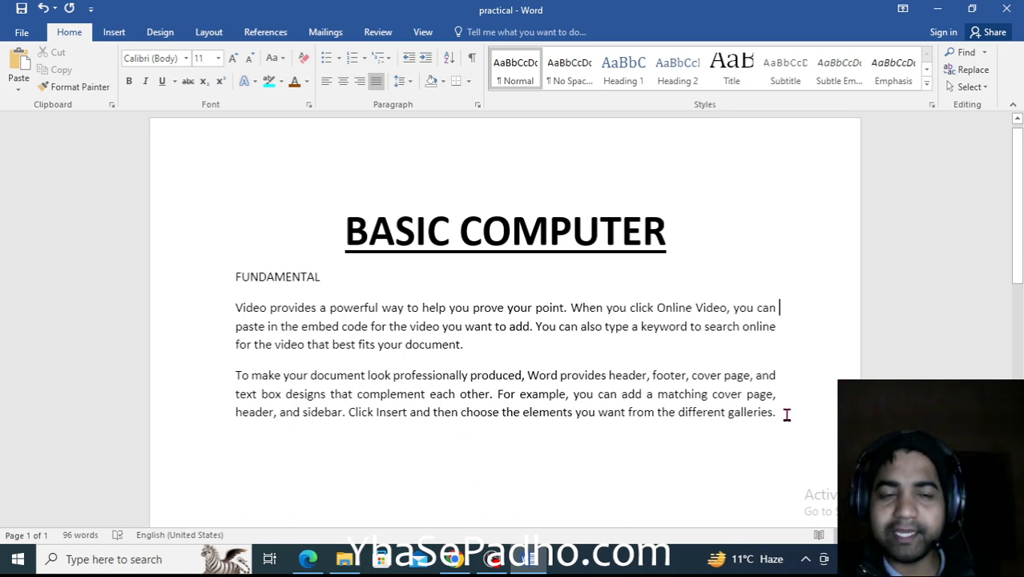
left_click_drag(784, 409, 228, 318)
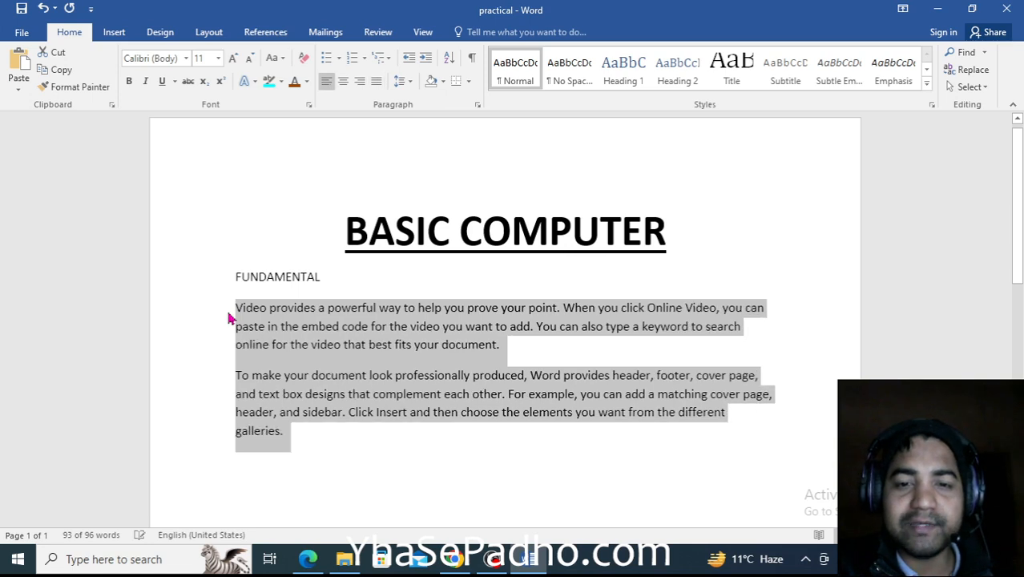
left_click(385, 141)
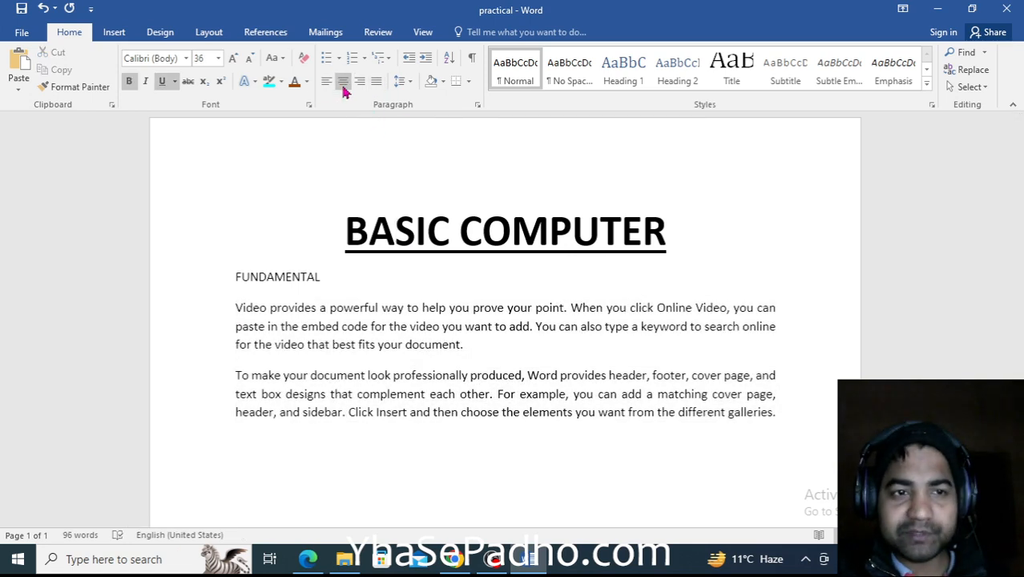
Step: Add the lines "Word", "Excel", "Ppt" and "photoshop" below the last sample paragraph
left_click(792, 412)
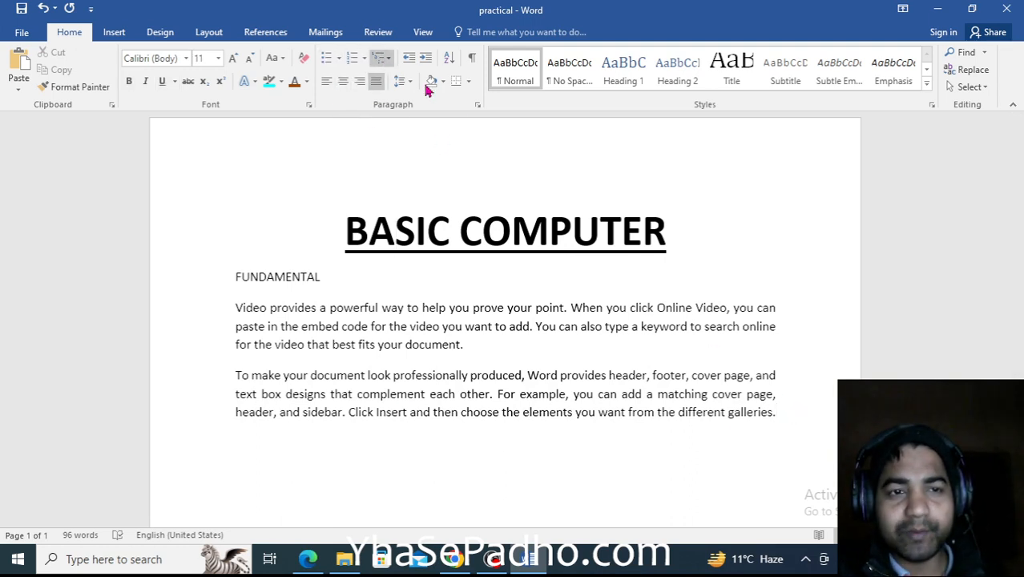
key("Return")
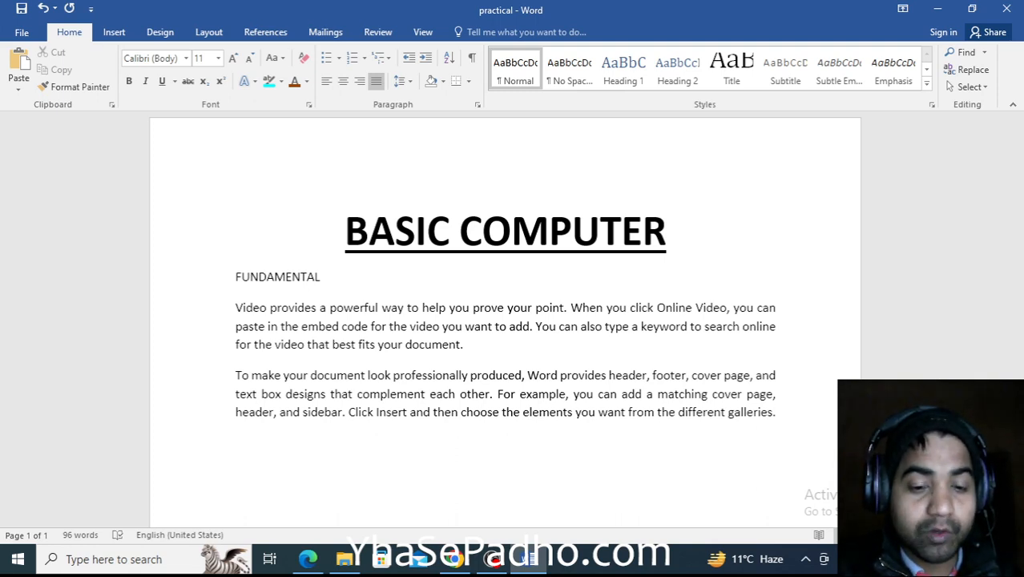
type("wor")
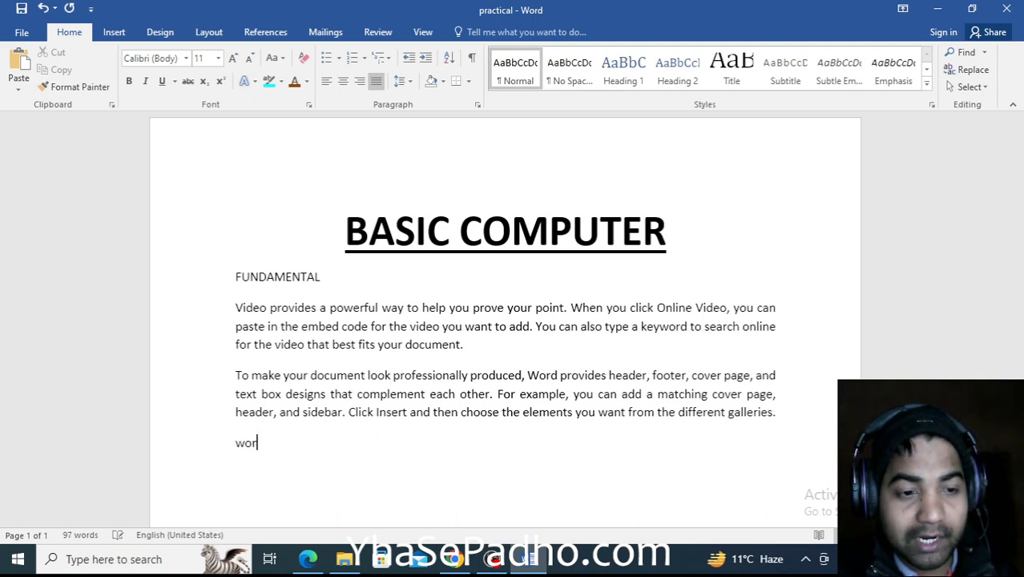
type("d")
key("Return")
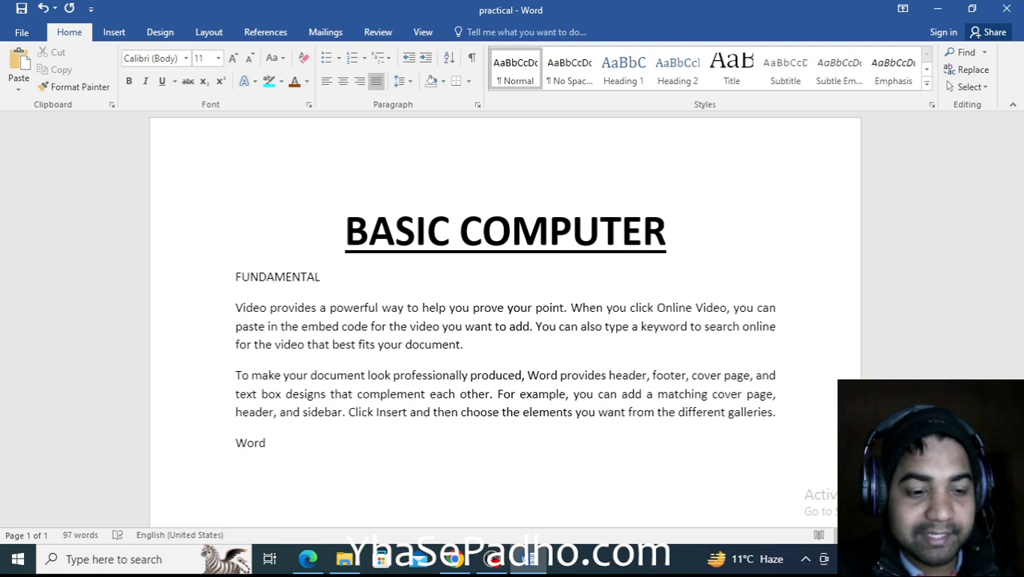
type("exce")
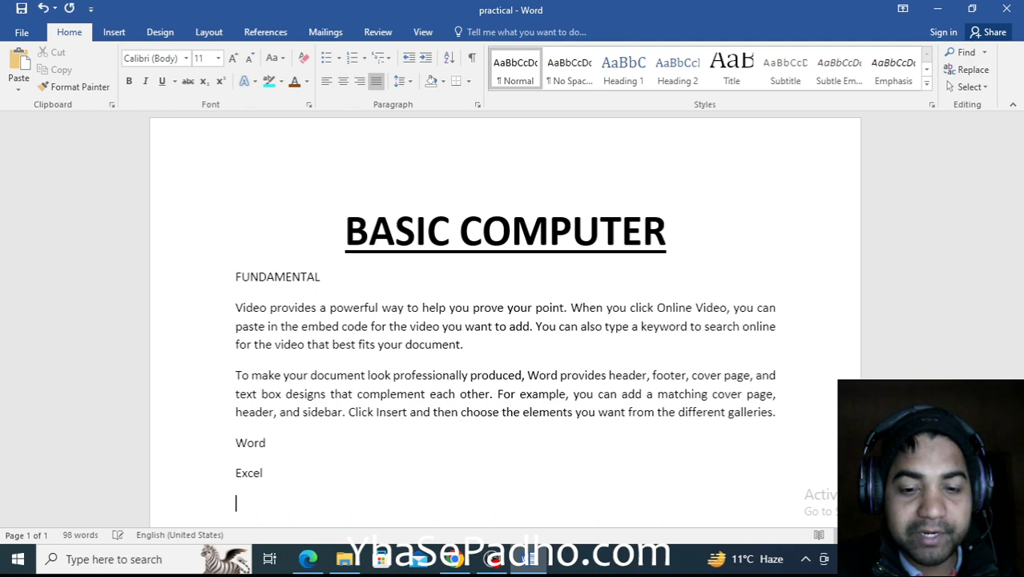
type("ppt")
key("Return")
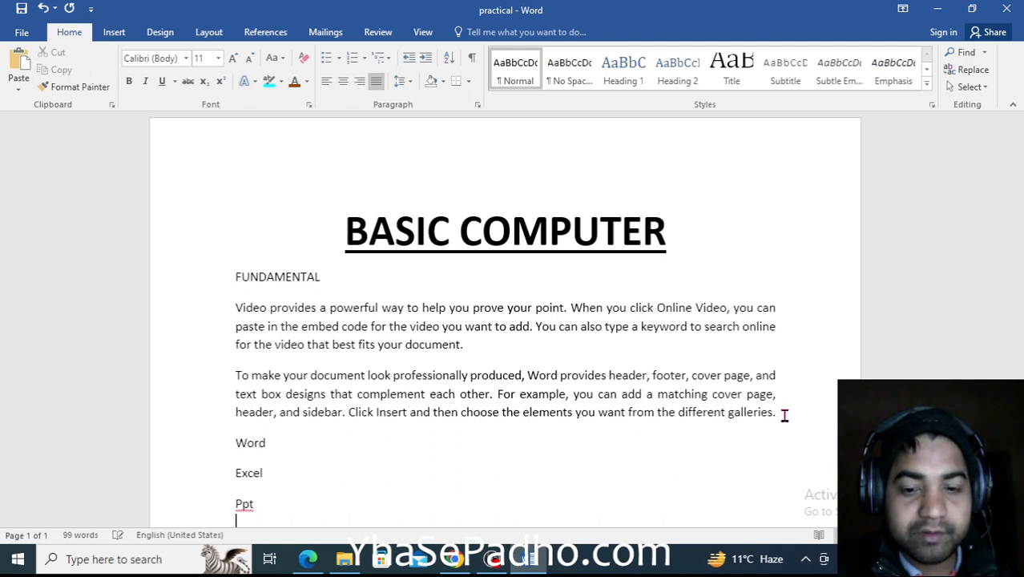
type("photoshop")
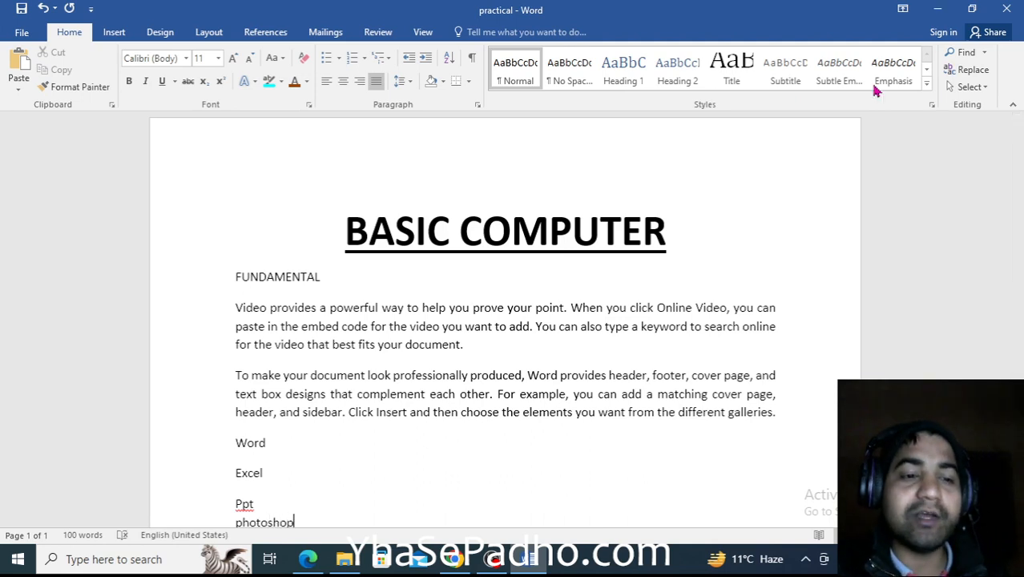
Step: Turn the lines from "Word" through "photoshop" into a bulleted list
scroll(180, 495, "down", 1)
left_click_drag(300, 479, 229, 404)
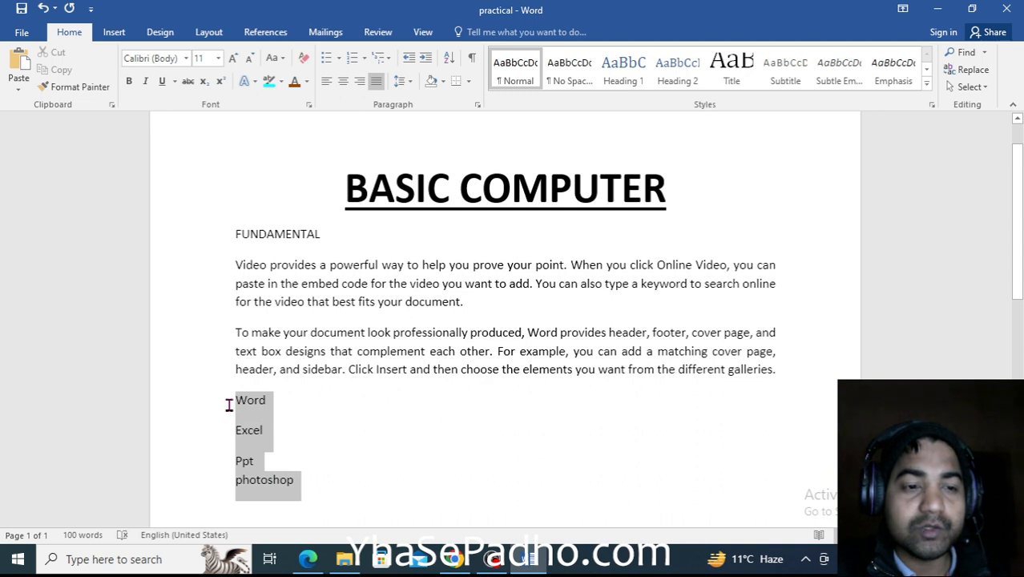
left_click(327, 58)
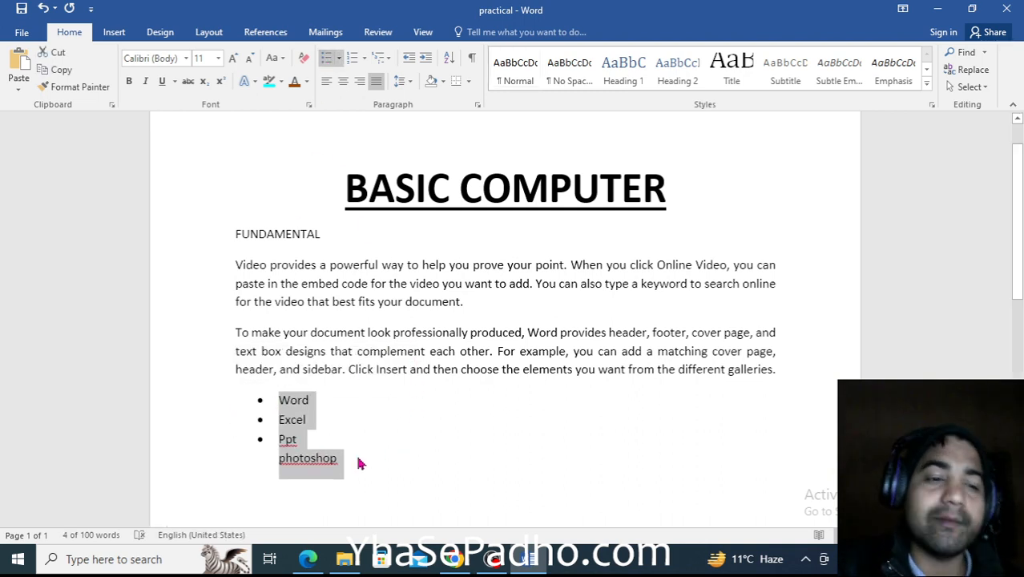
Step: Fix the break between "Ppt" and "photoshop" so that "photoshop" becomes its own bullet item
left_click(309, 455)
left_click(319, 437)
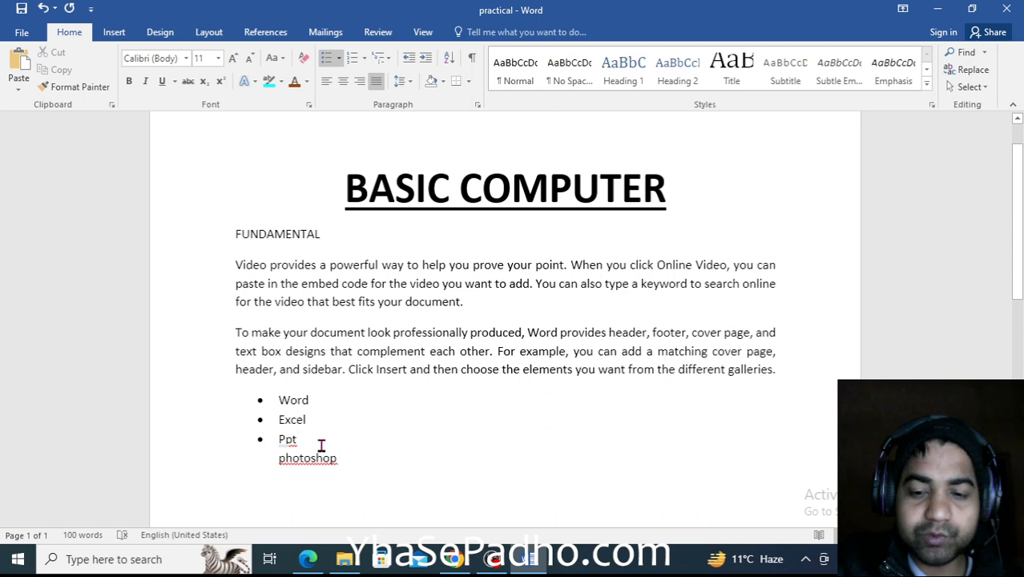
key("Return")
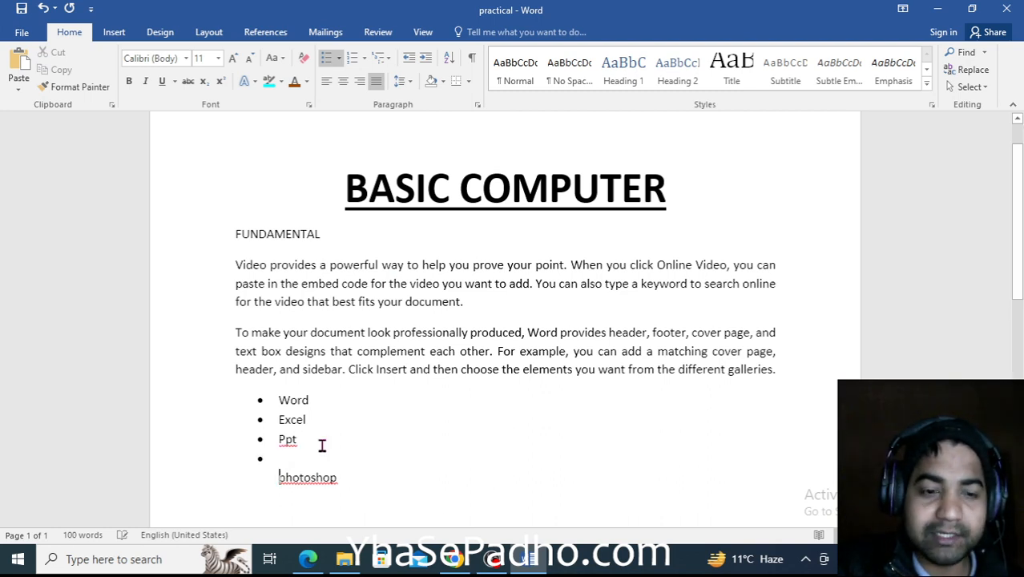
key("BackSpace")
key("BackSpace")
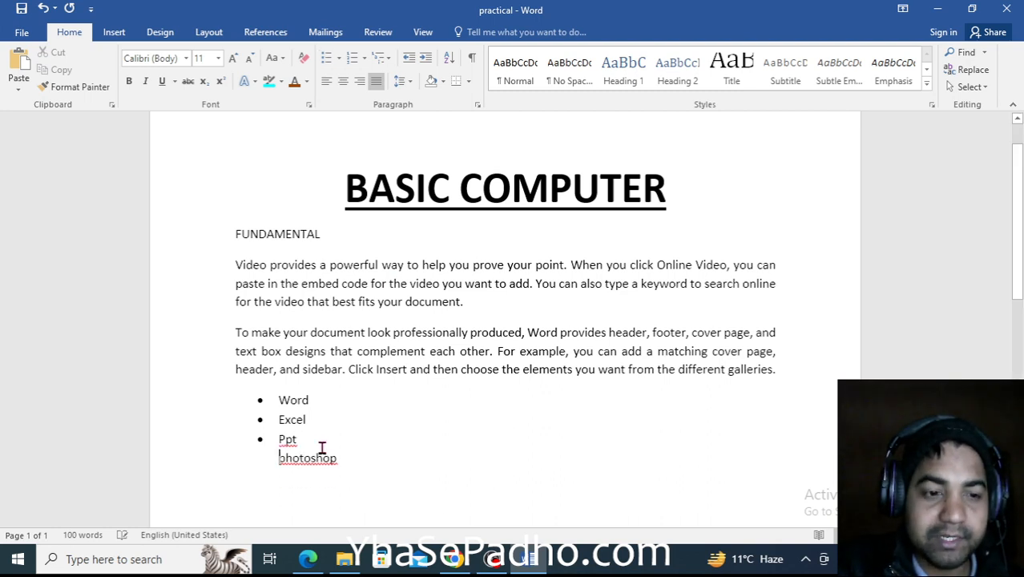
key("Return")
type("\\")
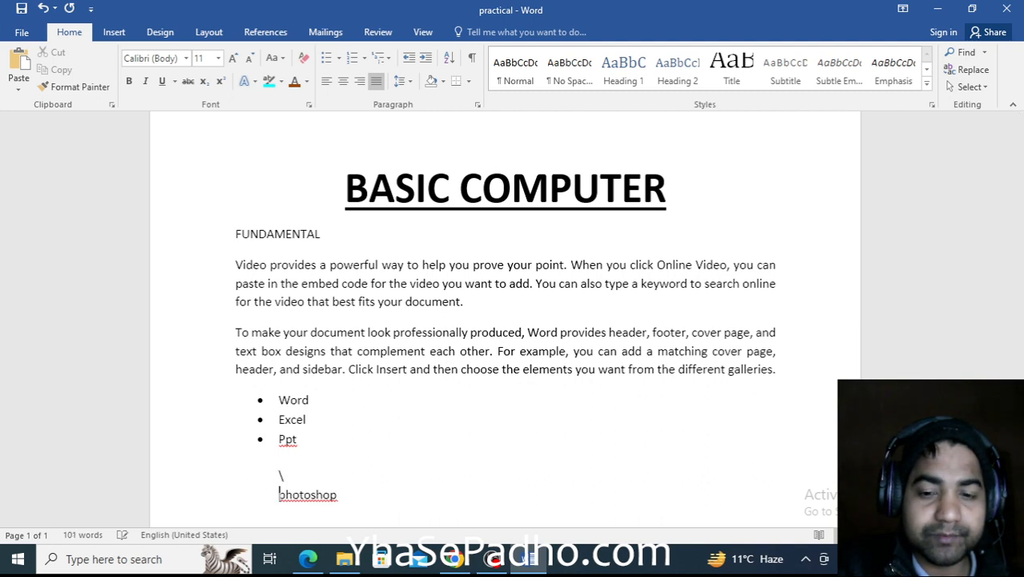
key("BackSpace")
key("BackSpace")
key("BackSpace")
key("BackSpace")
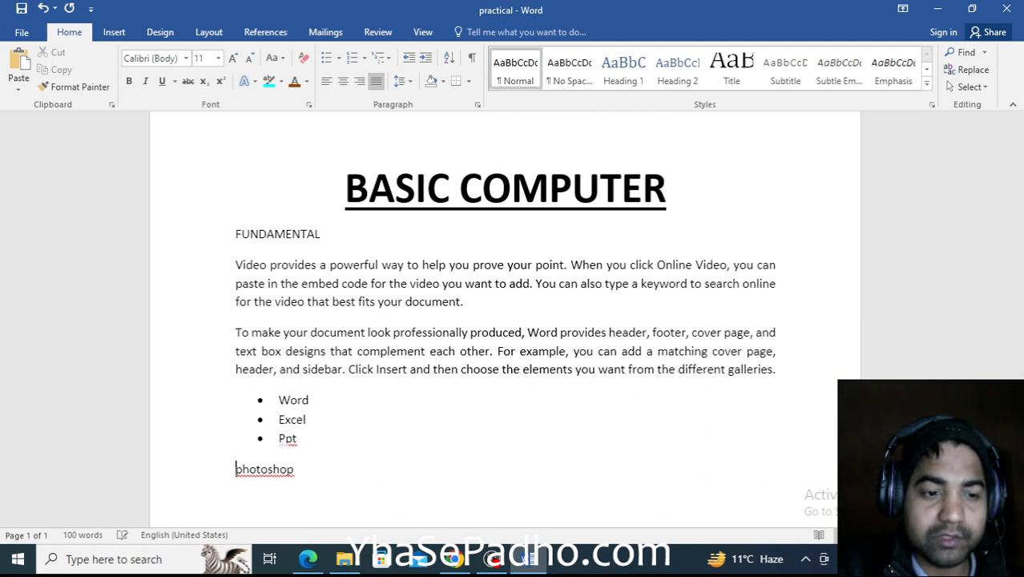
key("Return")
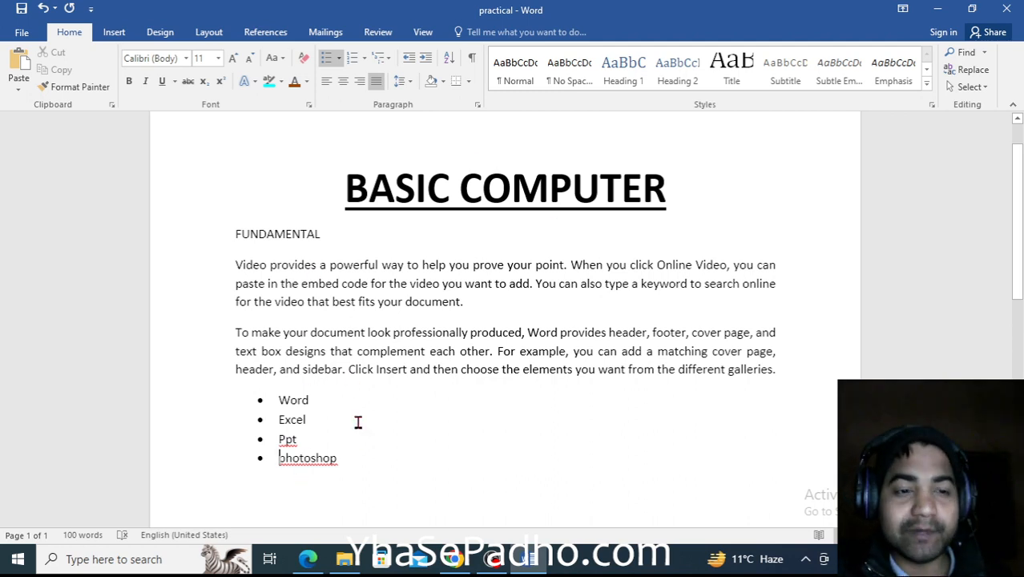
Step: Try the multicoloured cross bullet on the four-item list, and switch the list to lowercase lettering in the a., b., c. format
left_click(339, 59)
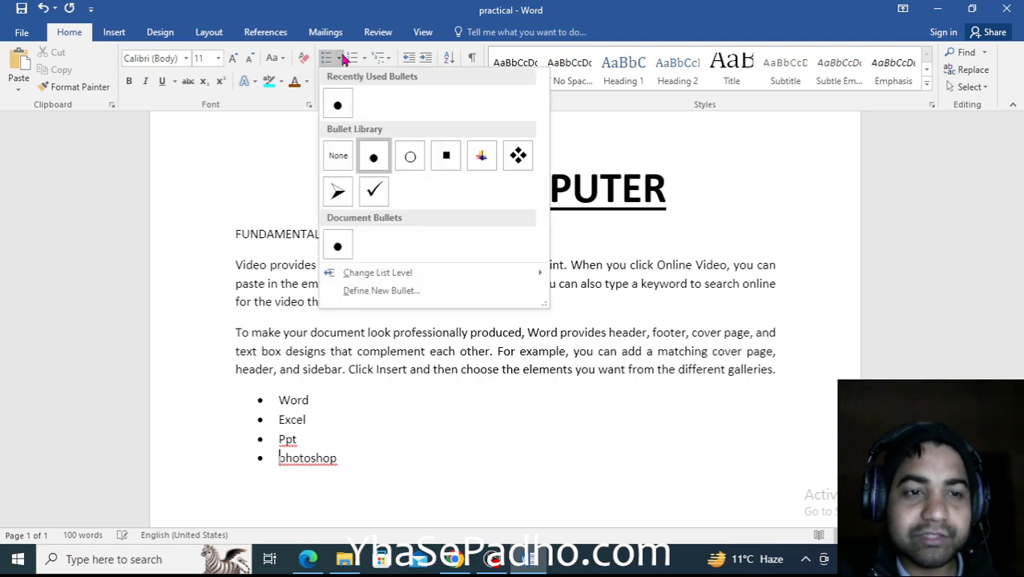
left_click(480, 158)
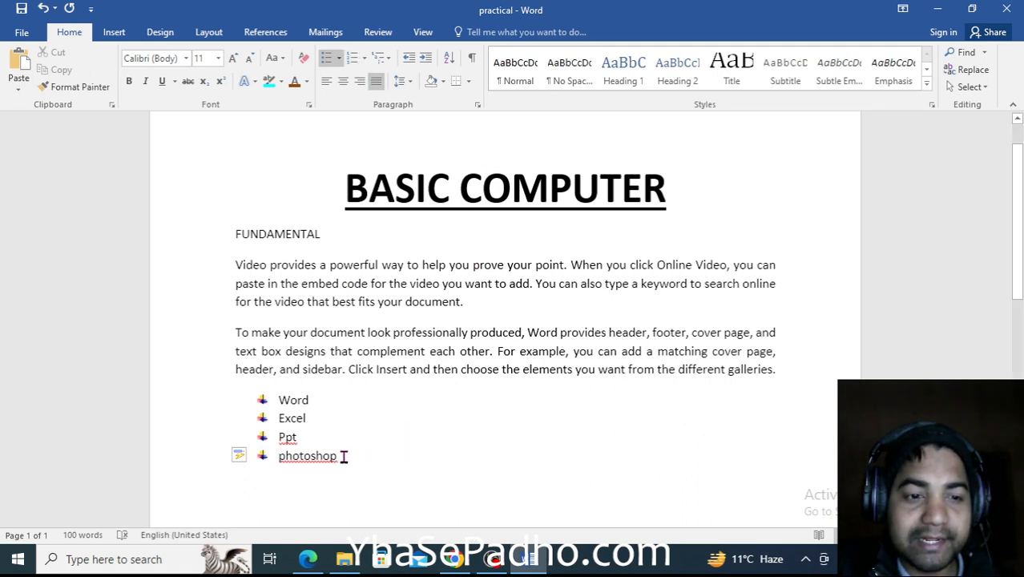
left_click_drag(343, 456, 259, 396)
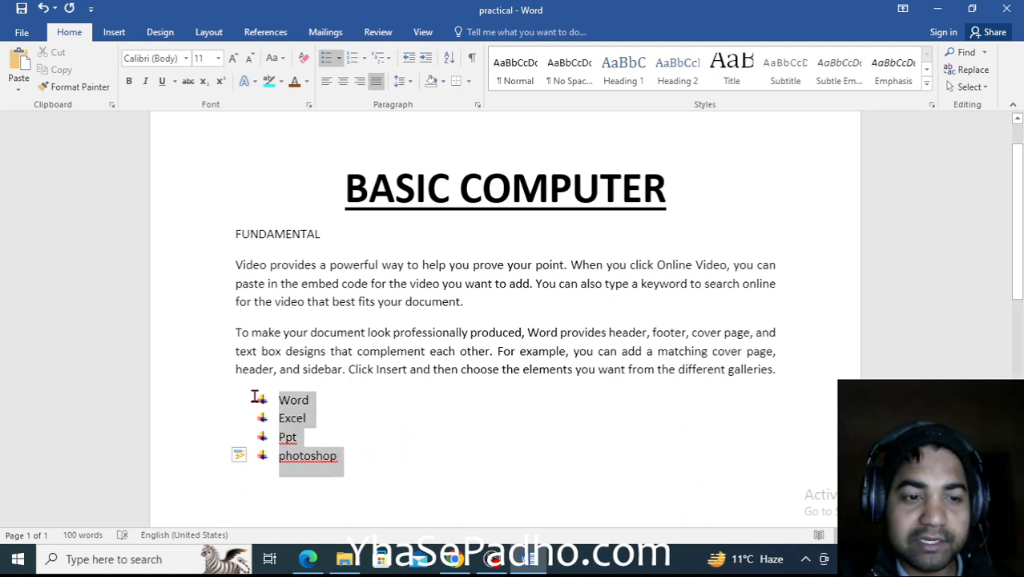
left_click(351, 57)
left_click(364, 58)
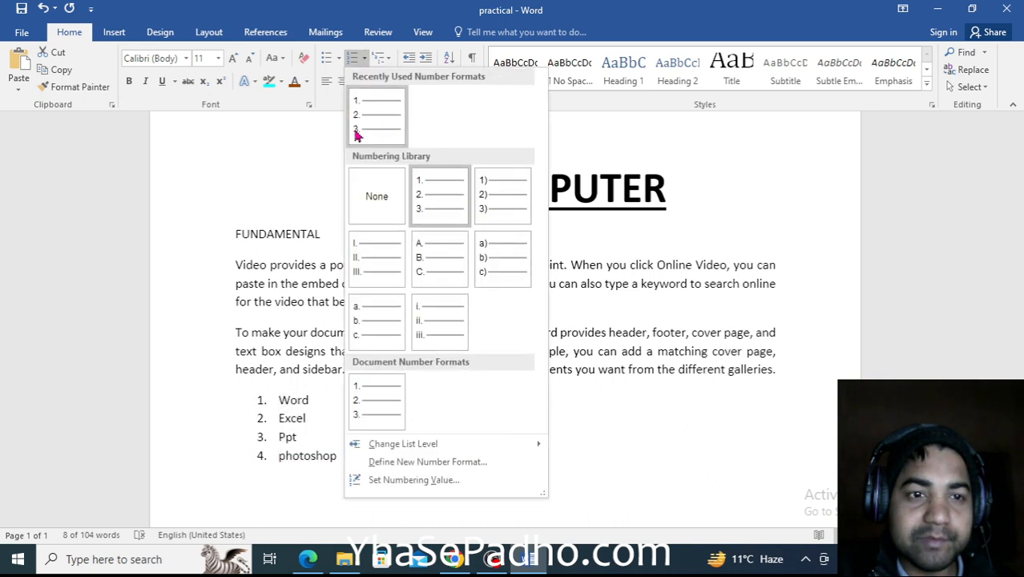
left_click(379, 328)
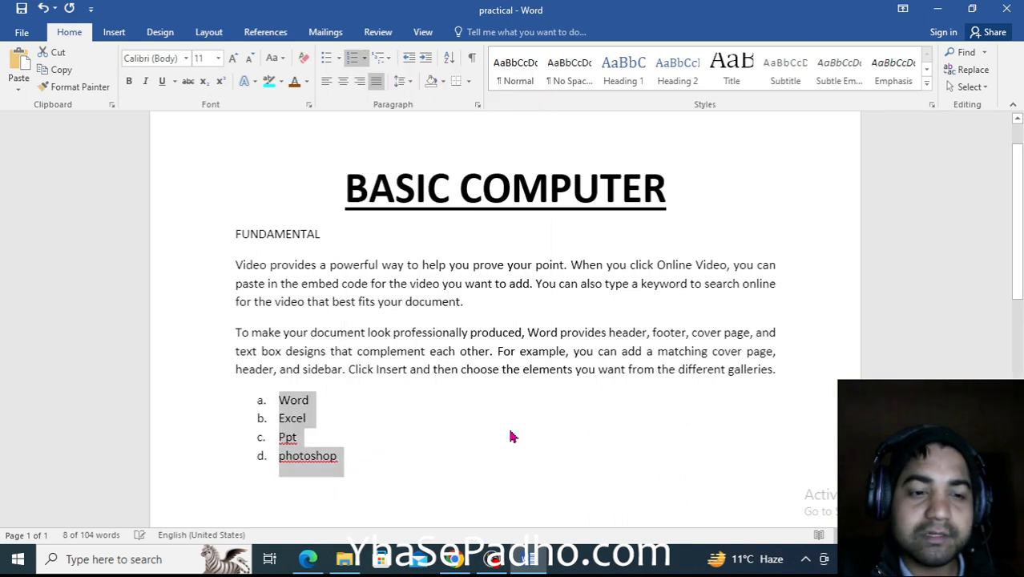
left_click(461, 455)
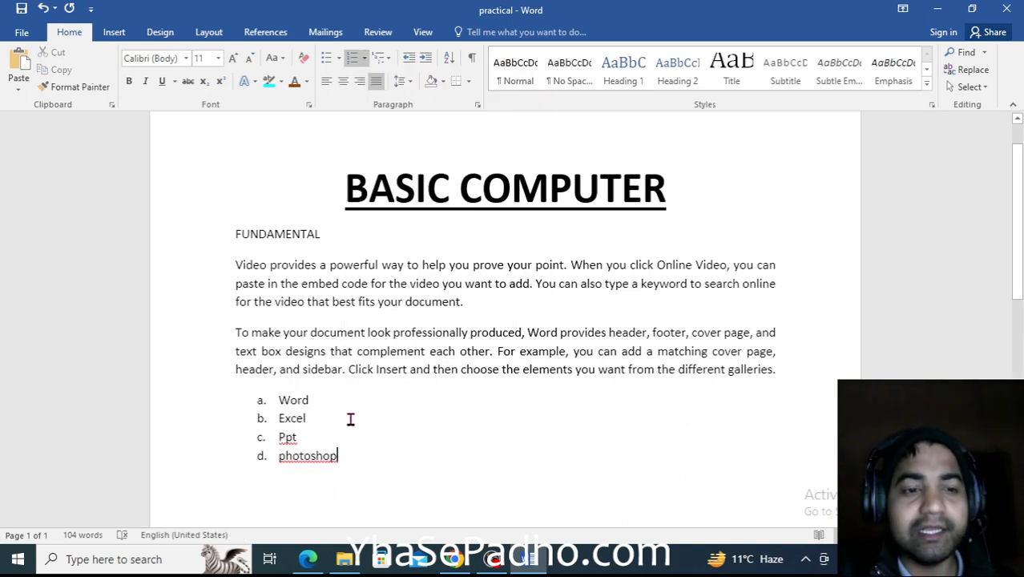
Step: Add the second-level items "Home" and "File" beneath the "Word" list item
left_click(319, 400)
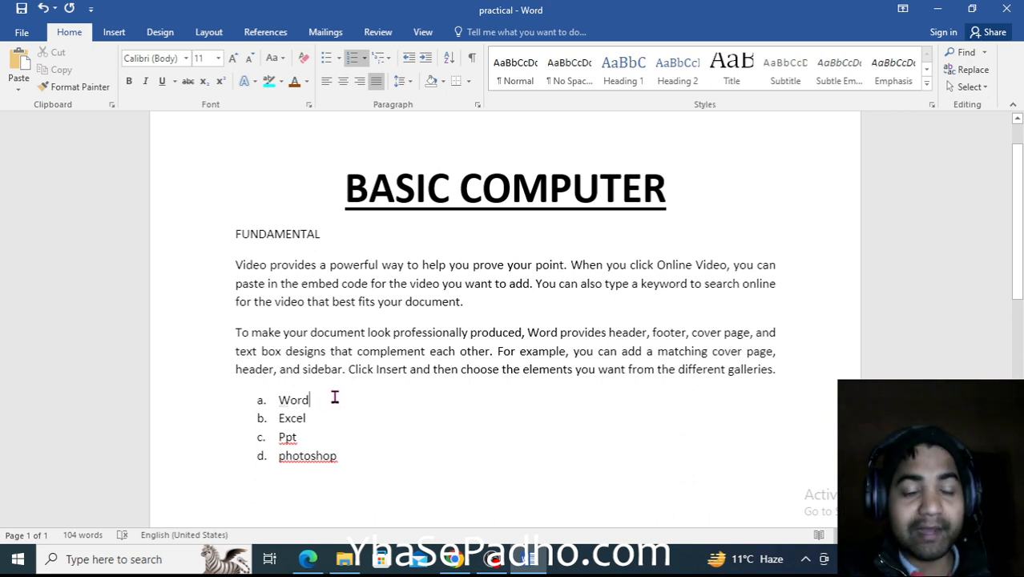
key("Return")
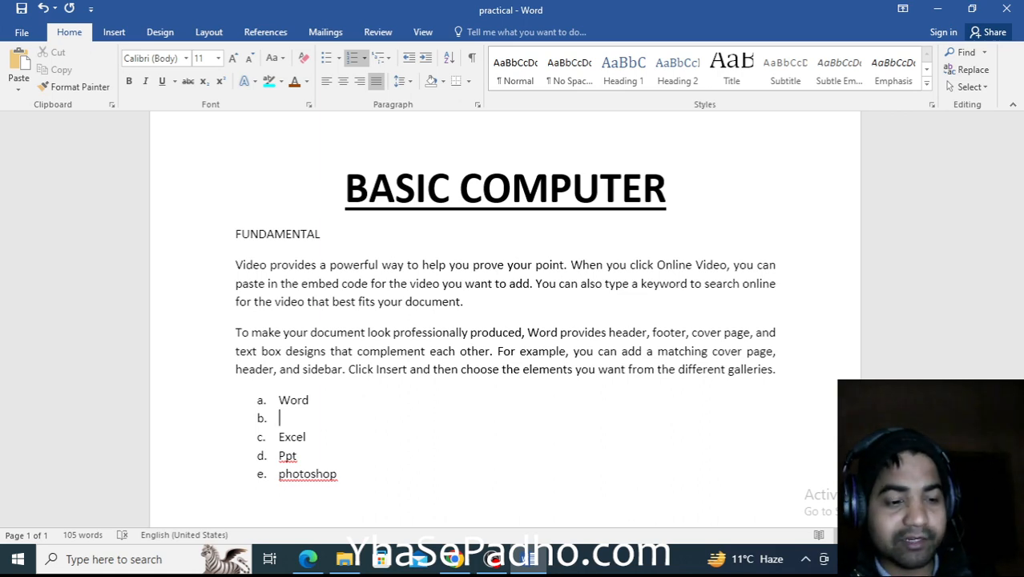
key("Tab")
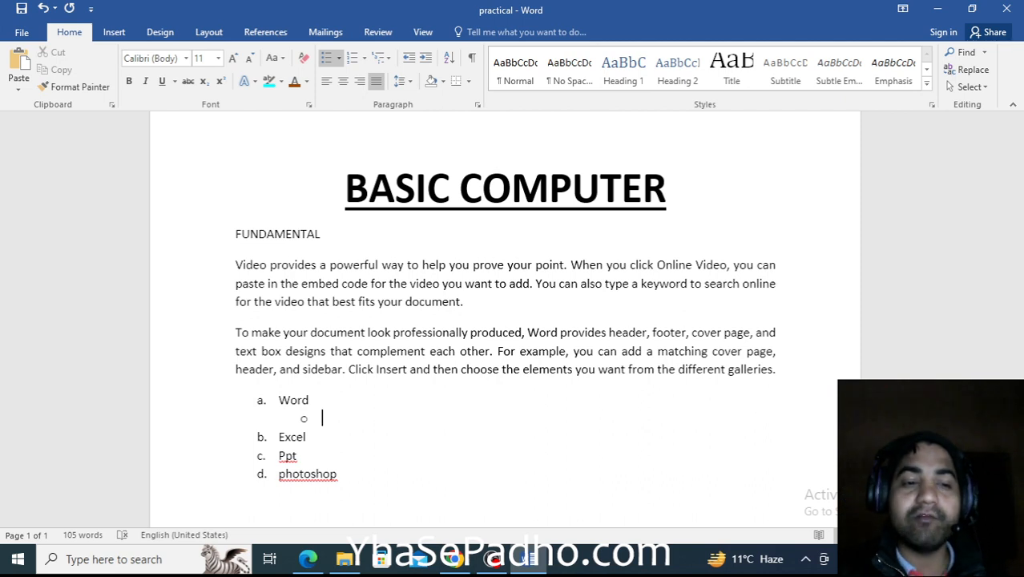
type("ho")
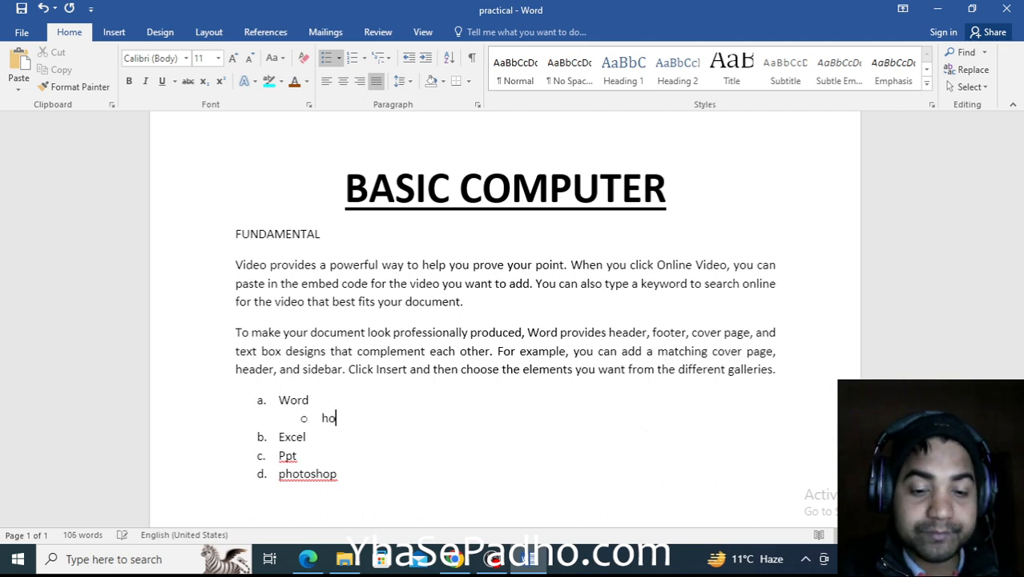
type("me")
key("Return")
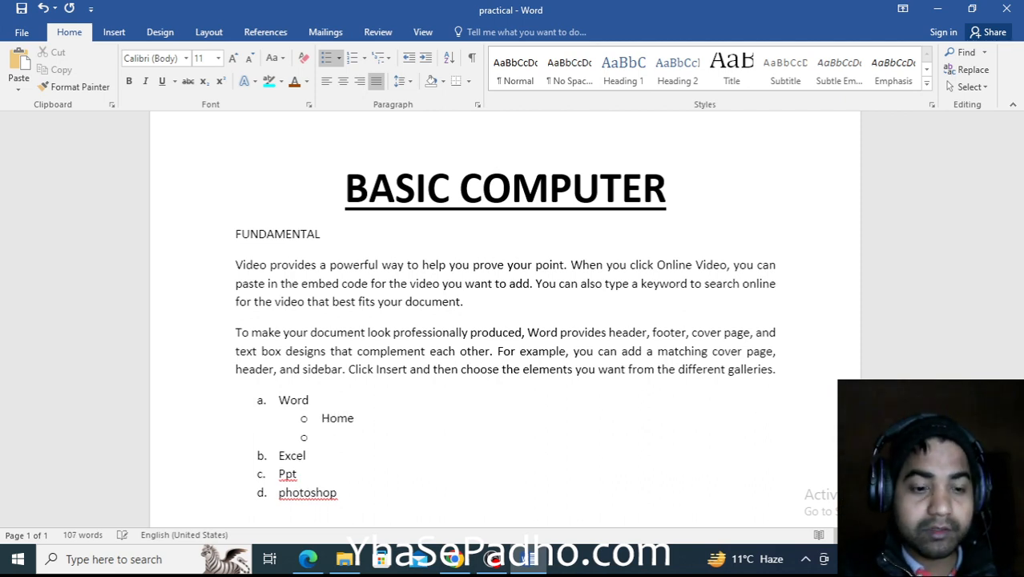
type("fil")
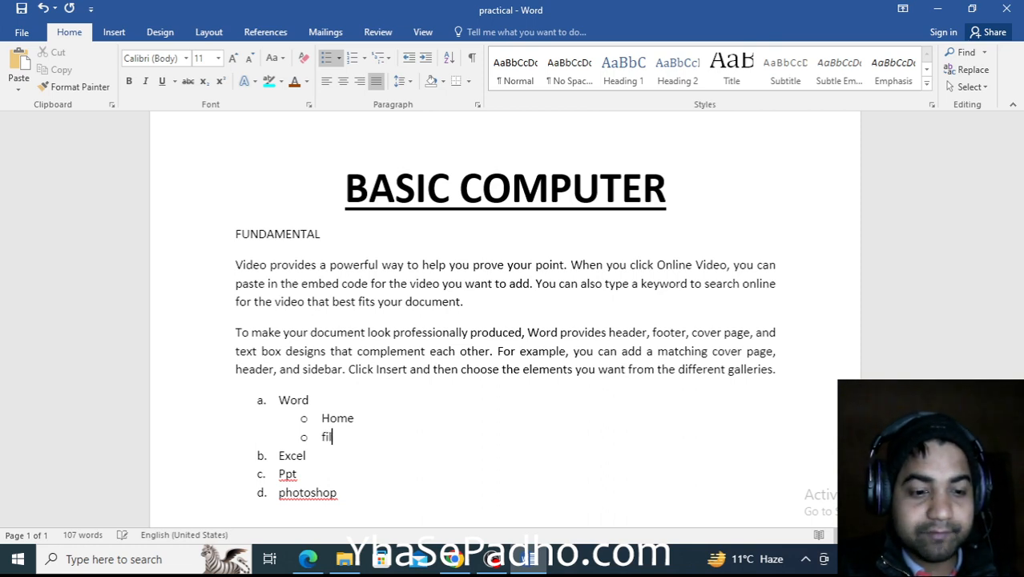
type("e")
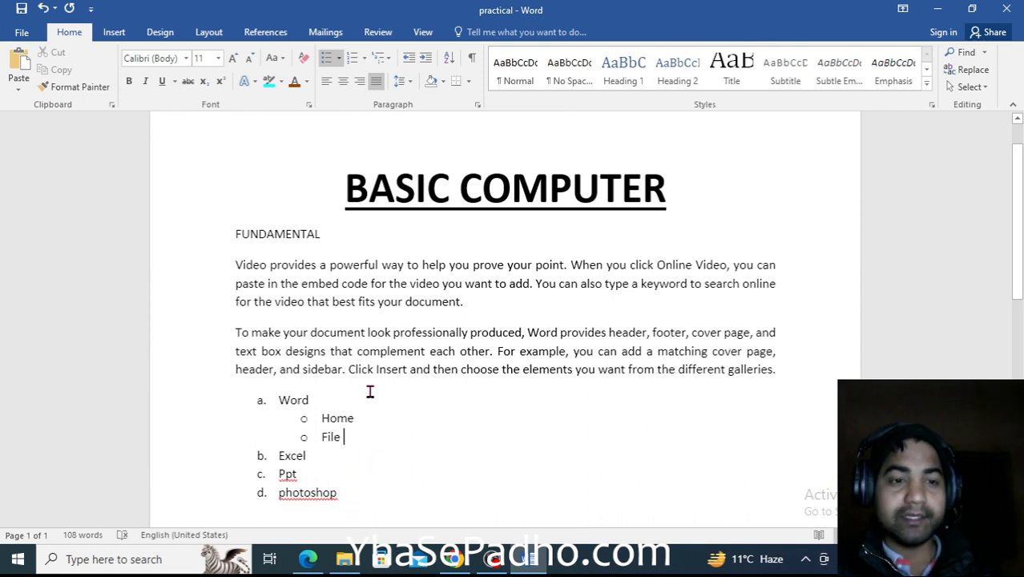
Step: Increase and decrease the indent of the second sample paragraph to compare, and leave it indented by one level
left_click_drag(788, 384, 236, 337)
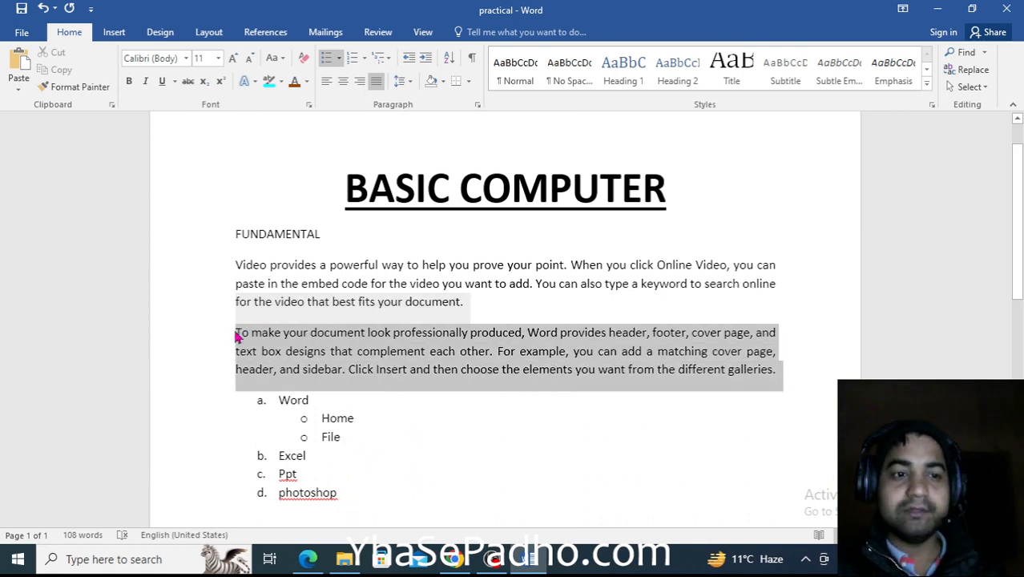
left_click(425, 66)
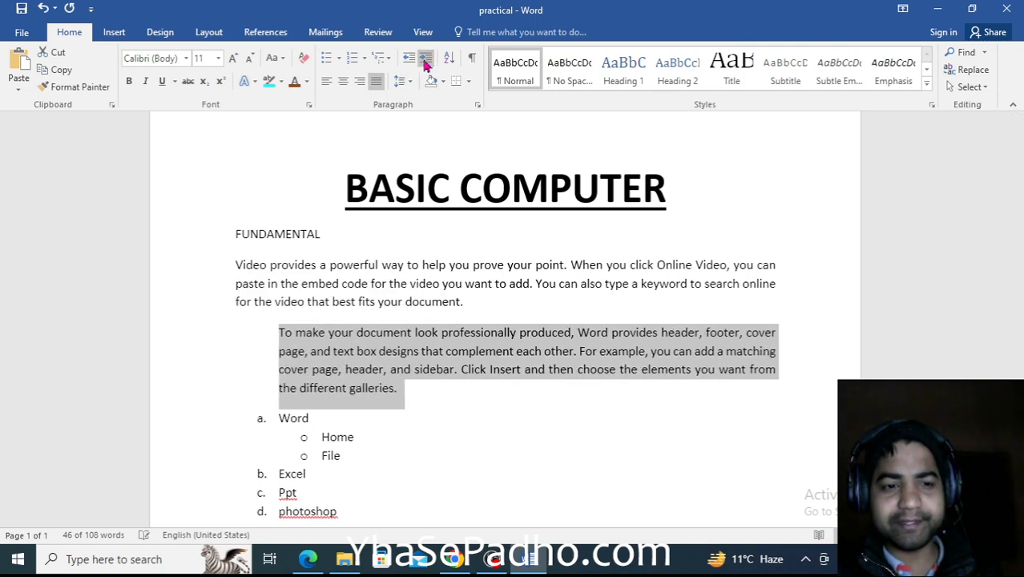
left_click(425, 66)
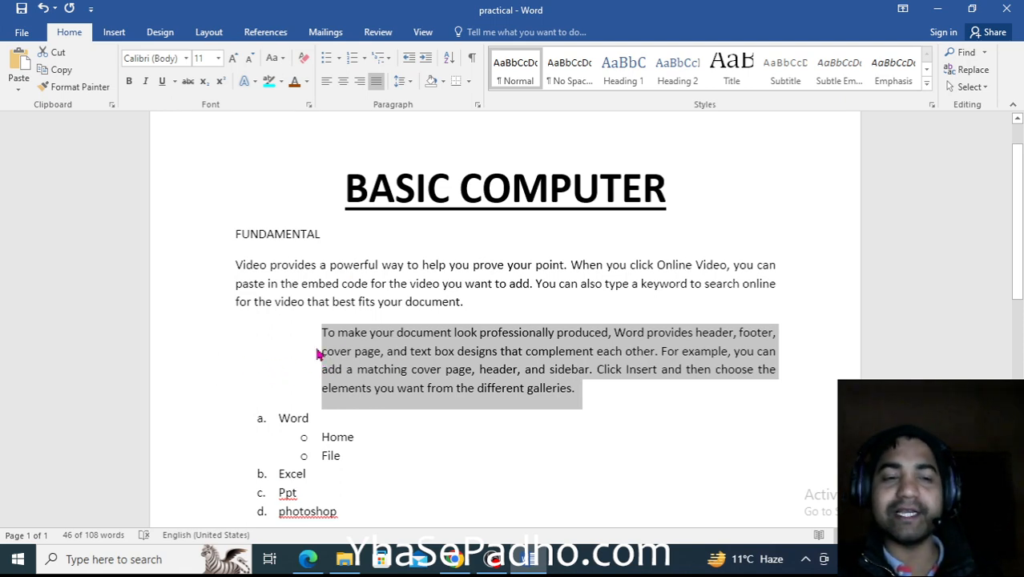
left_click(408, 61)
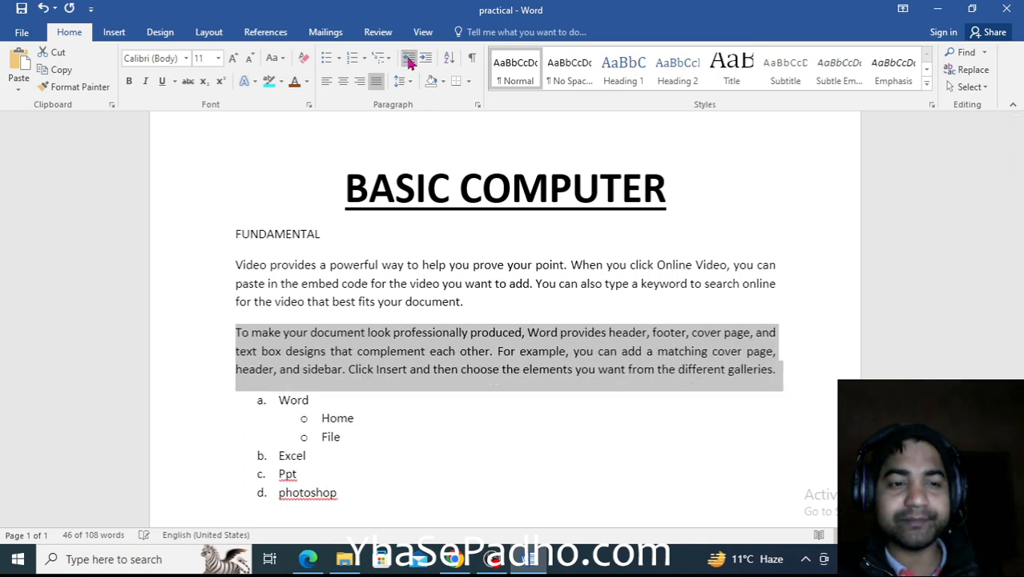
left_click(425, 59)
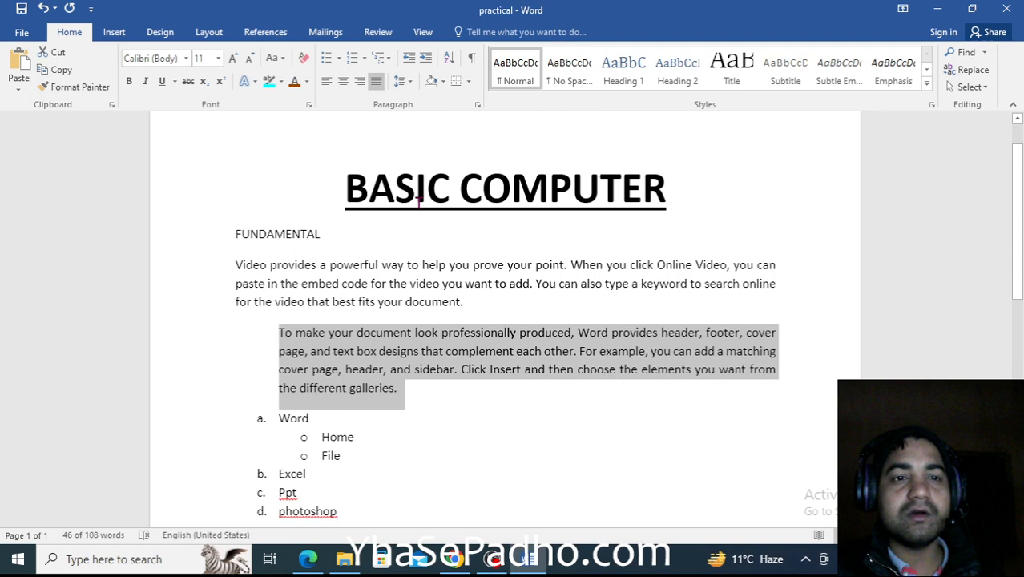
Step: Set the line spacing of the indented second sample paragraph to 2.0
left_click(405, 82)
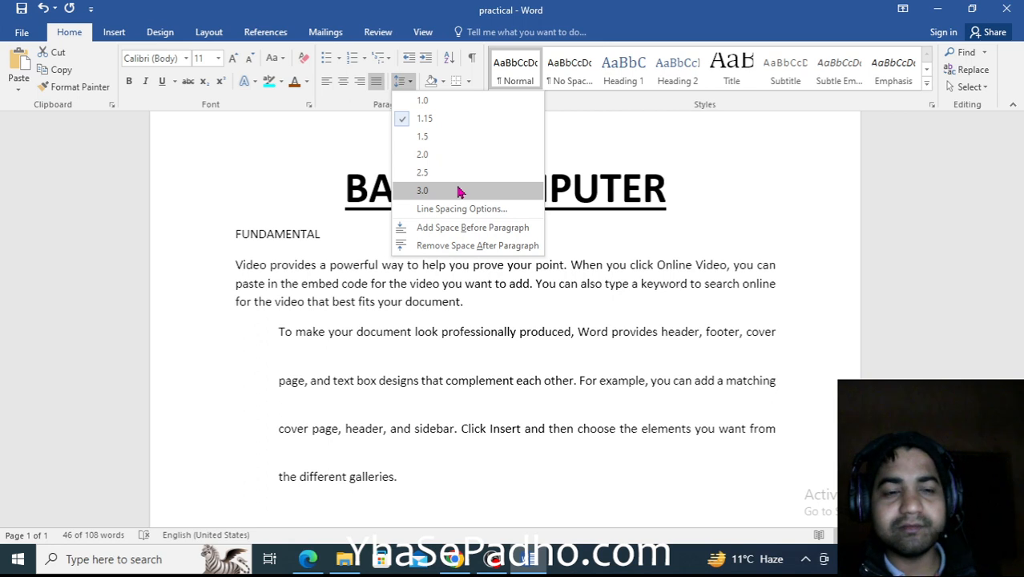
left_click(456, 155)
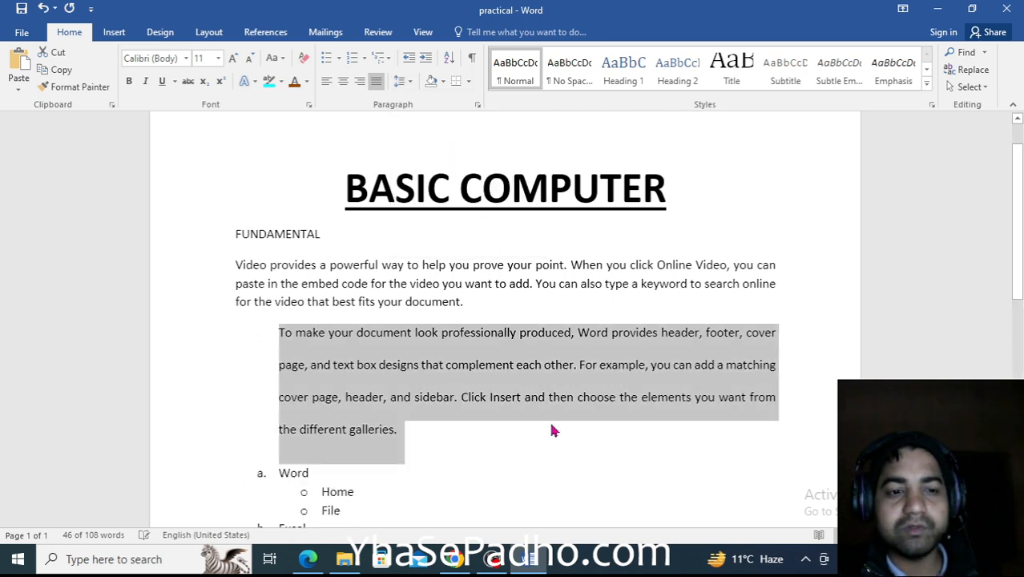
left_click(551, 430)
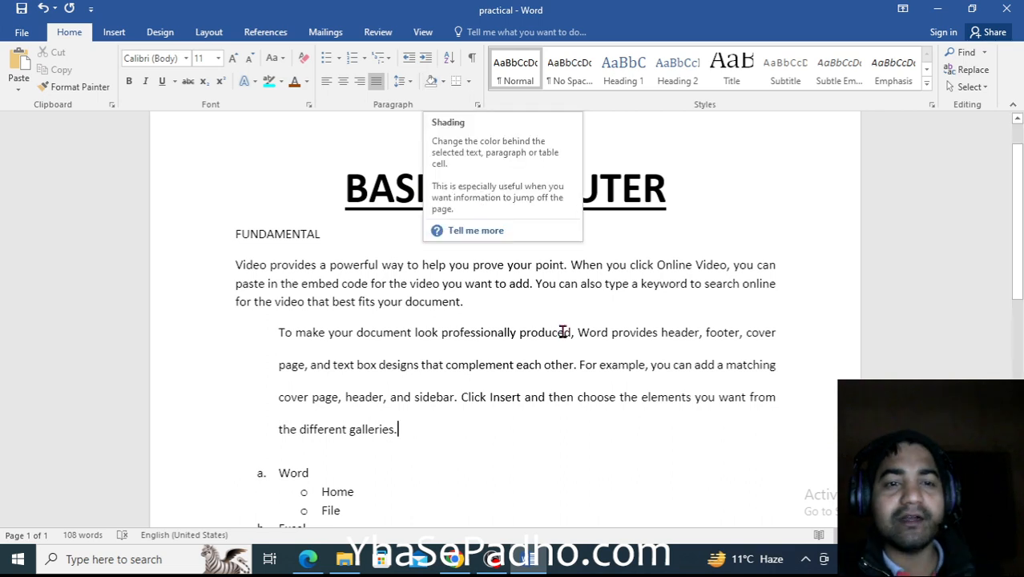
Step: Apply yellow shading to the first sample paragraph, beginning "Video provides"
mouse_move(458, 303)
left_mouse_down()
mouse_move(236, 284)
mouse_move(234, 266)
left_mouse_up()
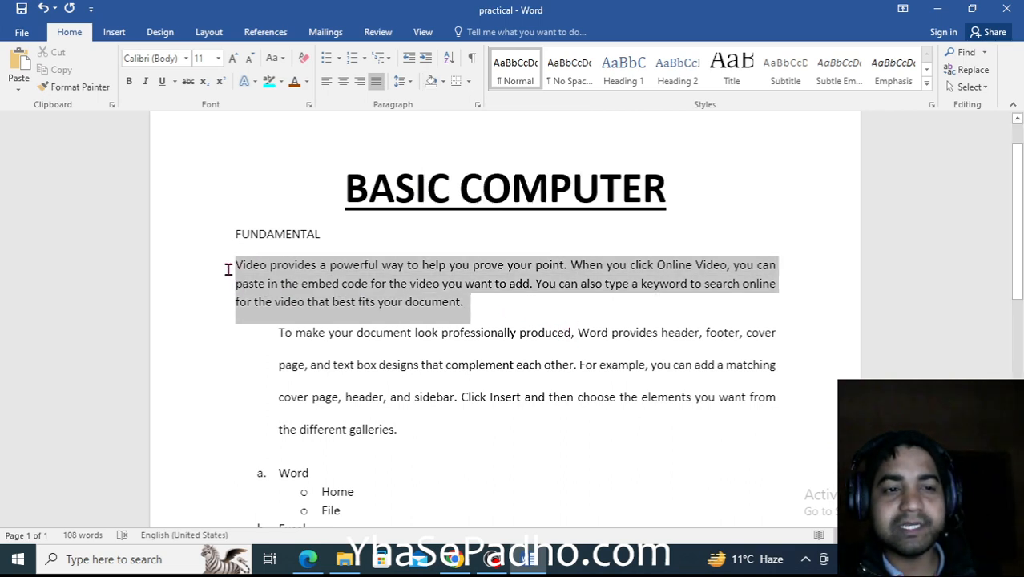
left_click(443, 81)
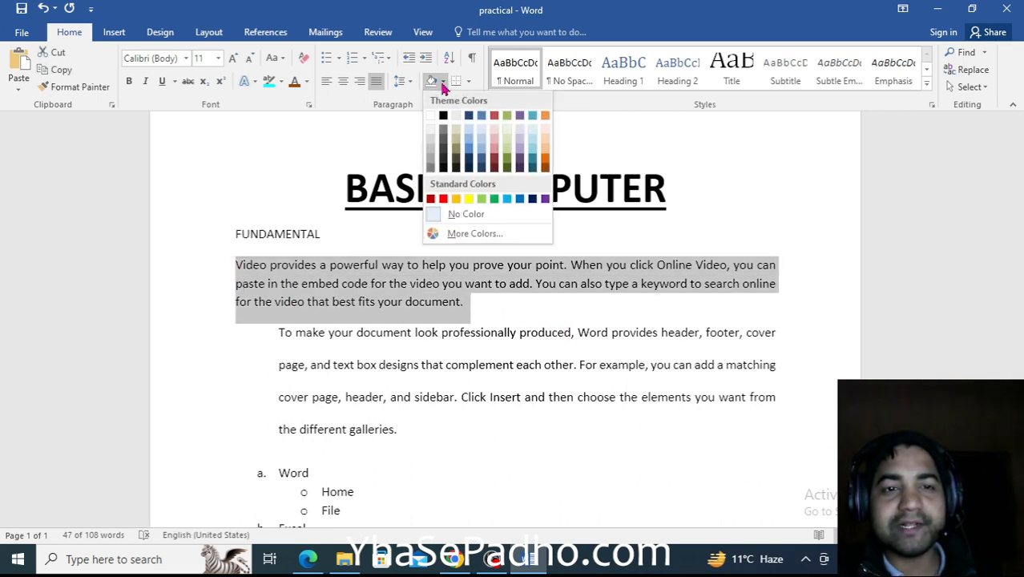
left_click(470, 200)
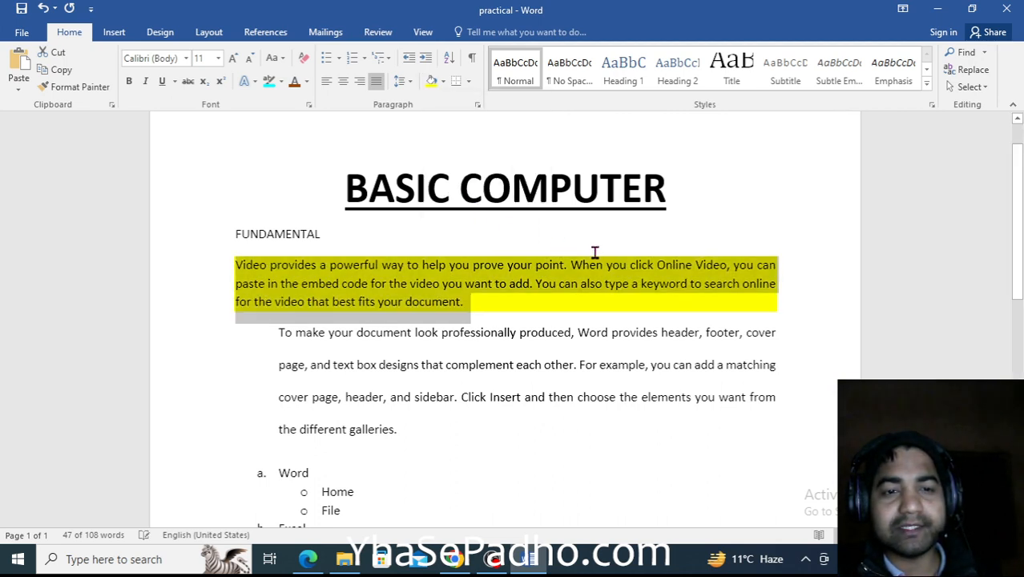
left_click(794, 397)
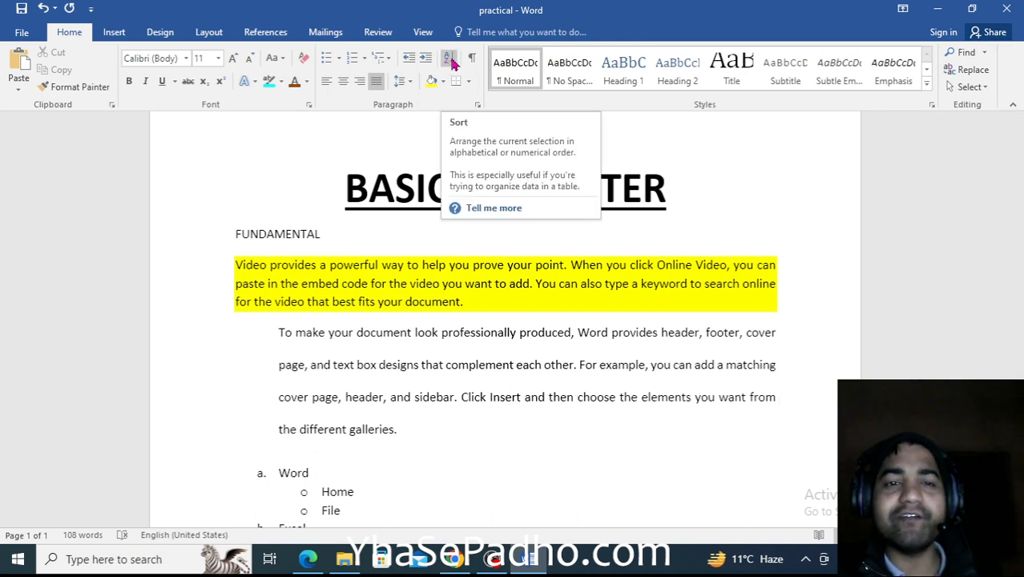
Step: Add the single-letter lines A, D, C, F, H and t below the lettered list as plain paragraphs
scroll(484, 470, "down", 5)
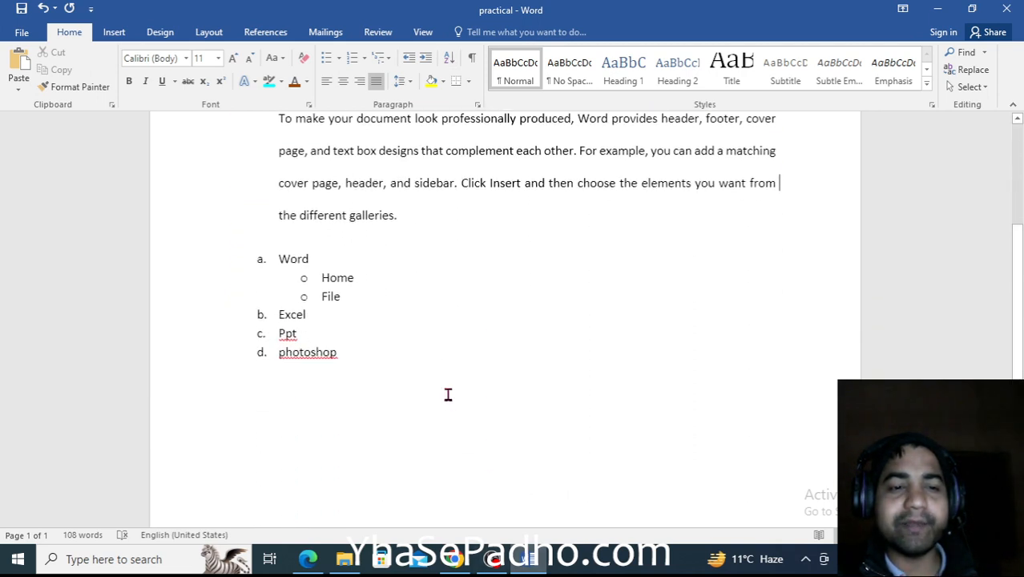
left_click(433, 358)
key("Return")
key("Return")
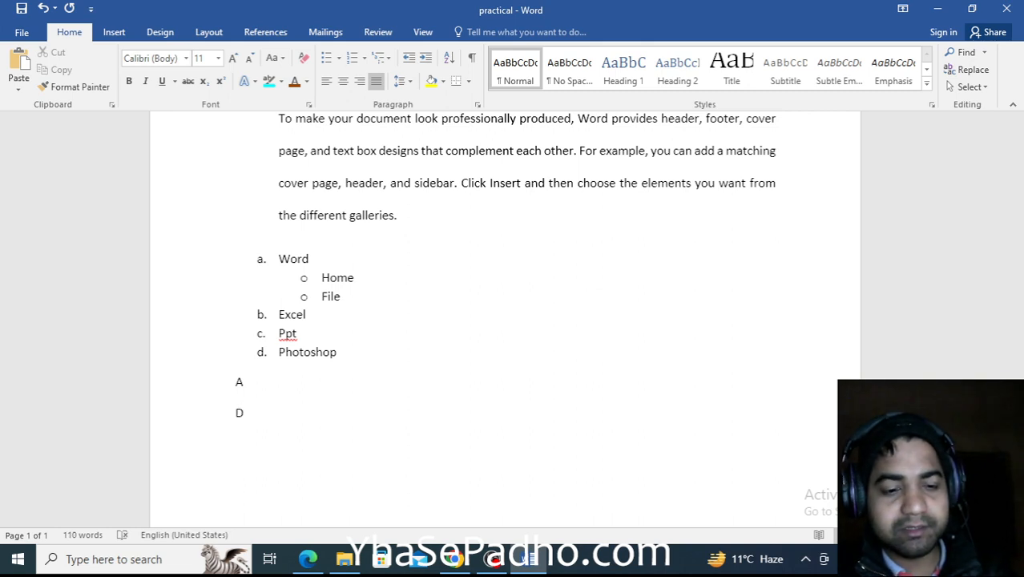
key("Return")
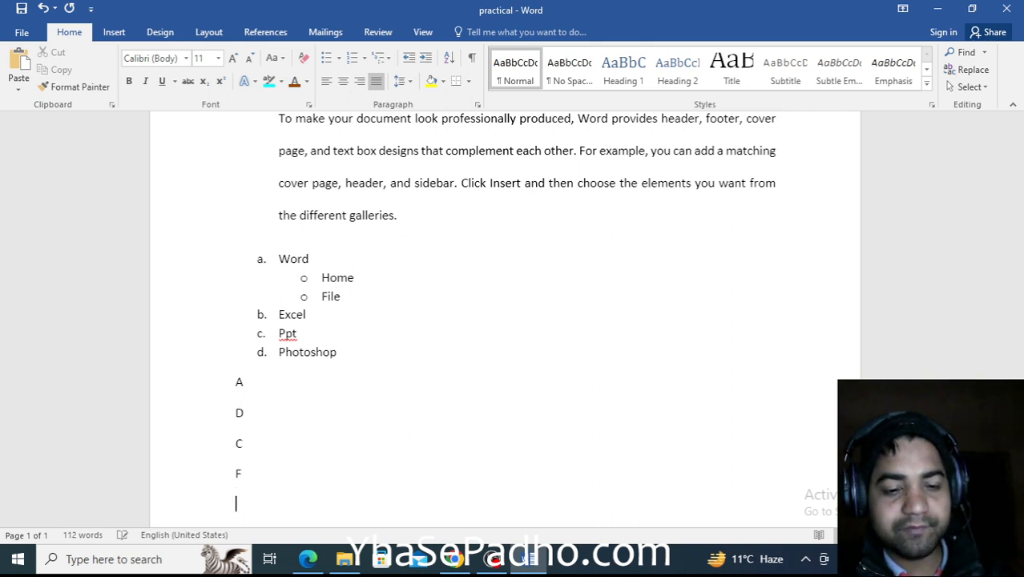
key("Return")
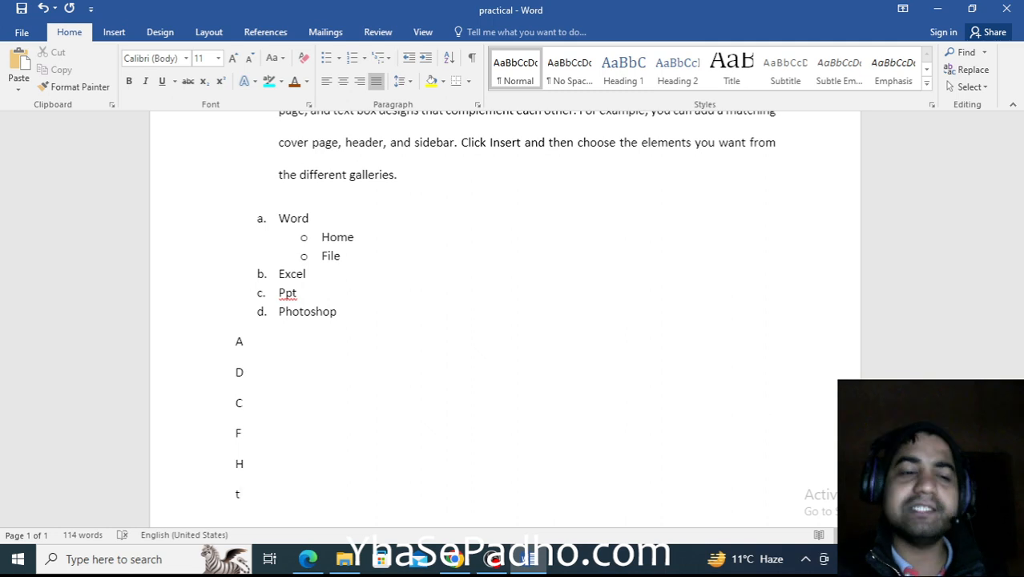
Step: Sort the single-letter lines by paragraph as text in ascending order, with no header row
left_click_drag(257, 498, 211, 367)
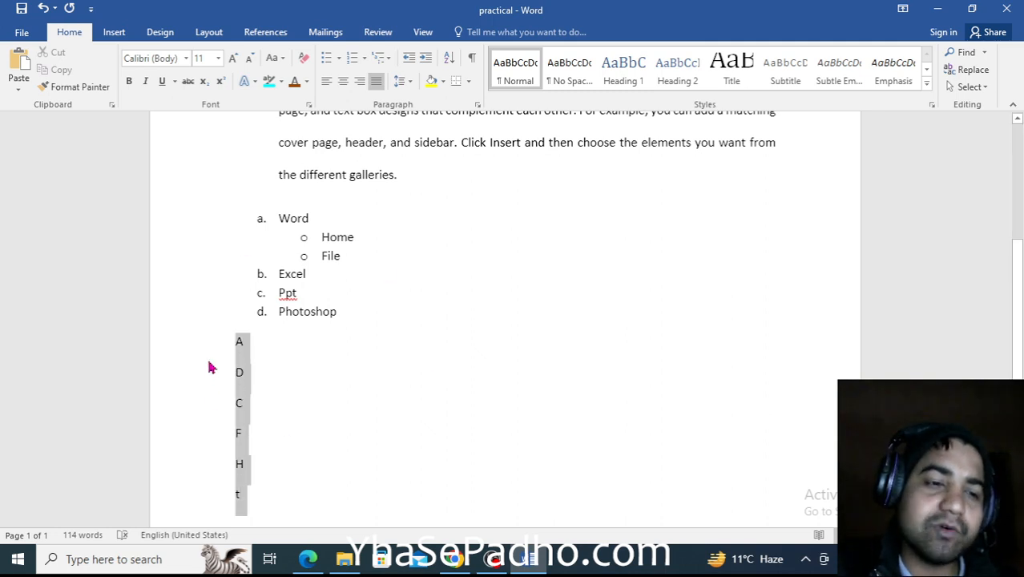
left_click(450, 58)
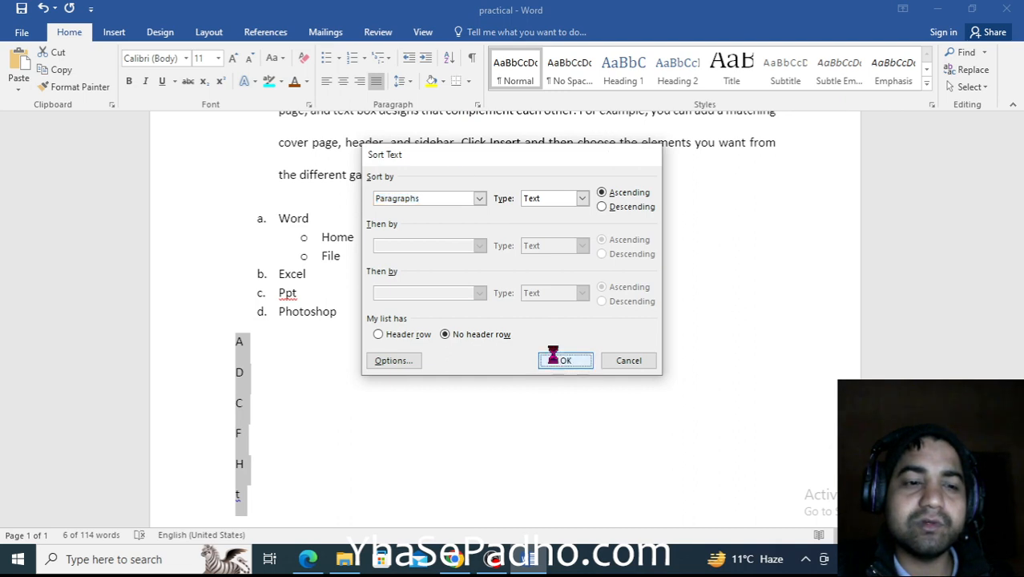
left_click(560, 361)
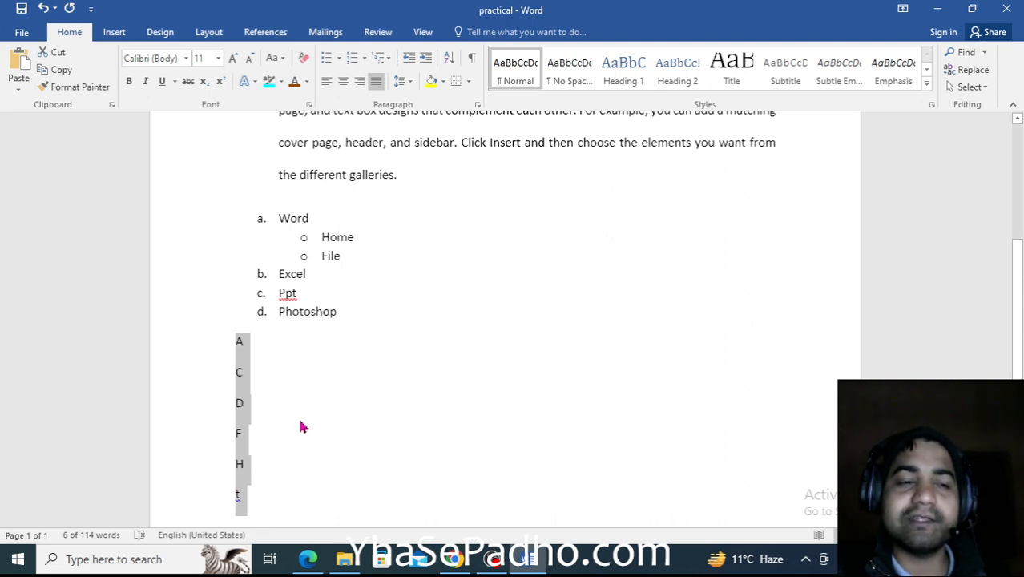
Step: Apply All Borders to the sorted single-letter lines
left_click(469, 83)
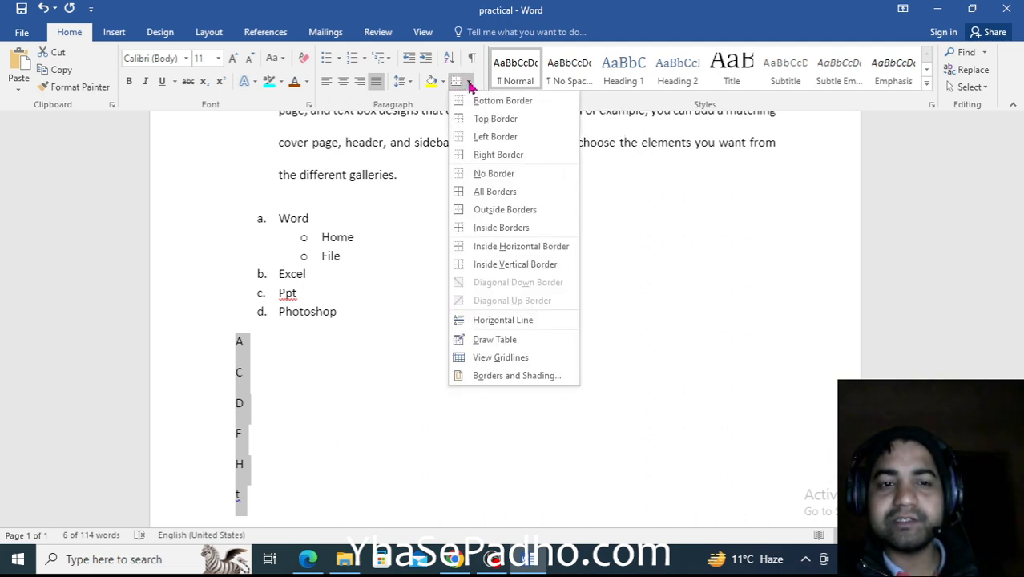
left_click(506, 193)
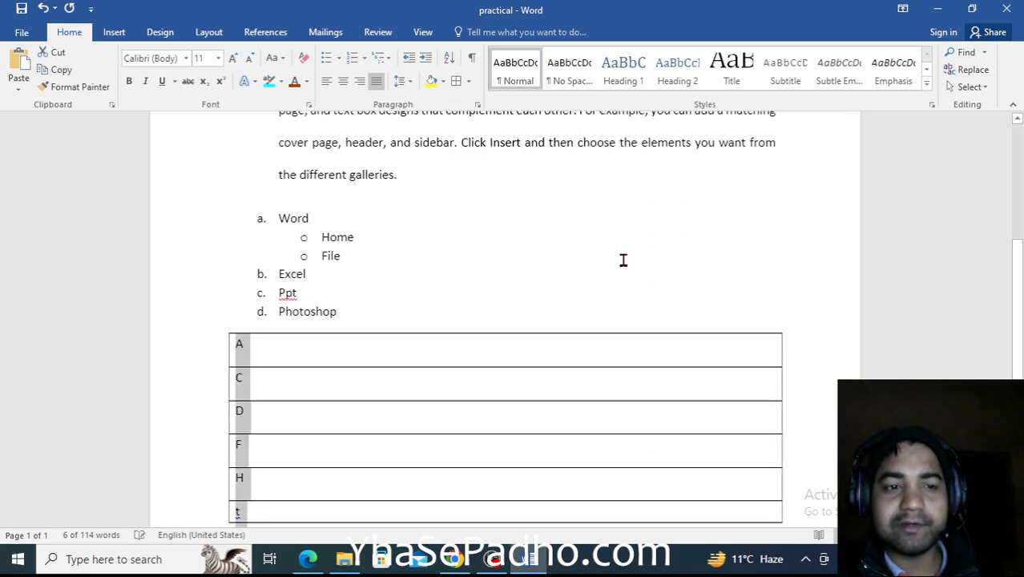
scroll(657, 260, "down", 1)
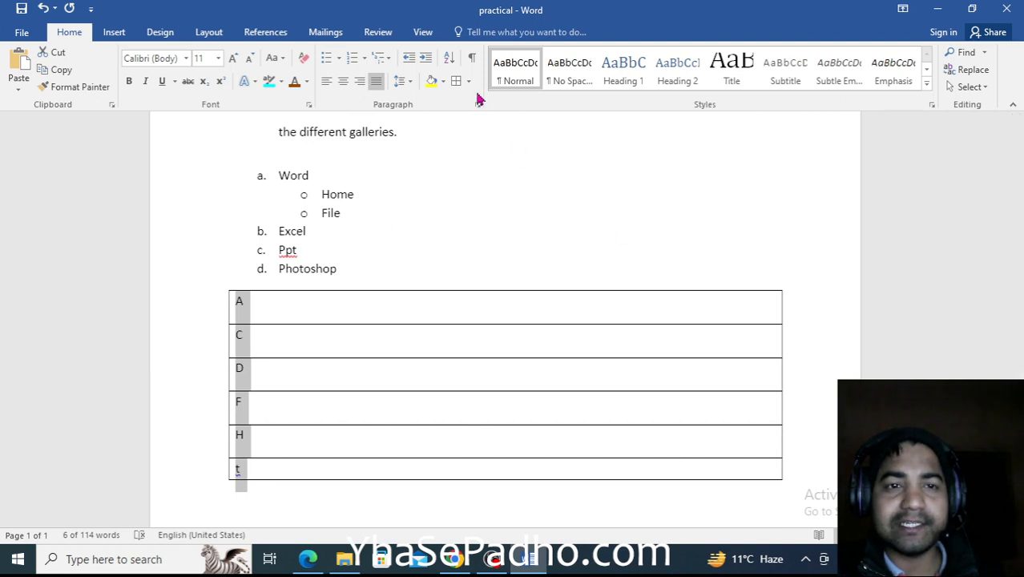
Step: Show the formatting marks, review them up to the document title, and hide them again
left_click(472, 58)
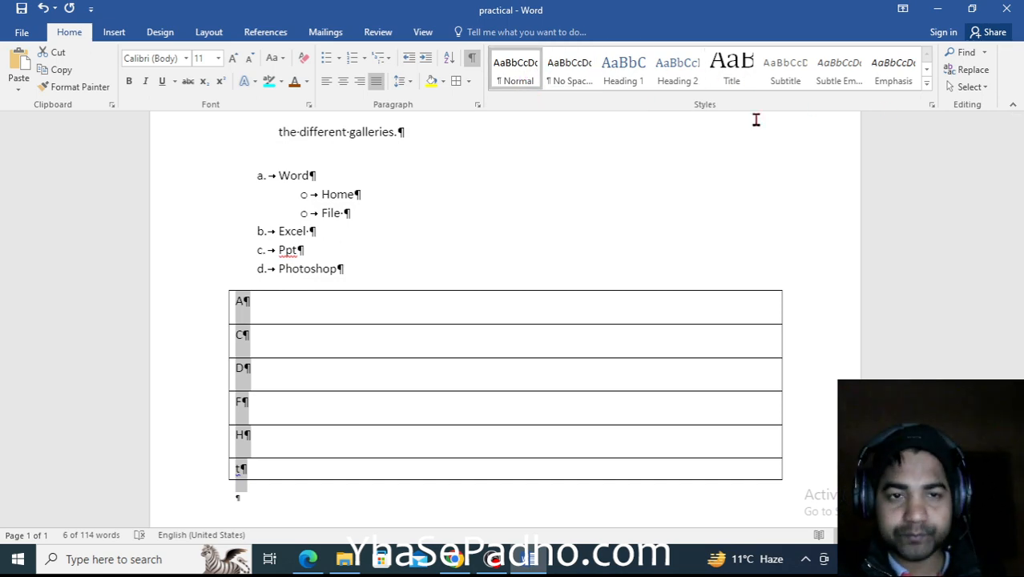
scroll(545, 221, "up", 1)
scroll(545, 221, "up", 5)
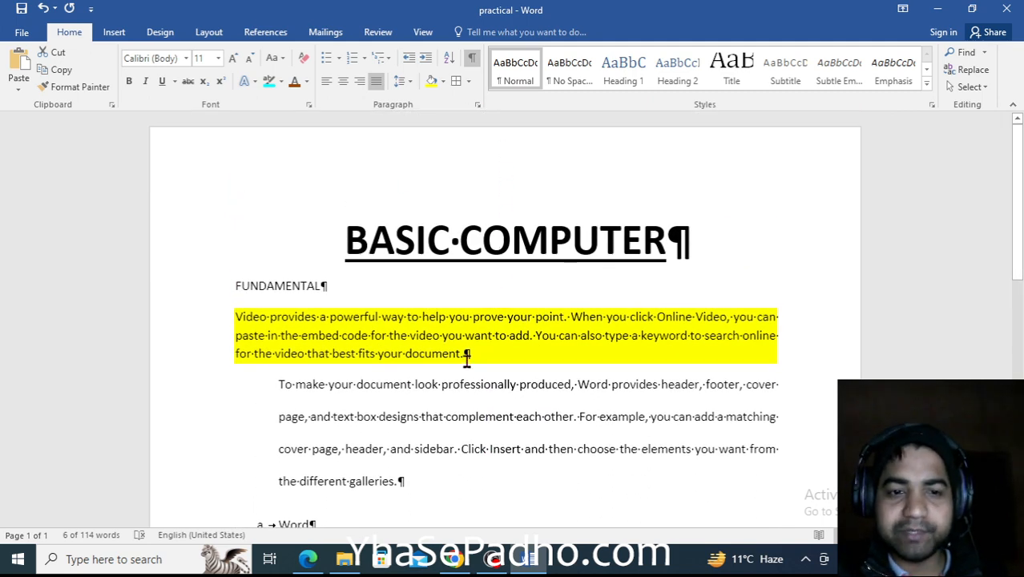
left_click(471, 64)
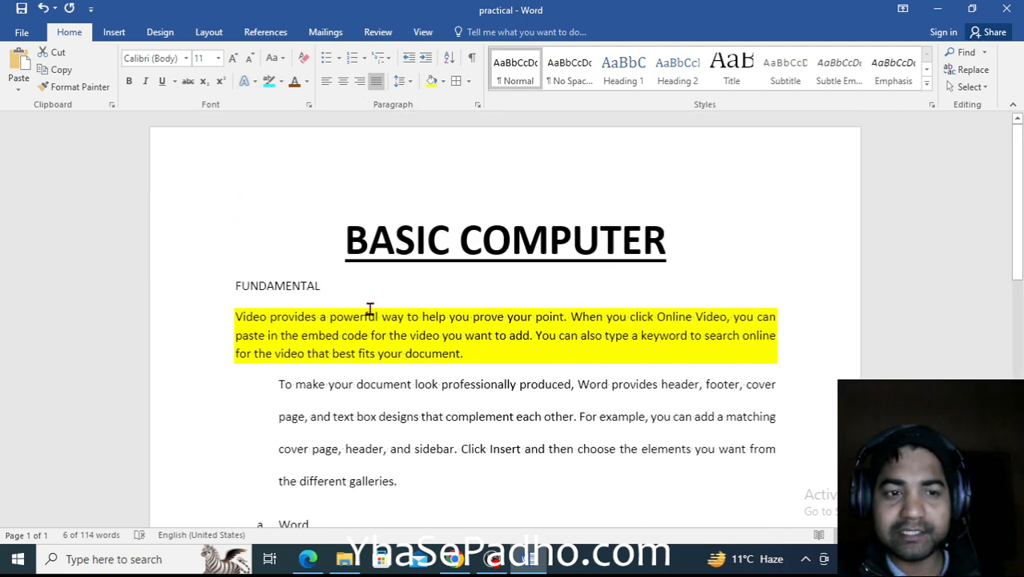
Step: Apply the Title style to the FUNDAMENTAL line
scroll(564, 171, "down", 1)
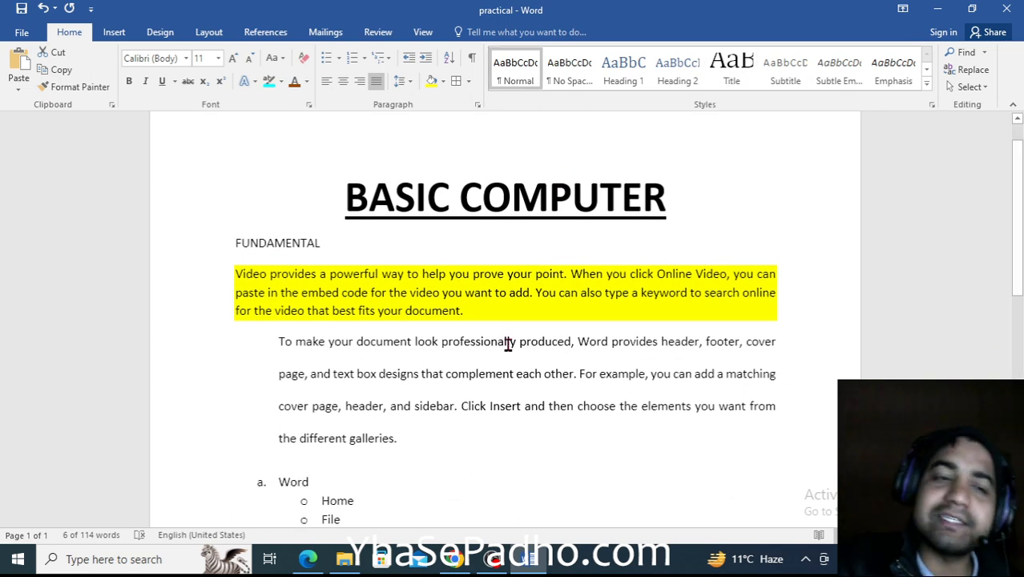
left_click_drag(327, 243, 229, 243)
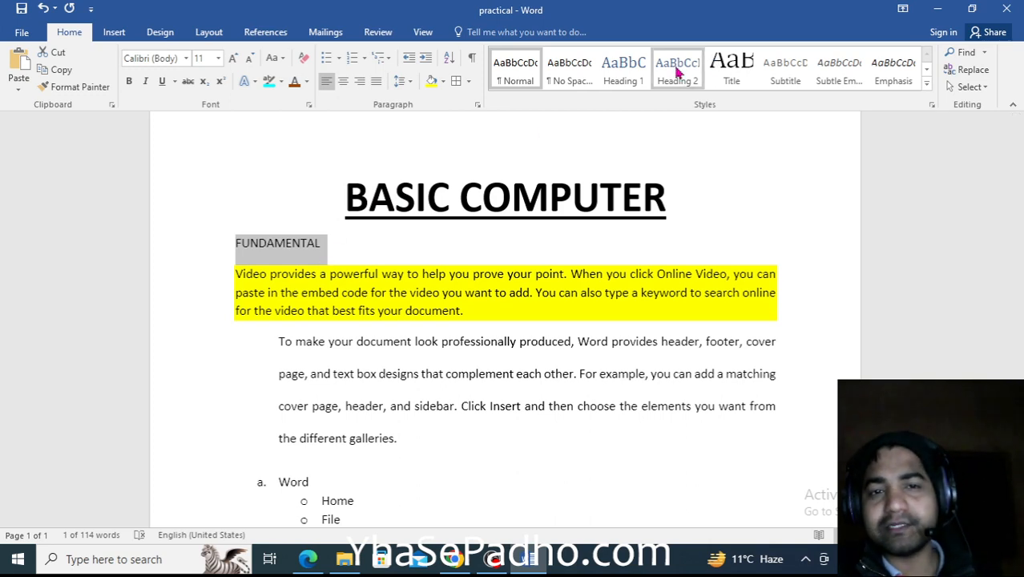
left_click(732, 71)
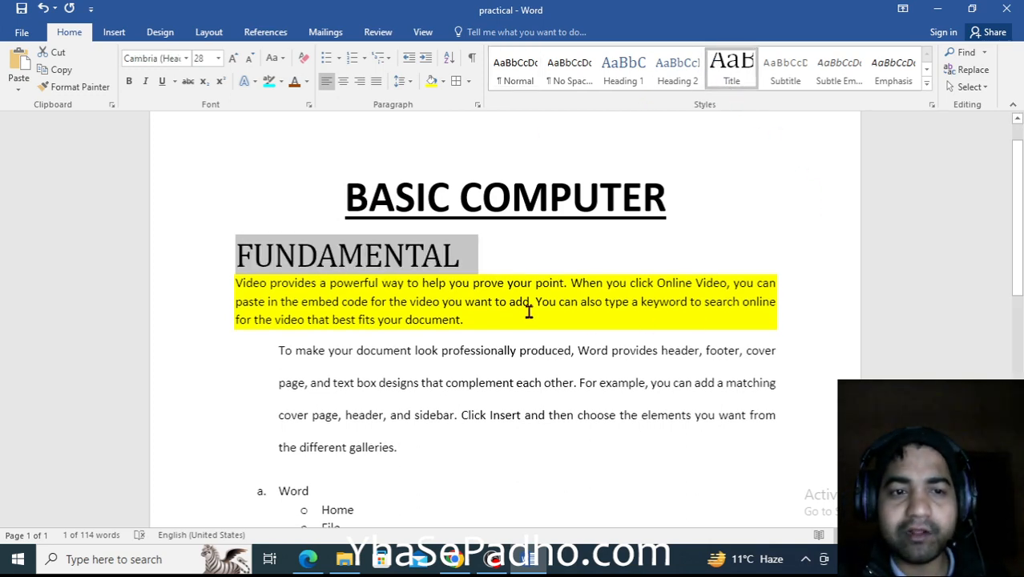
Step: Add the Heading 1 line "What is computer ?" below the paragraph ending "the different galleries."
scroll(545, 289, "down", 1)
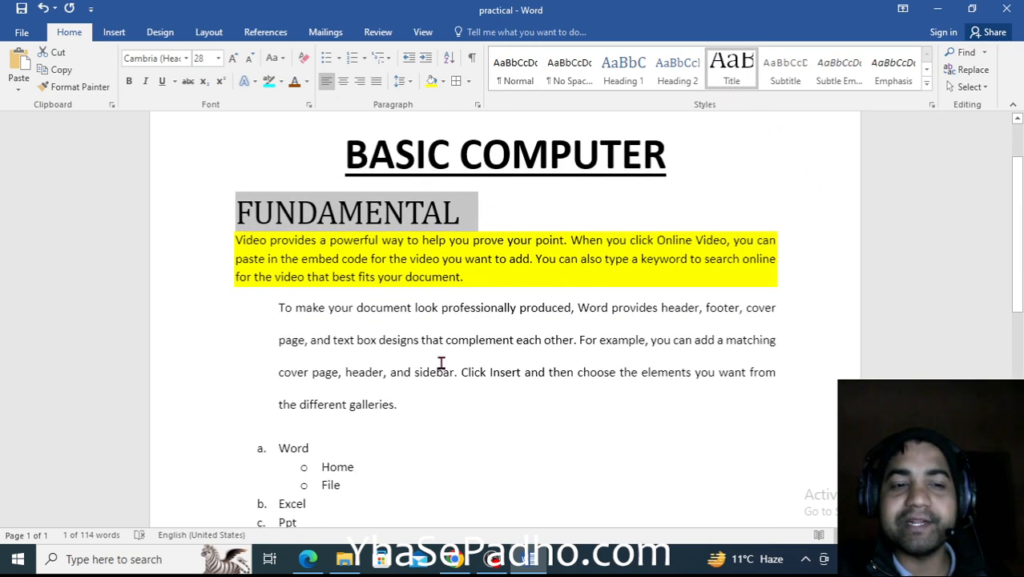
left_click(418, 414)
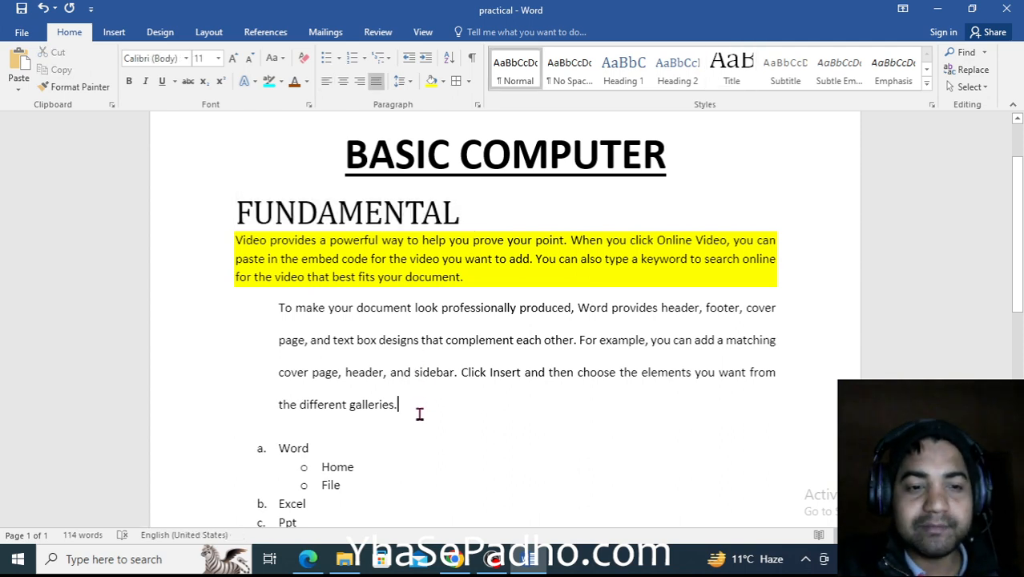
key("Return")
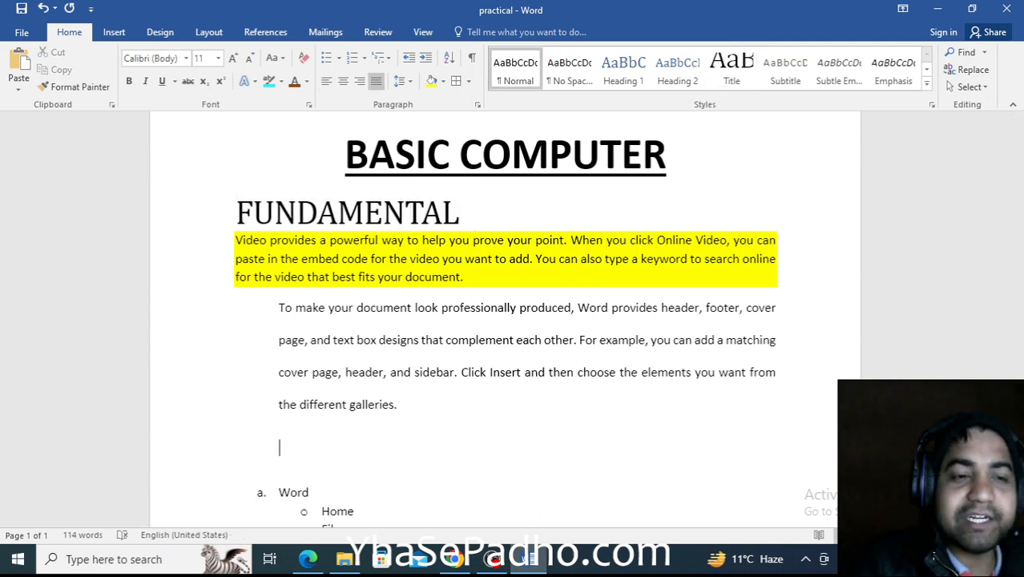
left_click(615, 72)
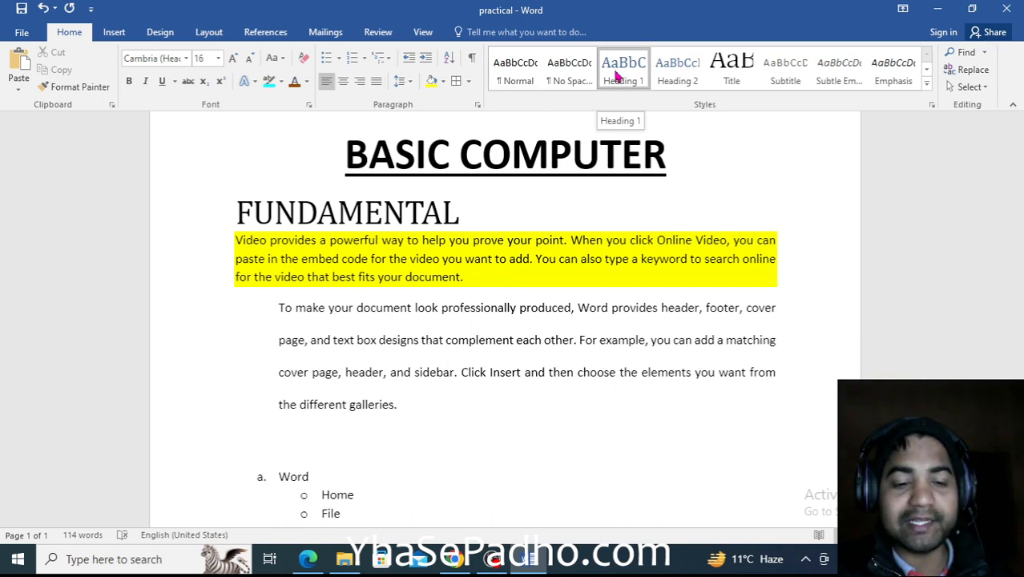
type("what is co")
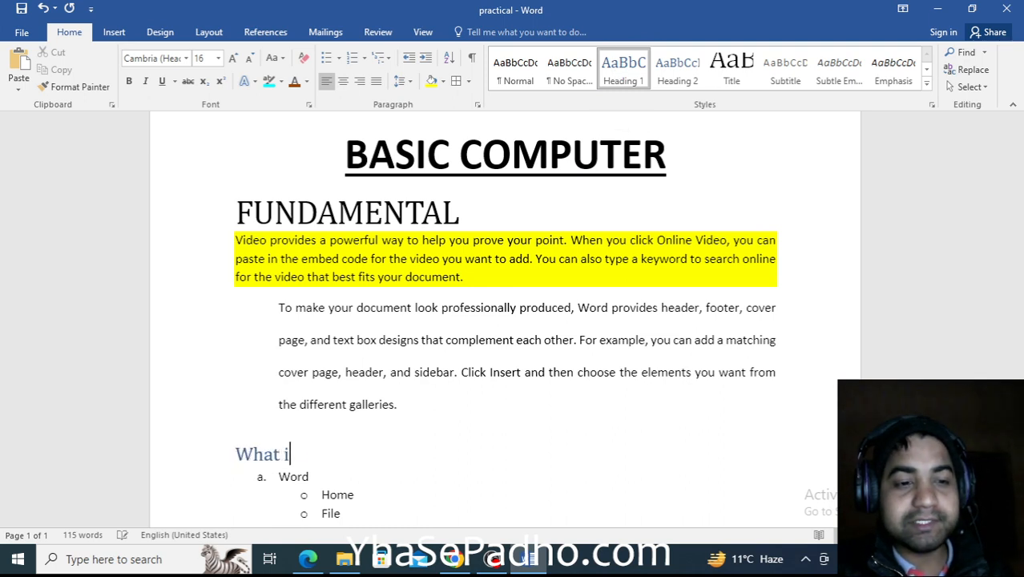
type(",")
key("BackSpace")
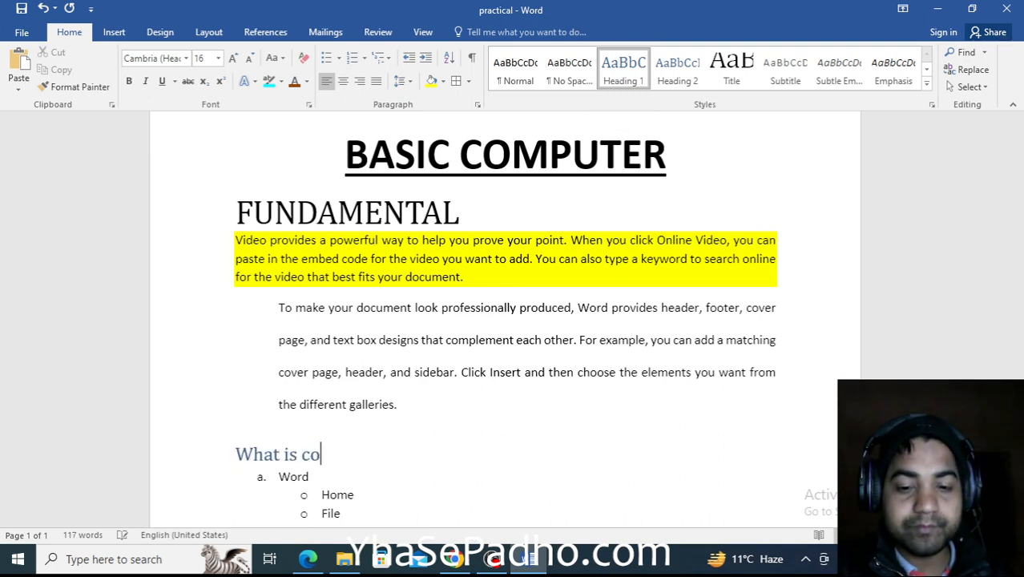
type("mpu")
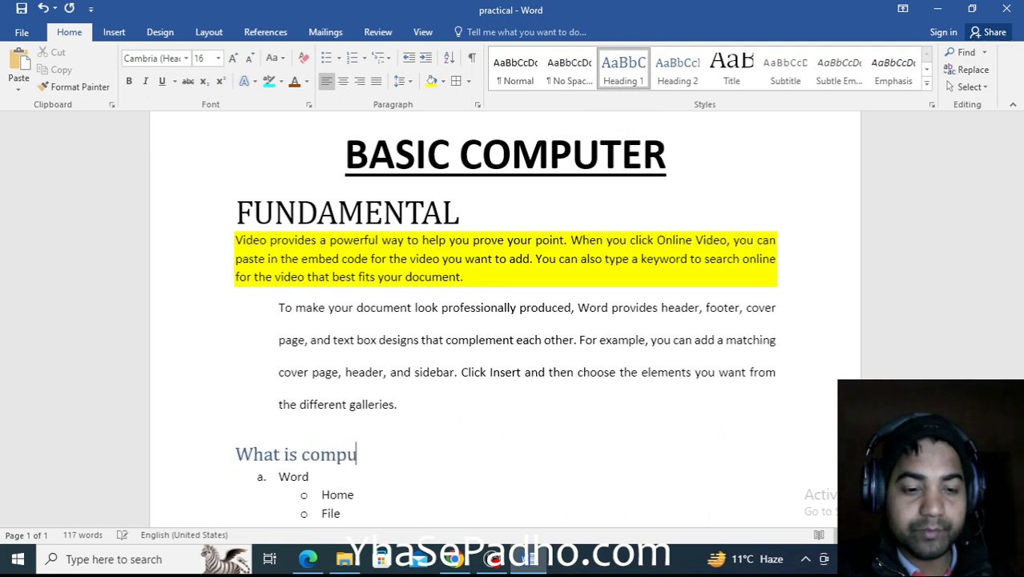
type("ter ")
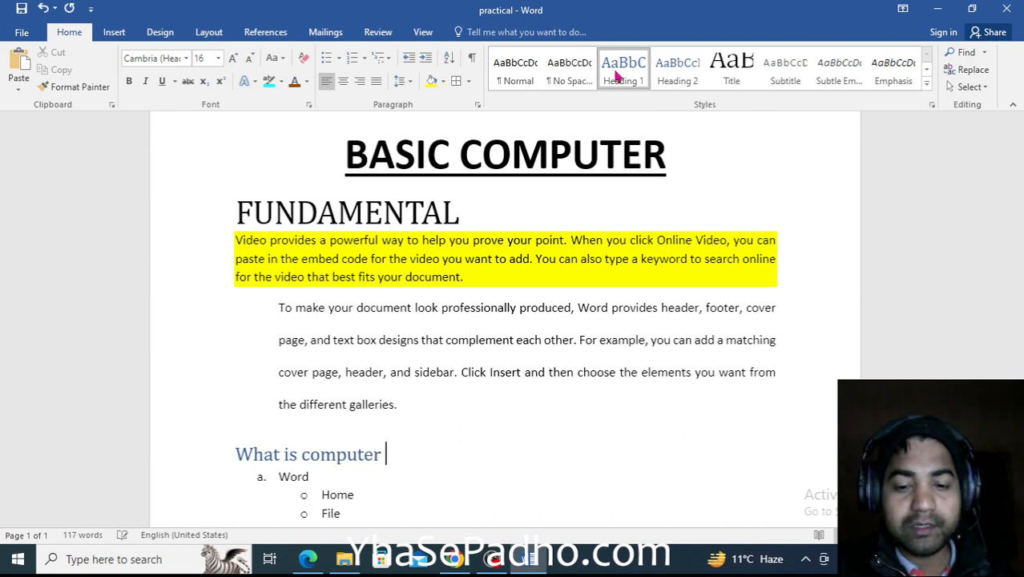
type("?")
key("Return")
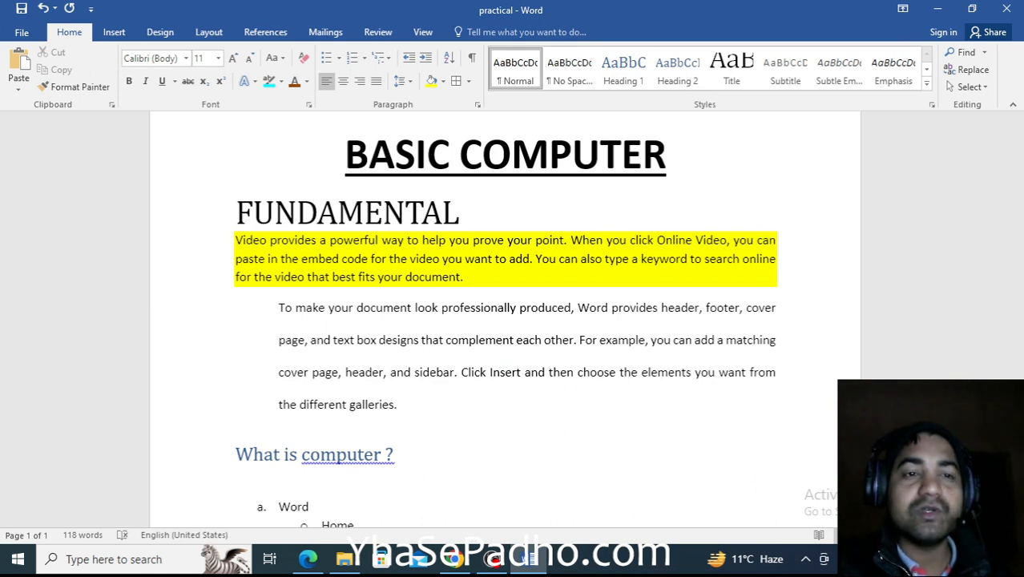
Step: Generate one paragraph of sample text with =rand(1) under the "What is computer ?" heading
type("=ra")
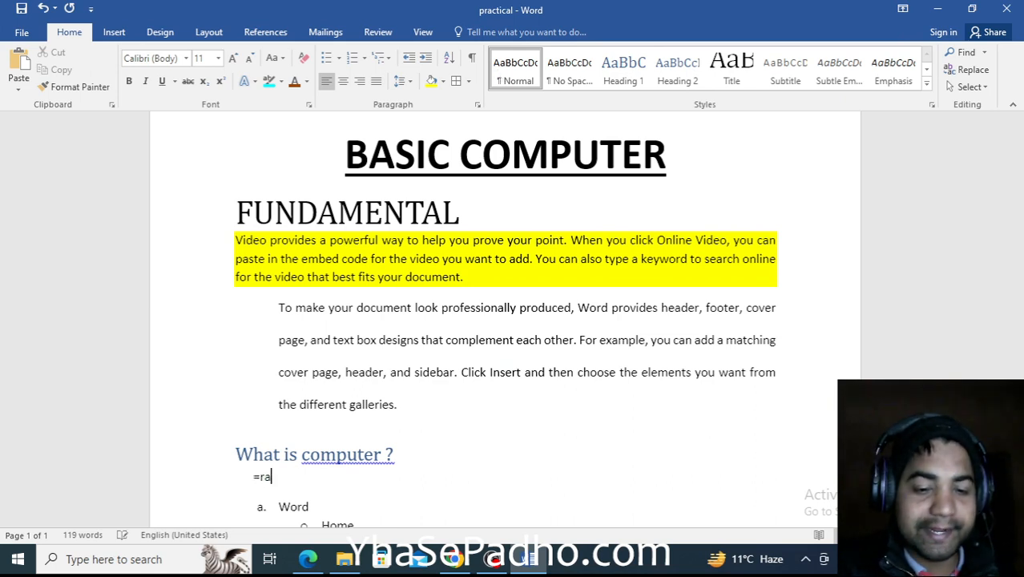
type("nd(")
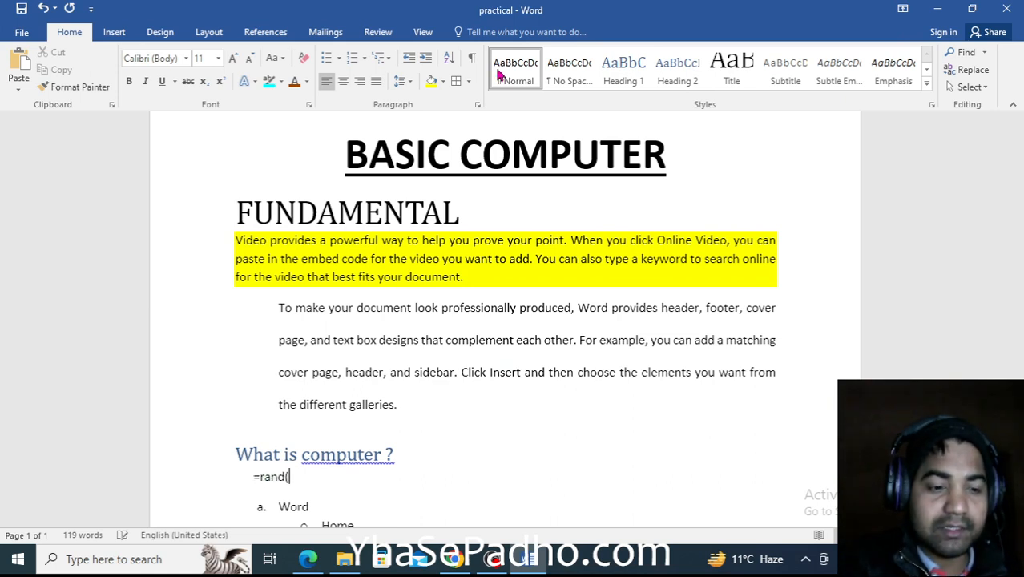
type("1)")
key("Return")
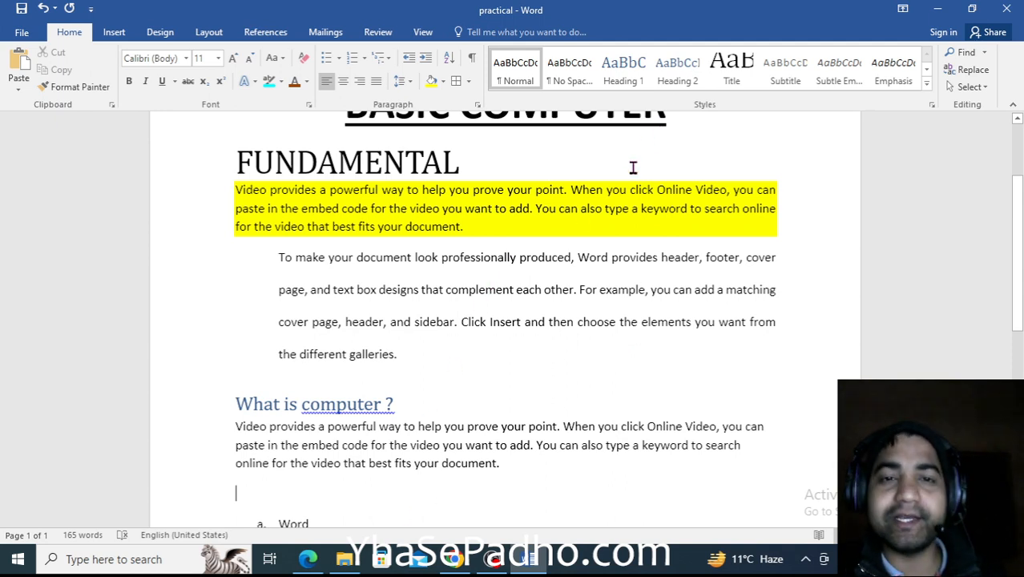
Step: Add the Heading 2 line "What is hardware?" below the generated sample paragraph and start a new line
left_click(675, 81)
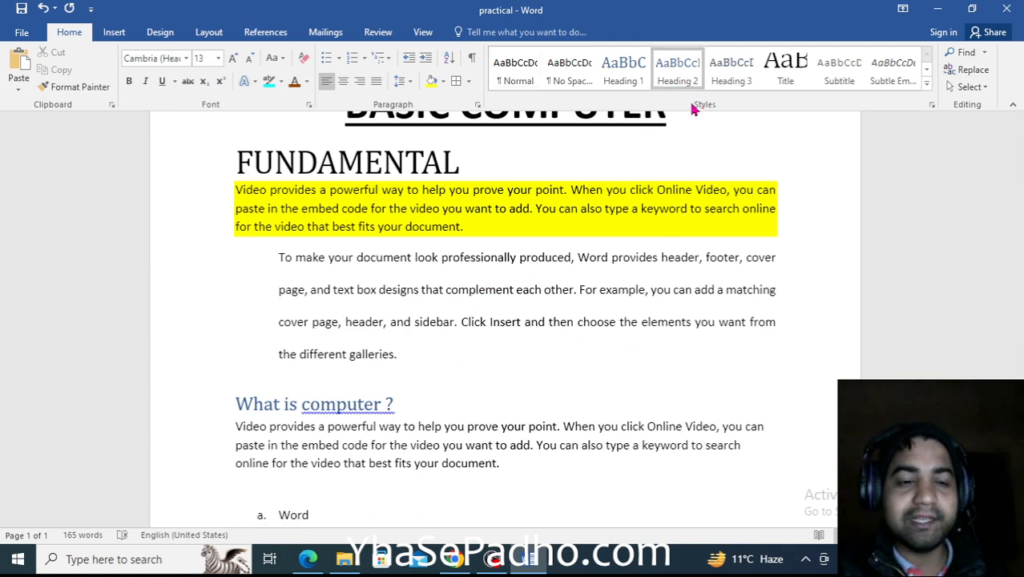
type("waht")
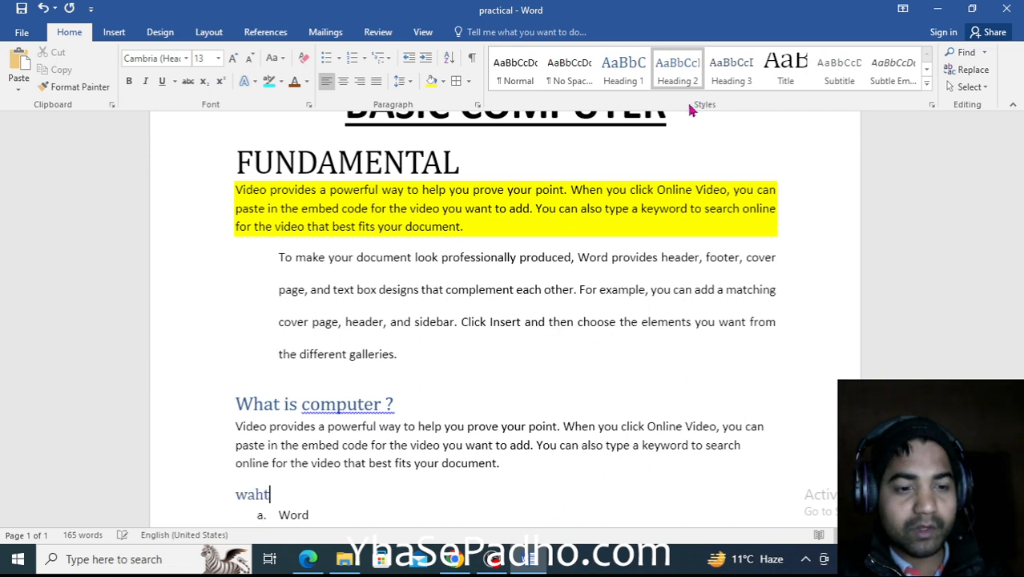
key("BackSpace")
key("BackSpace")
type("hat ")
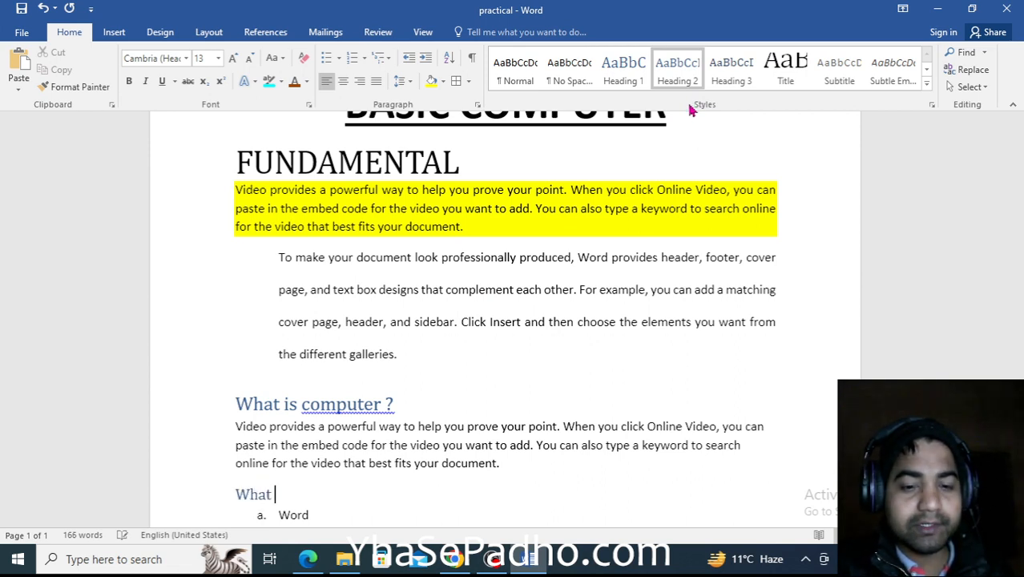
type("is hardware")
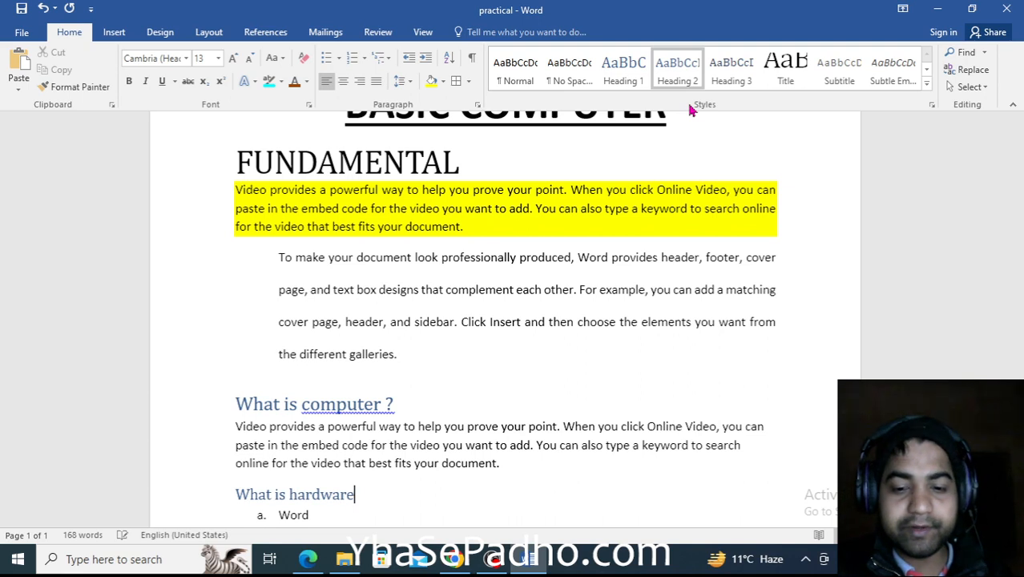
key("Return")
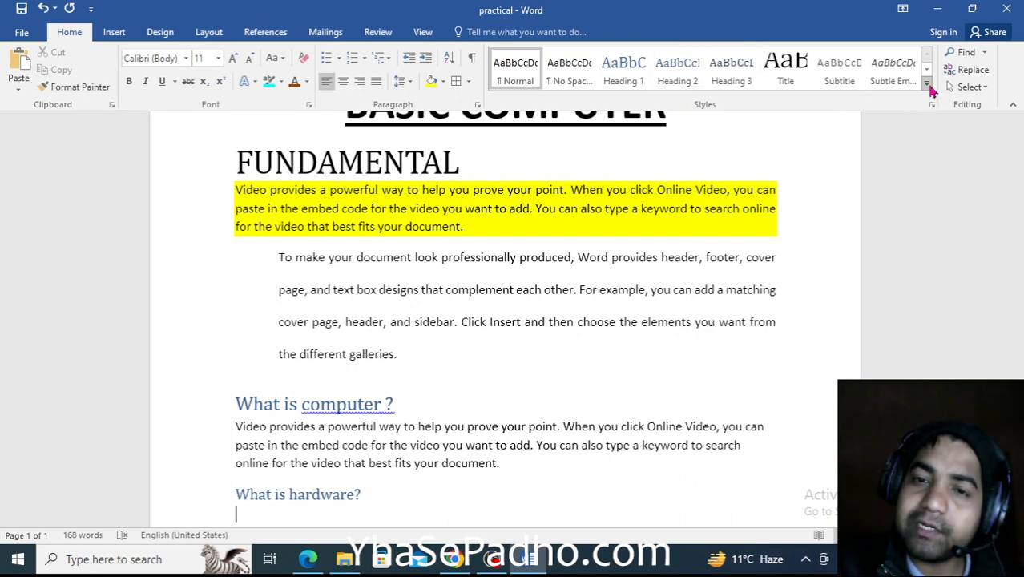
left_click(927, 82)
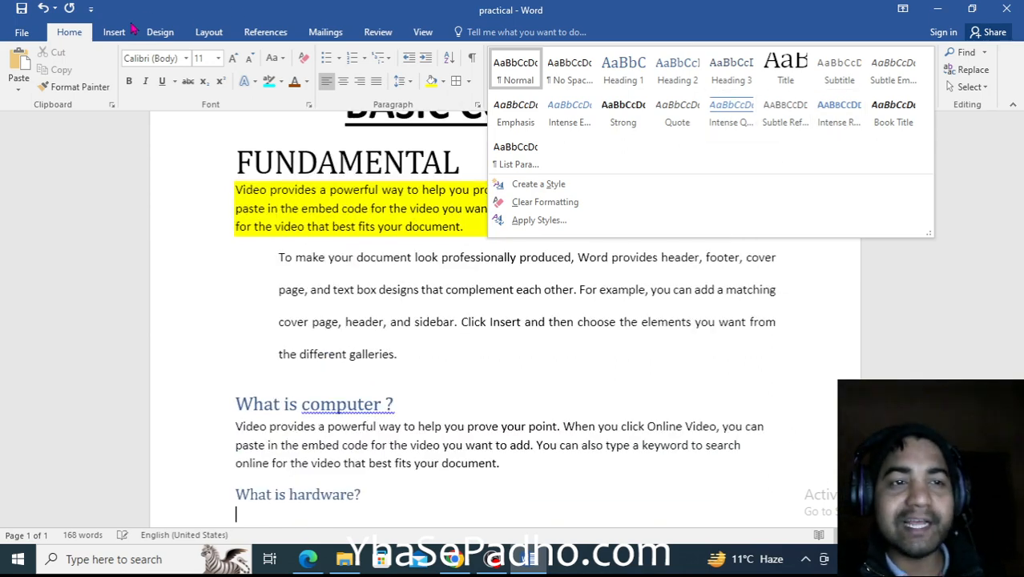
left_click(258, 42)
left_click(277, 33)
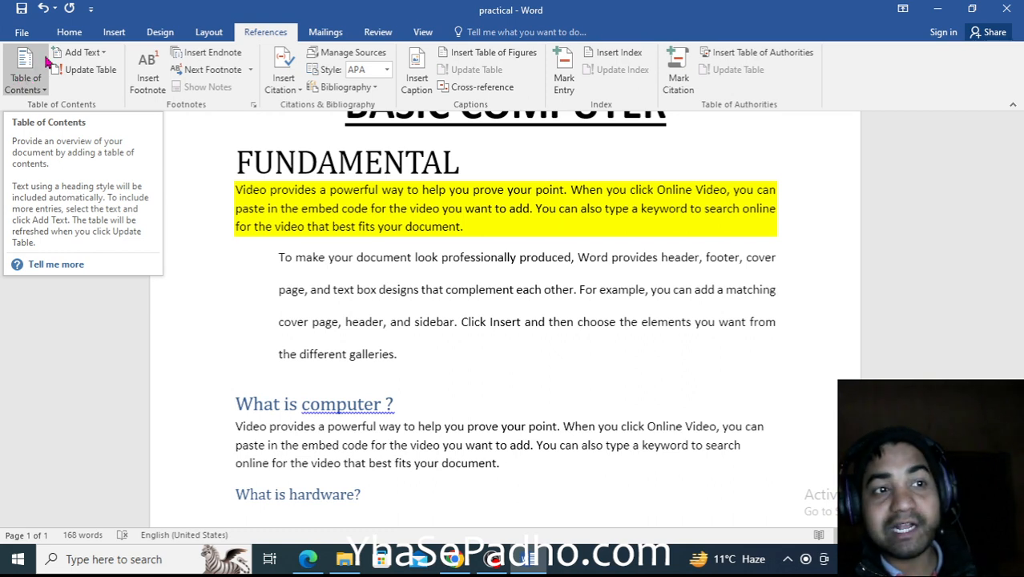
left_click(77, 32)
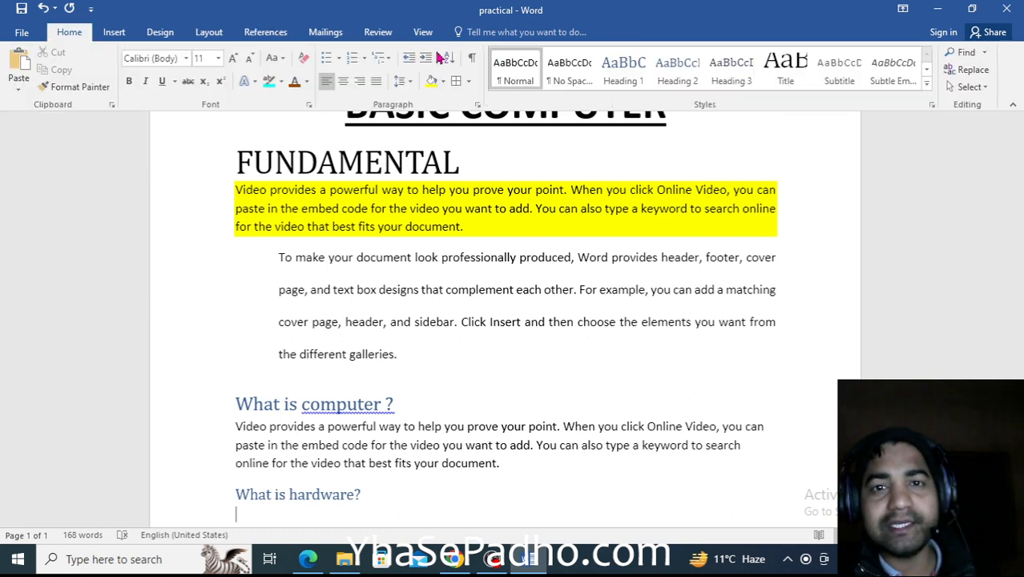
left_click(628, 76)
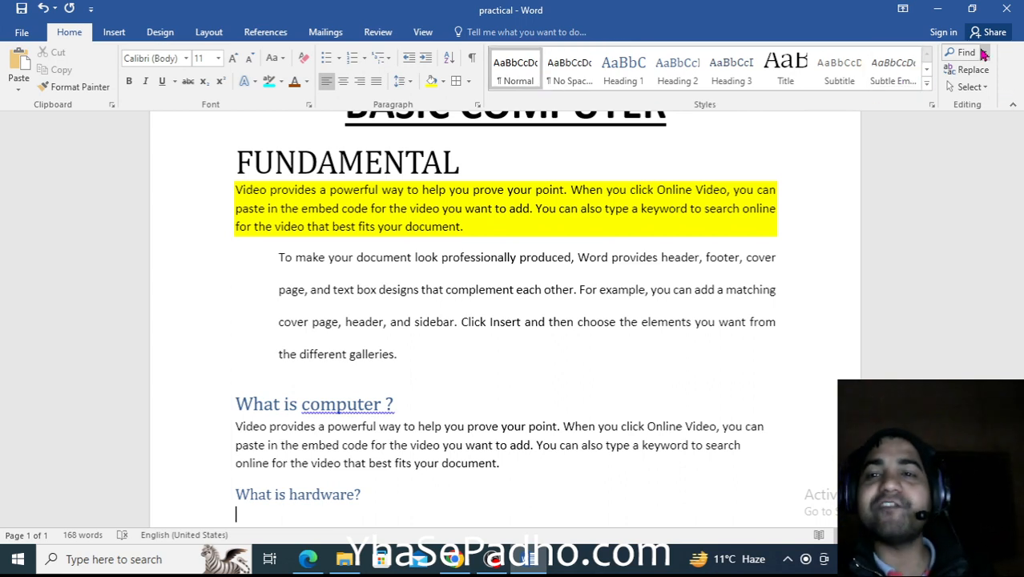
Step: Search the document for the word "box"
scroll(576, 216, "up", 2)
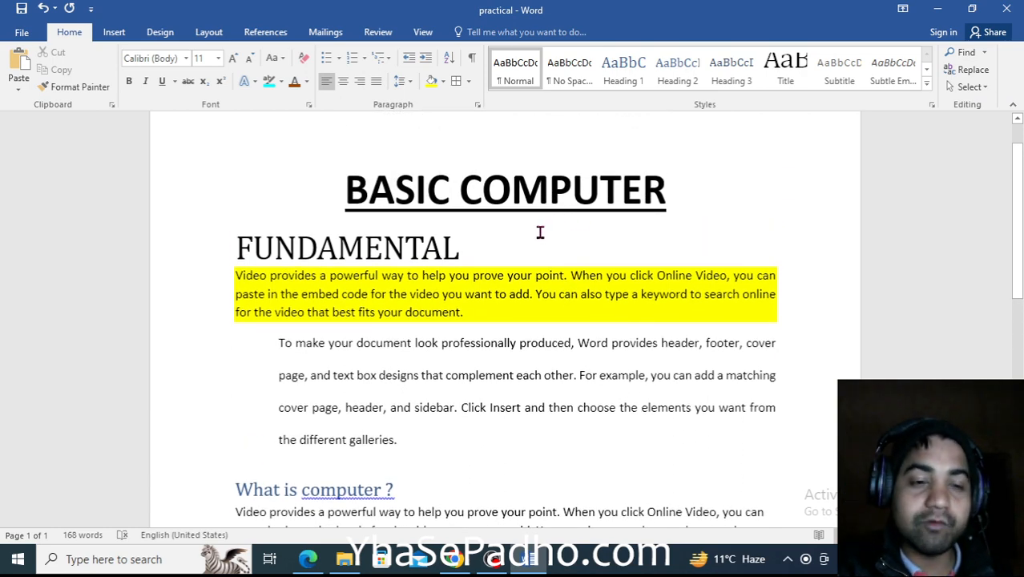
key("ctrl+f")
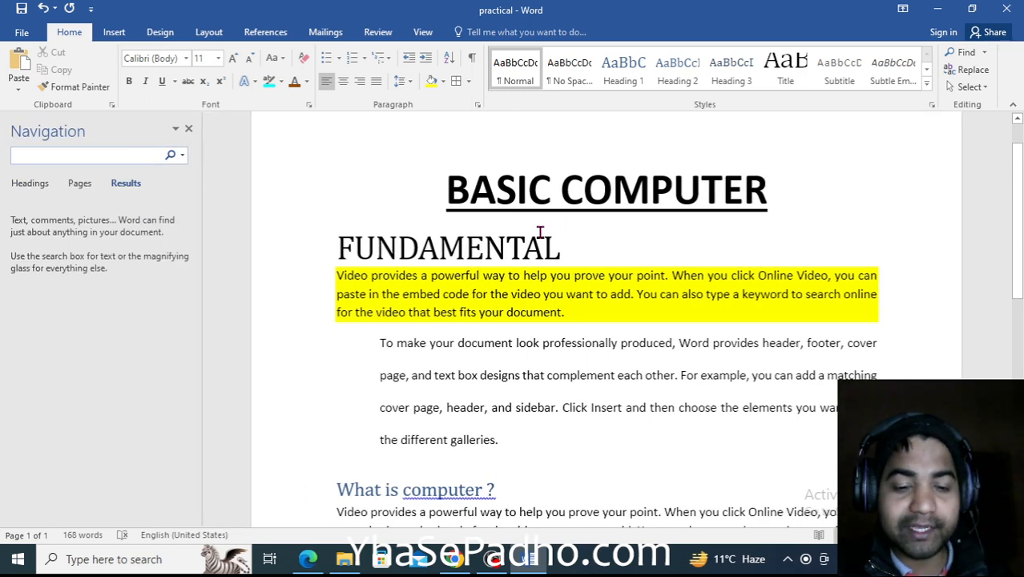
type("box")
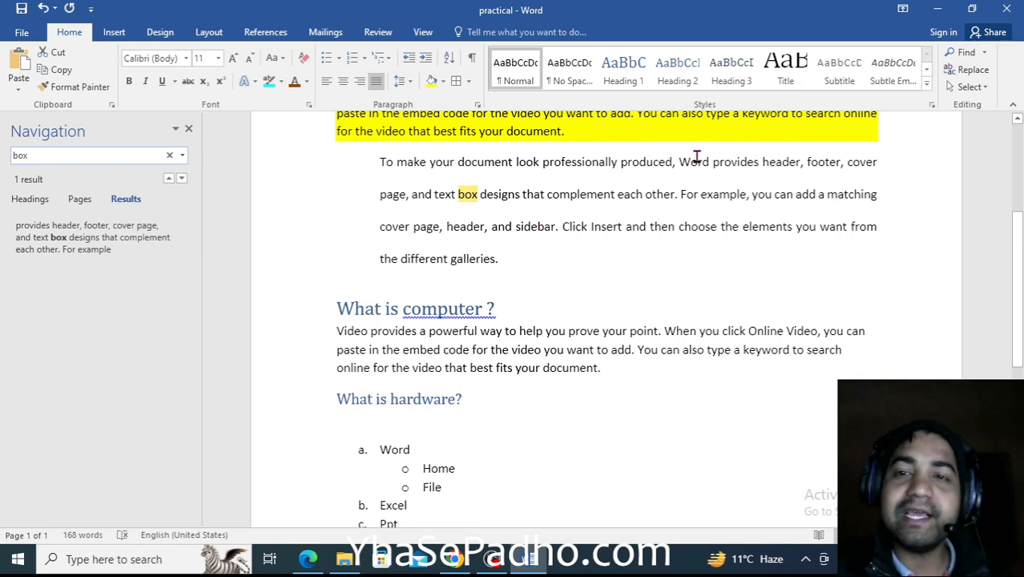
left_click(985, 53)
left_click(989, 62)
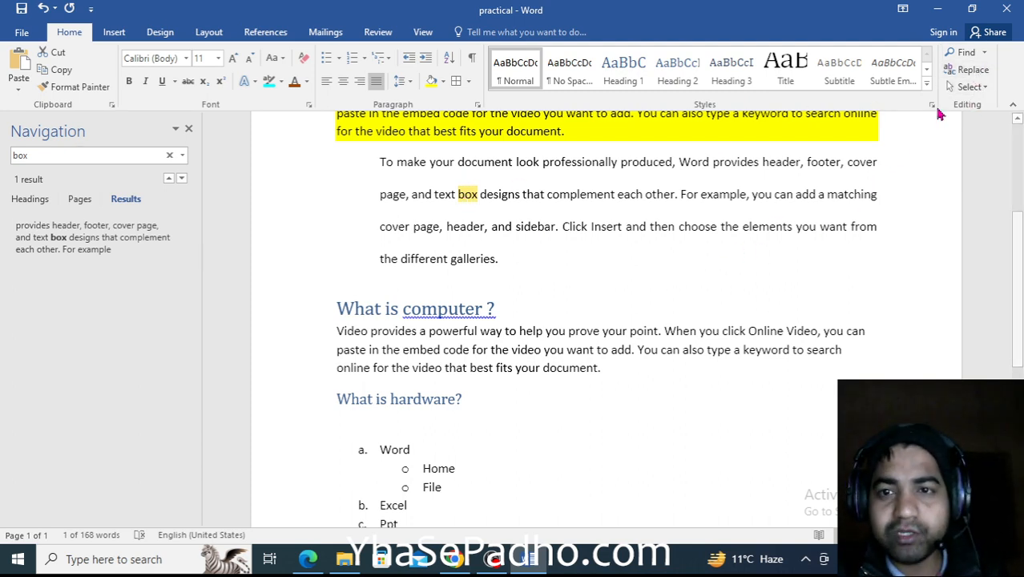
Step: Replace all occurrences of "box" with "van" in the document
left_click(971, 72)
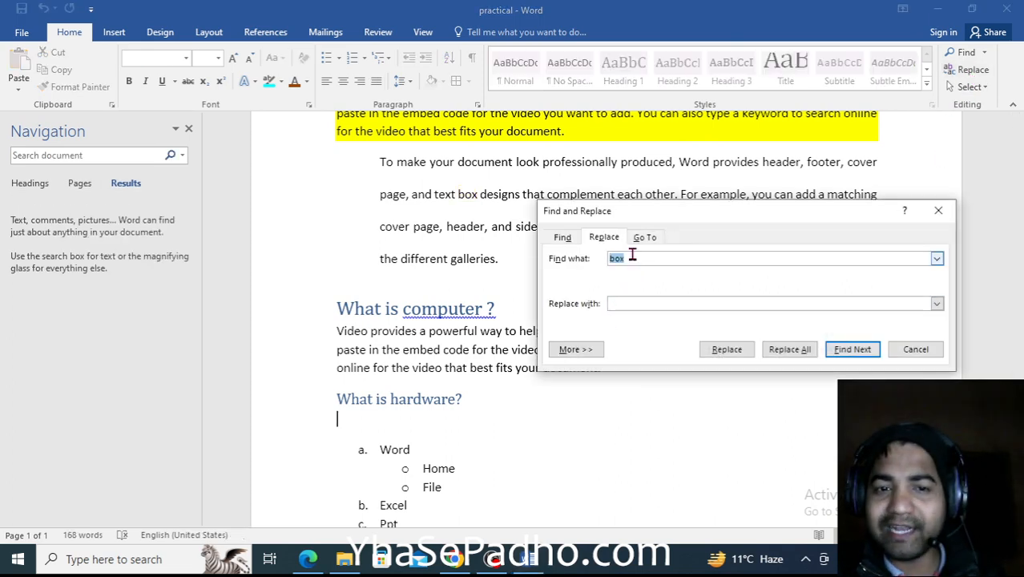
left_click(641, 303)
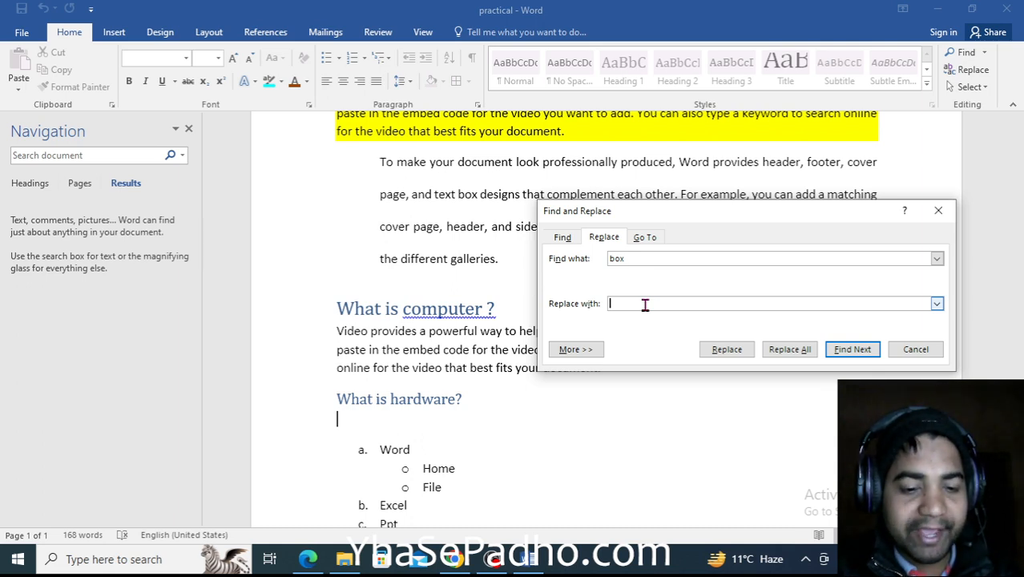
type("van")
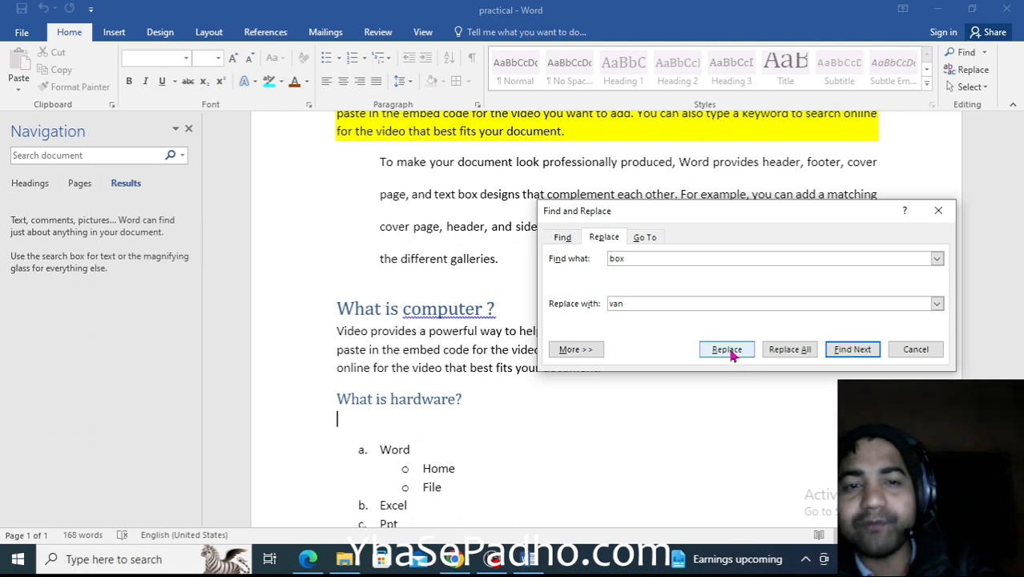
left_click(796, 353)
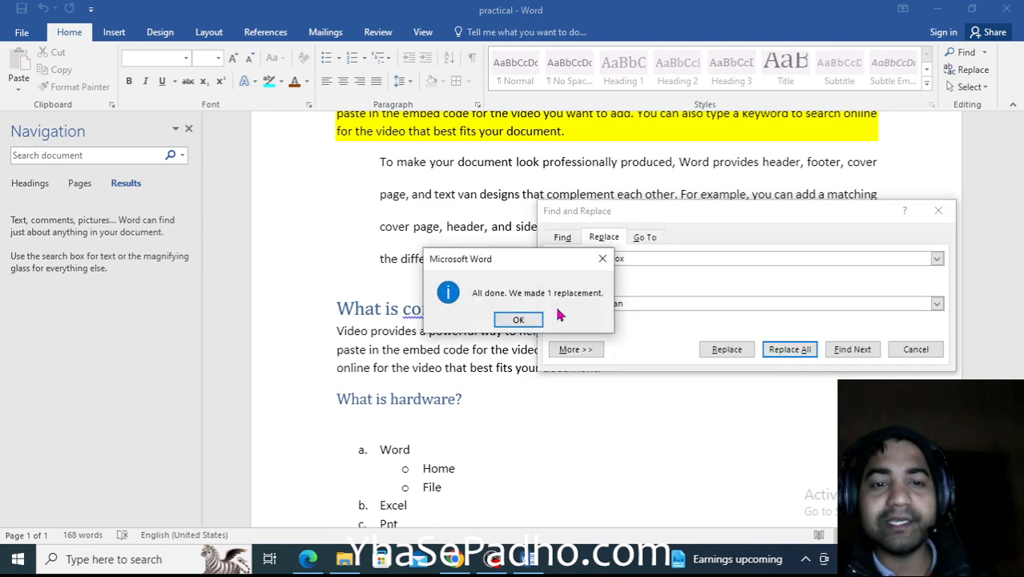
Step: Close the Find and Replace dialog and search the document for the word "van"
left_click(517, 319)
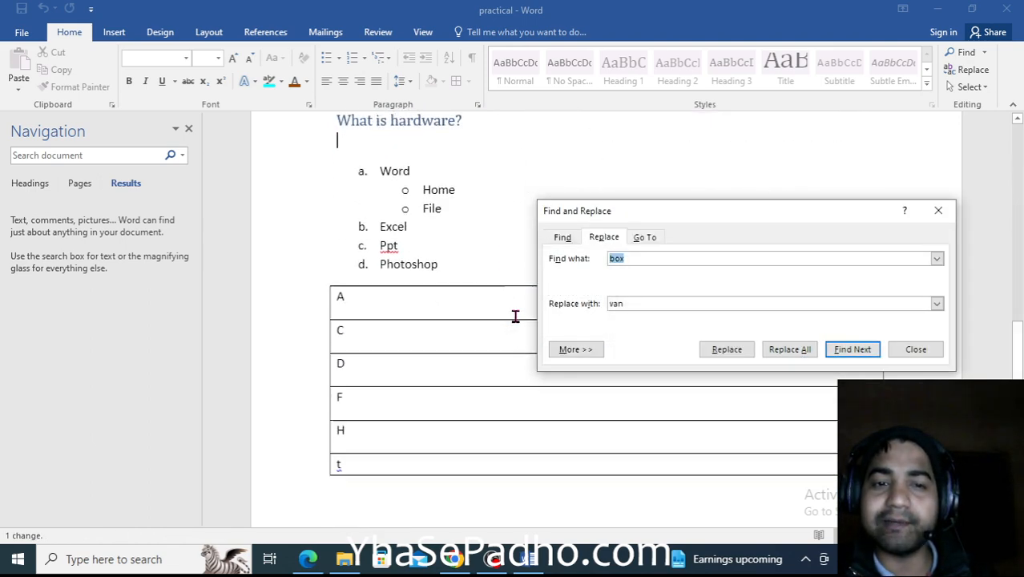
left_click(944, 218)
scroll(815, 283, "up", 5)
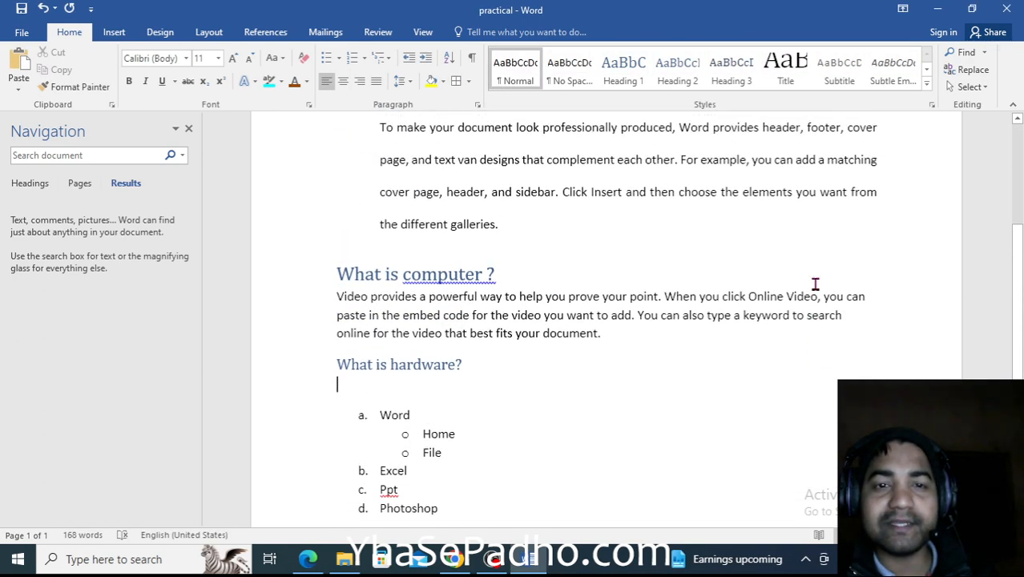
scroll(815, 283, "up", 2)
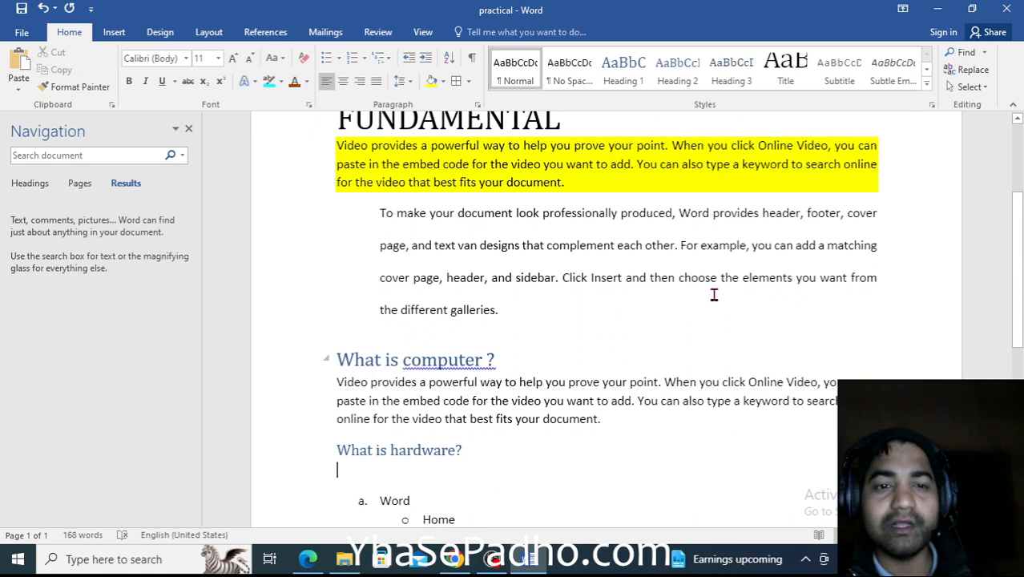
key("ctrl+f")
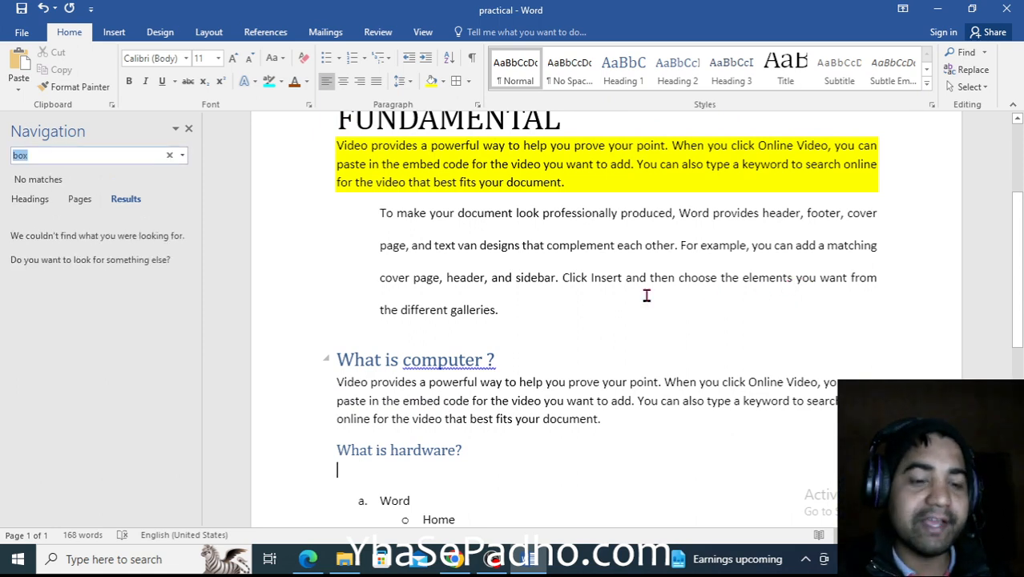
type("f")
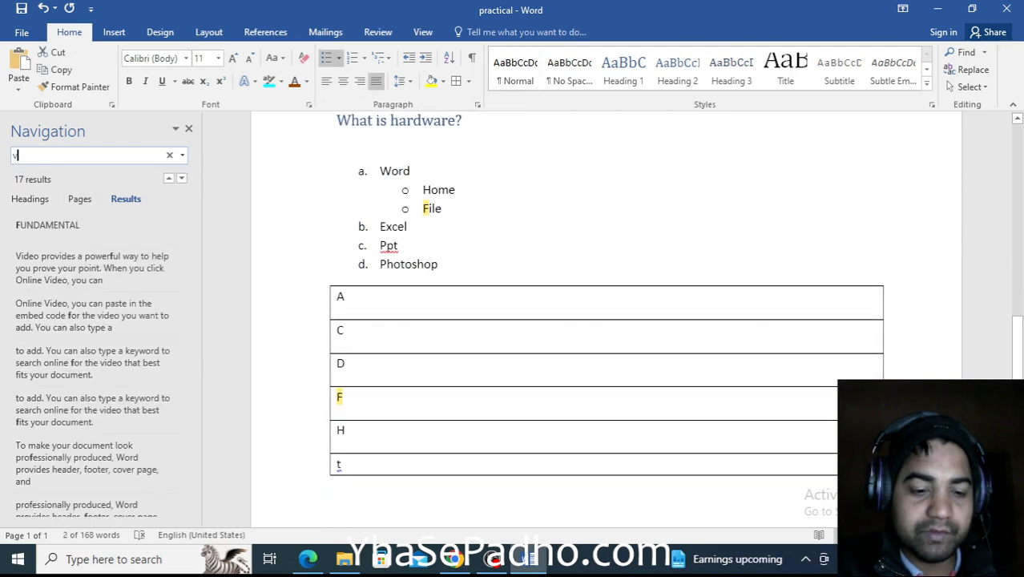
scroll(653, 288, "up", 1)
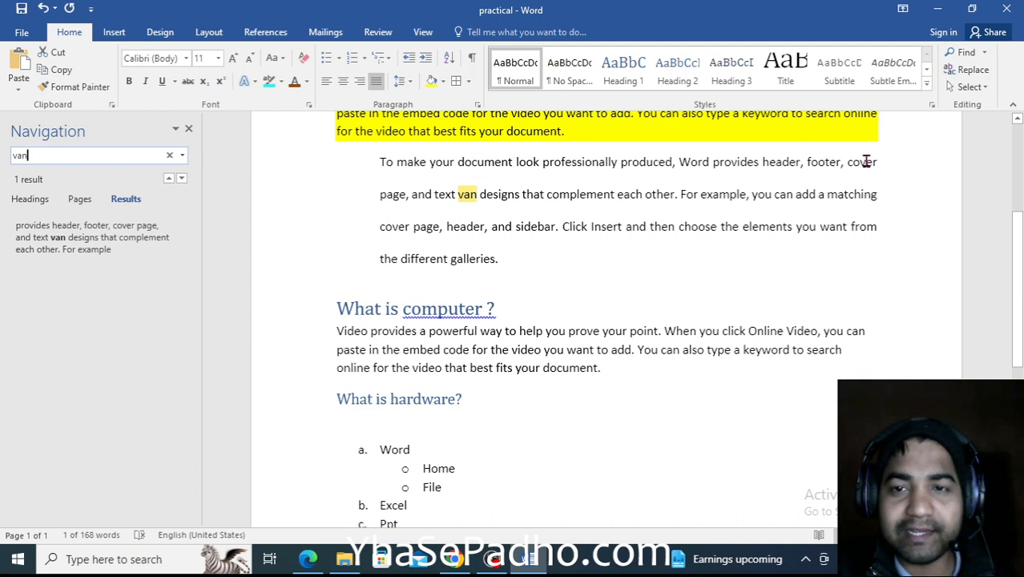
Step: Try selecting all text with similar formatting, and select the document's entire content instead
left_click(984, 88)
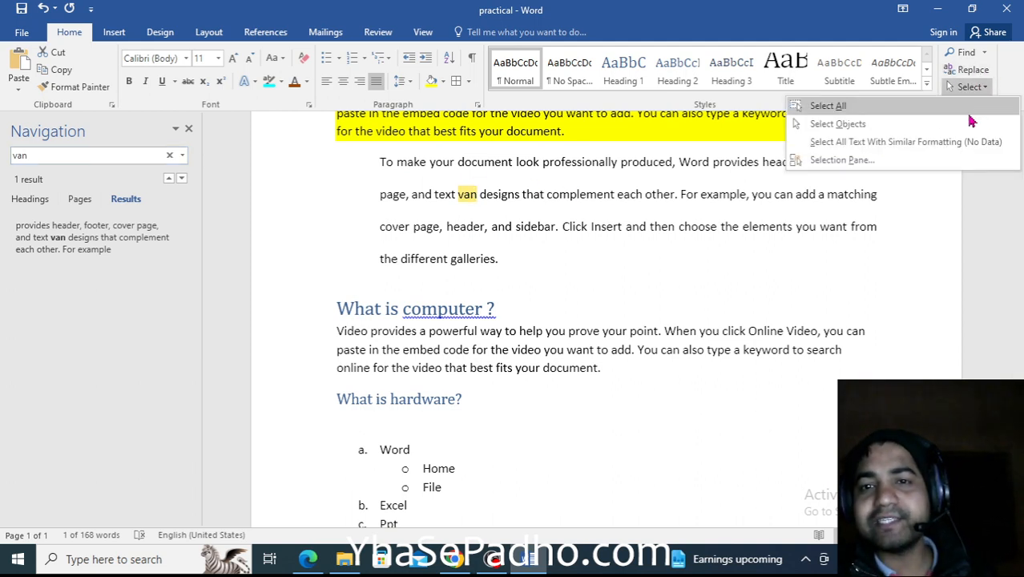
left_click(952, 147)
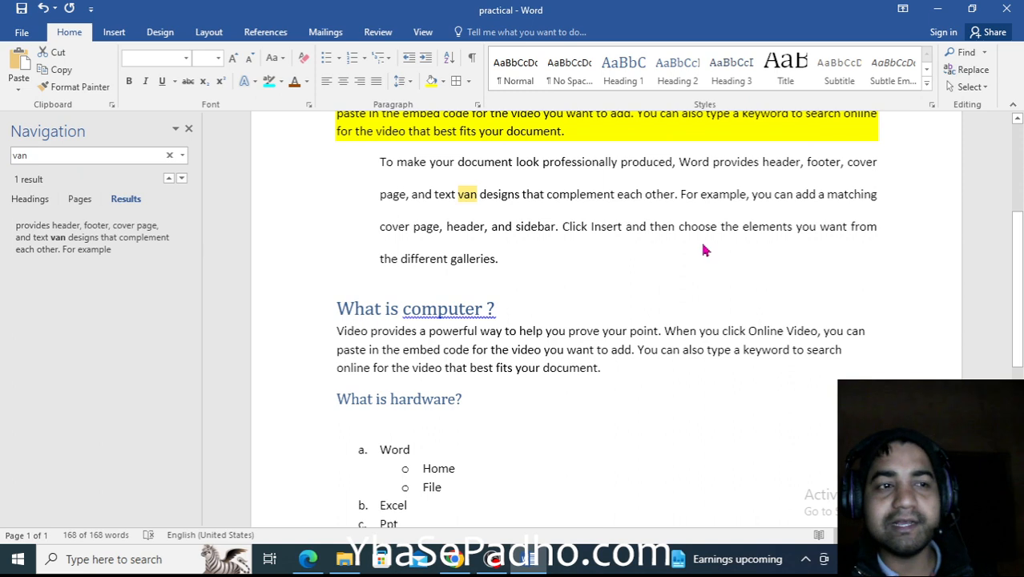
left_click(702, 244)
left_click(983, 90)
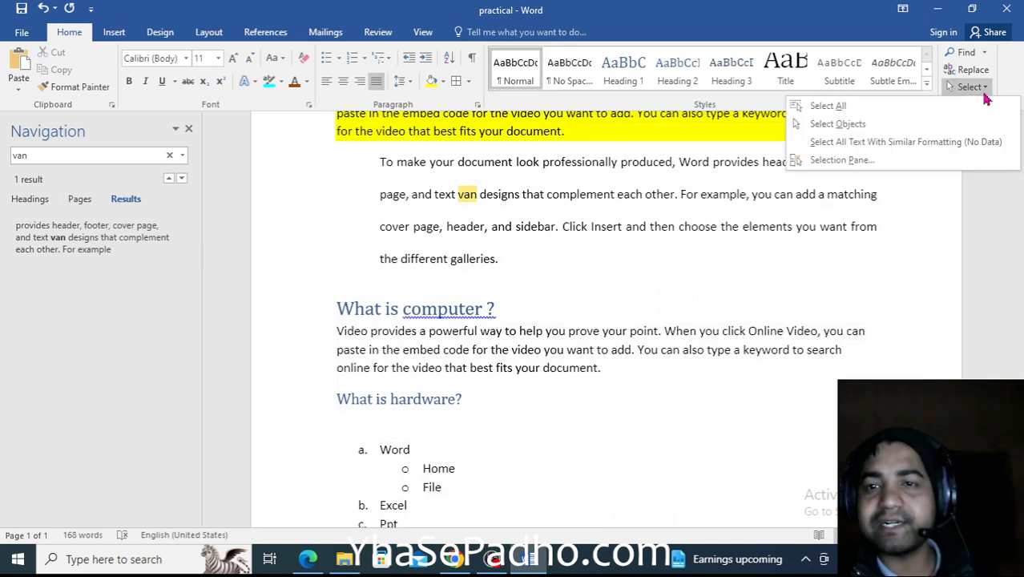
left_click(938, 107)
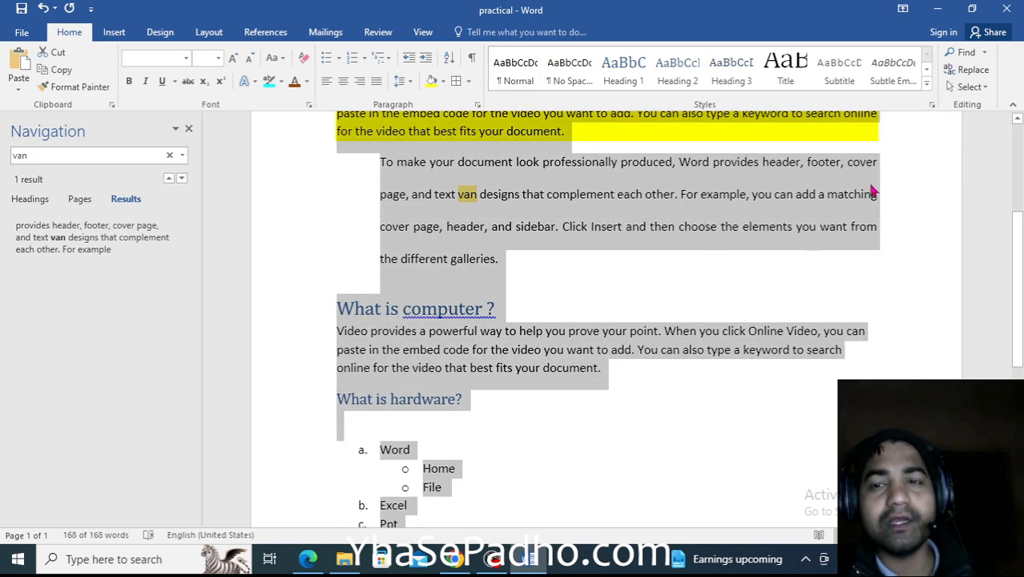
left_click(972, 87)
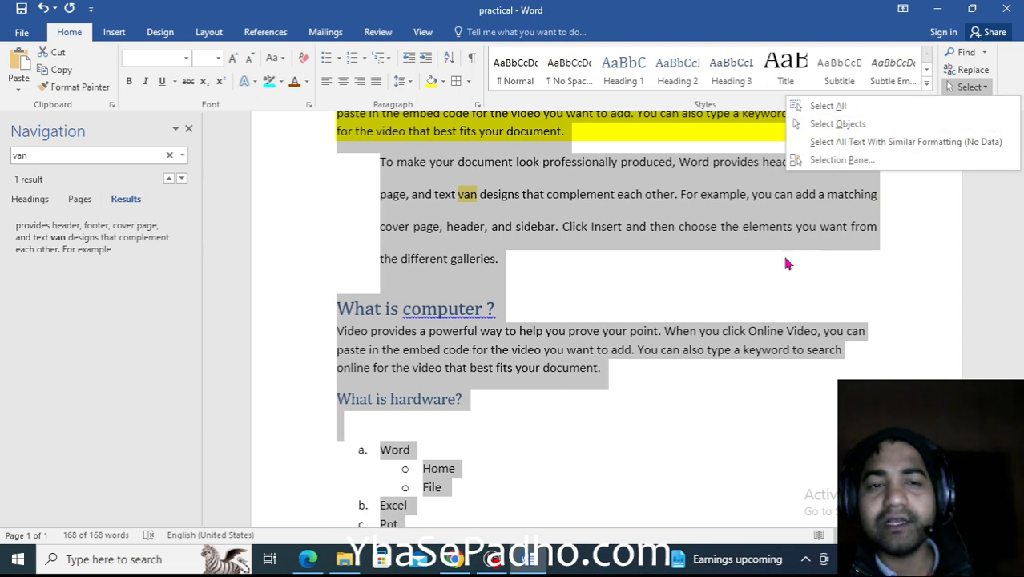
key("Escape")
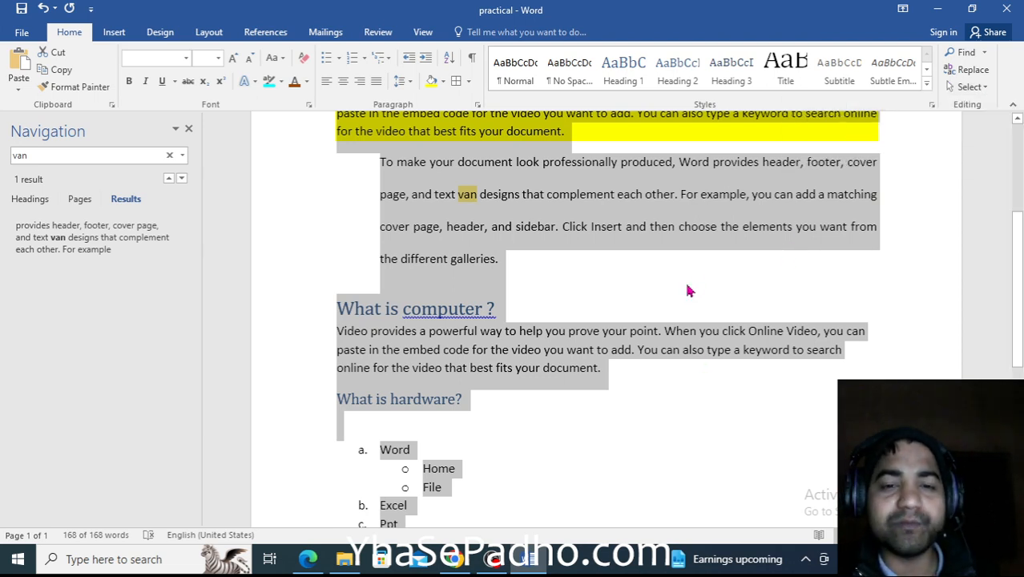
Step: Draw a large rectangle shape over the text, from the indented paragraph down to the lettered list, and deselect it
left_click(114, 32)
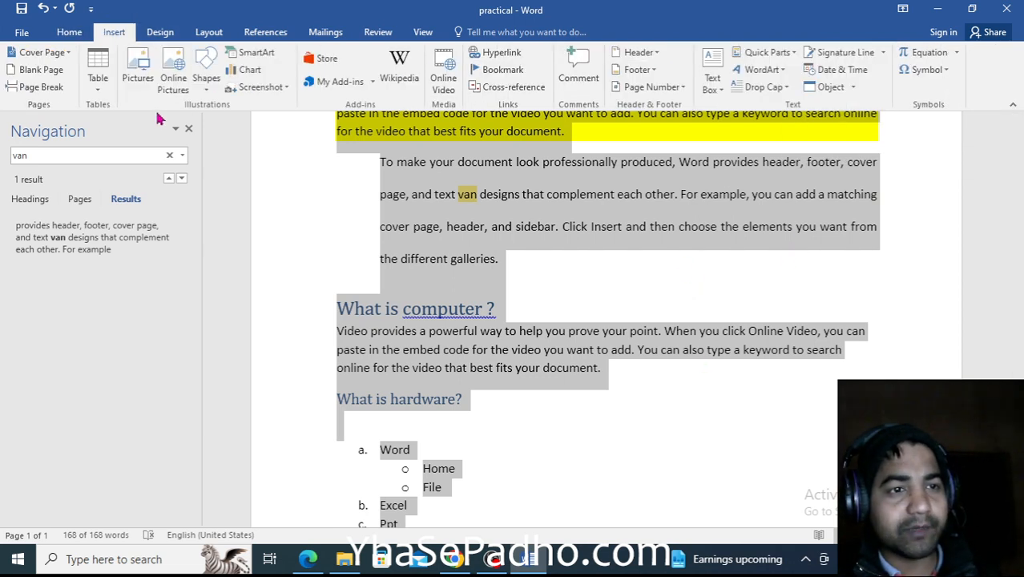
left_click(206, 73)
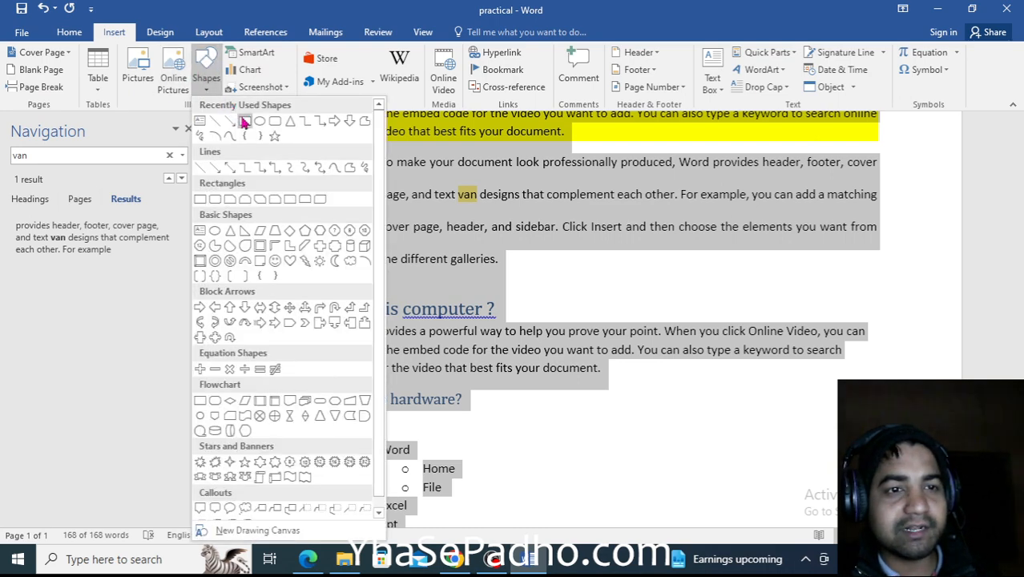
left_click(245, 121)
left_click_drag(469, 232, 838, 485)
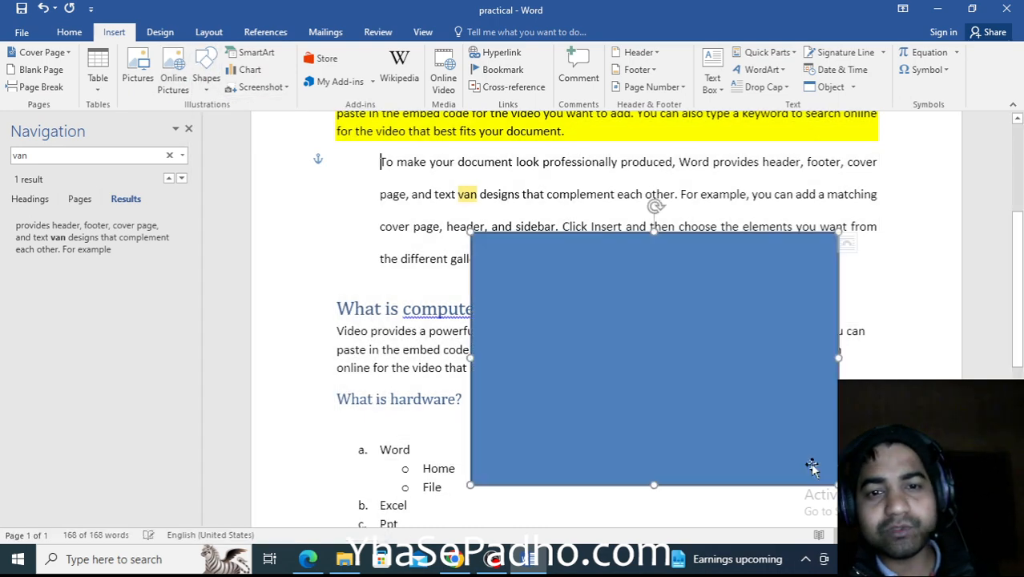
left_click(908, 261)
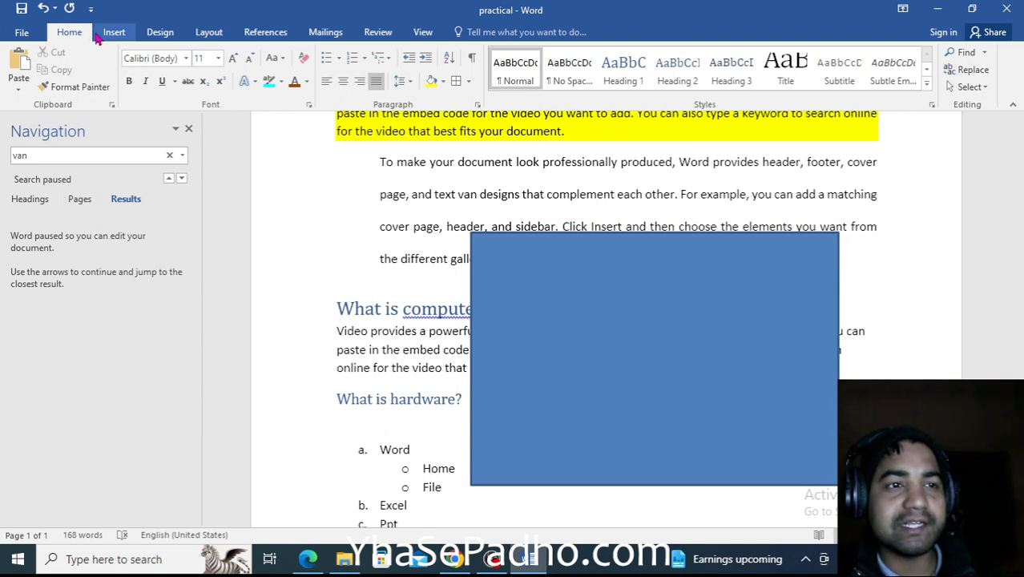
Step: Try out the Select Objects mode, select the blue rectangle, and leave Select Objects turned on
left_click(969, 87)
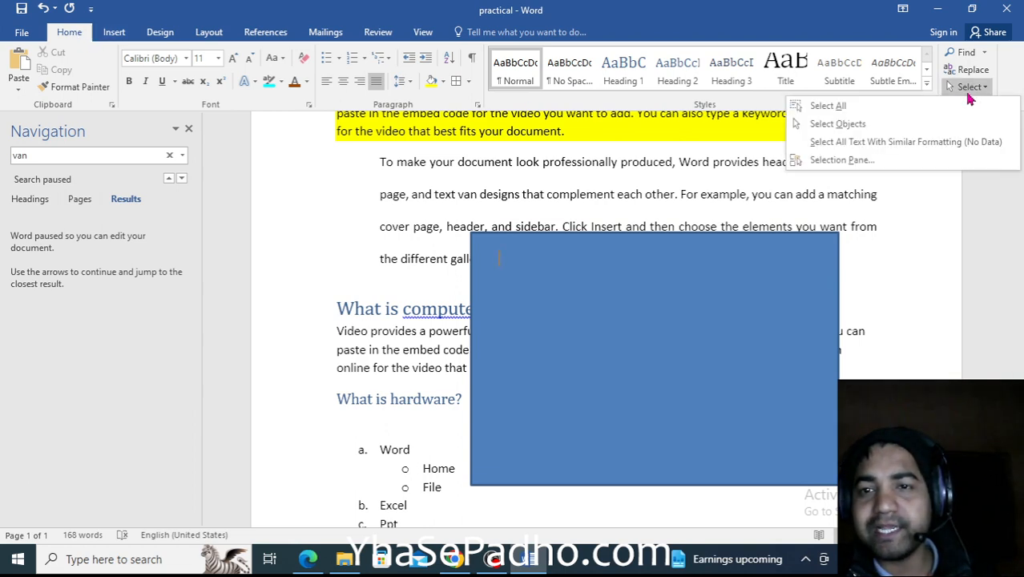
left_click(909, 125)
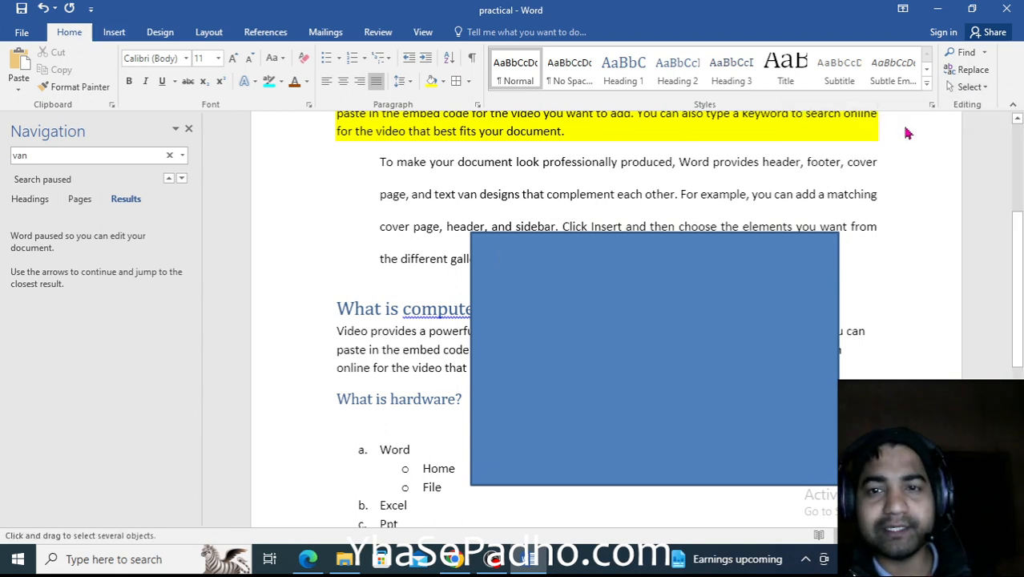
left_click(969, 87)
left_click(930, 126)
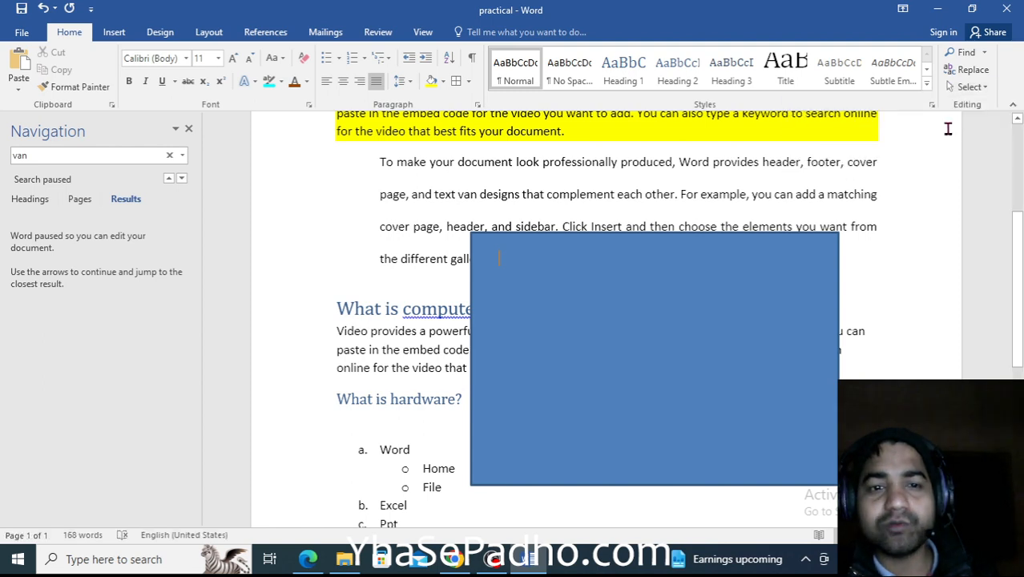
left_click(792, 279)
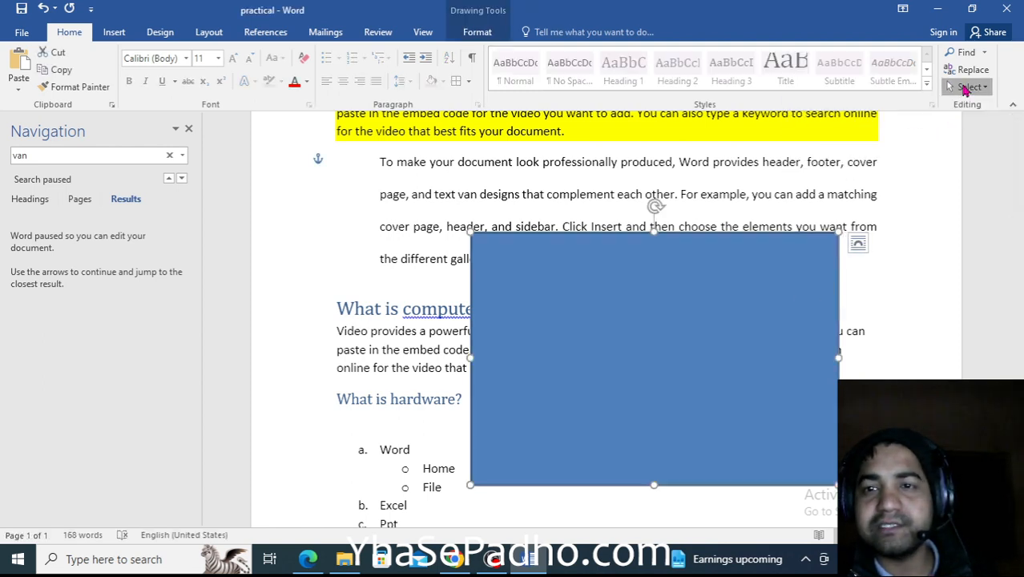
left_click(965, 87)
left_click(959, 125)
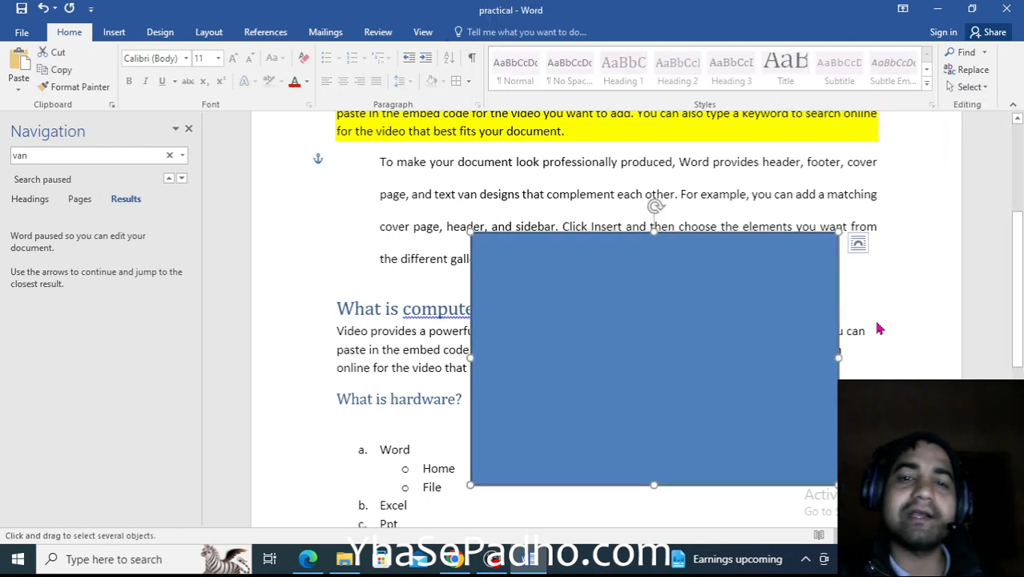